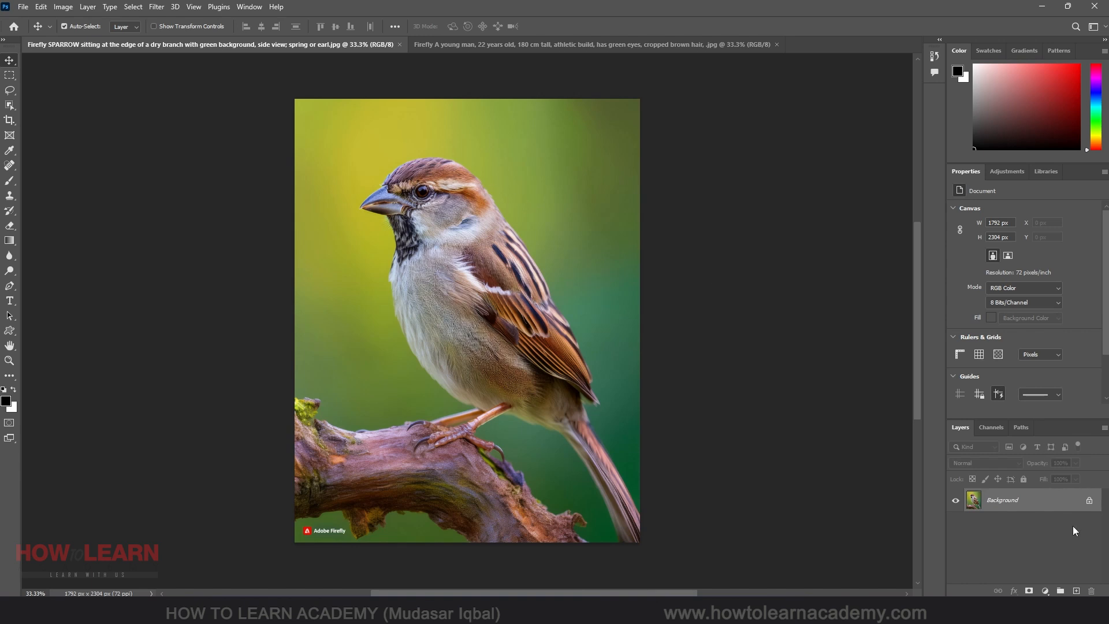
# Unlock the Background layer of the sparrow image and add a Solid Color fill layer above it in pure red (ff0000)
pyautogui.click(1089, 502)
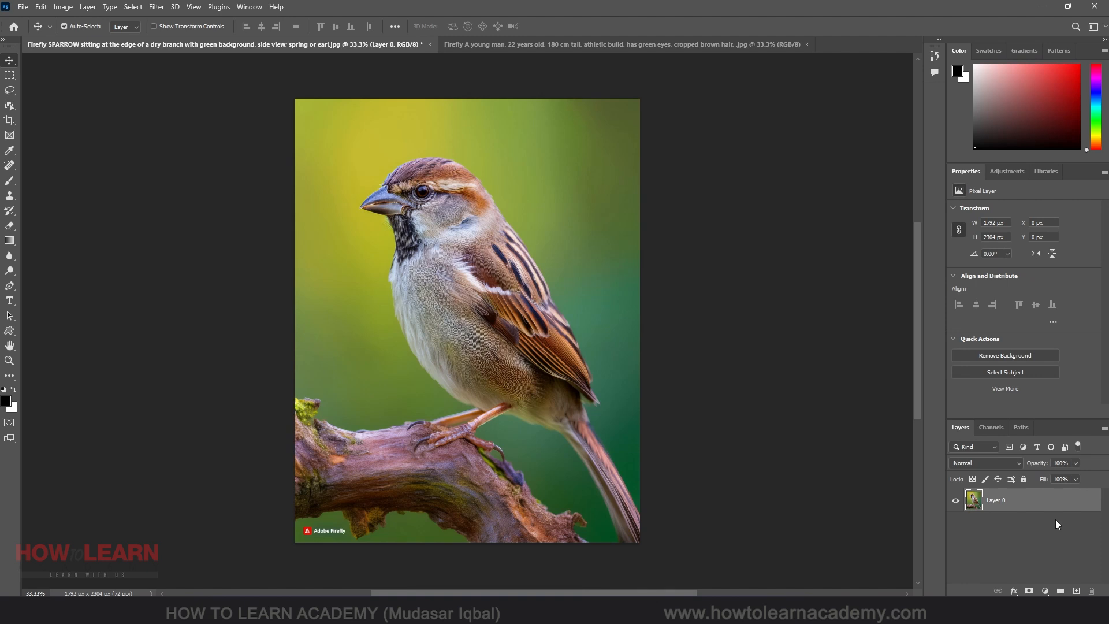
pyautogui.click(1045, 591)
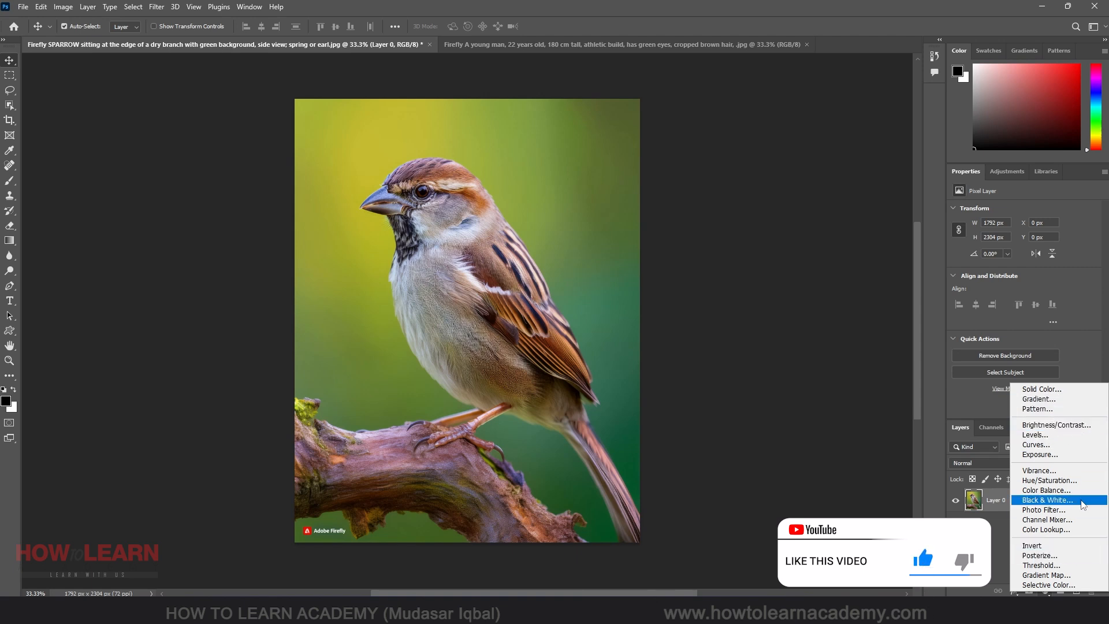
pyautogui.click(1050, 391)
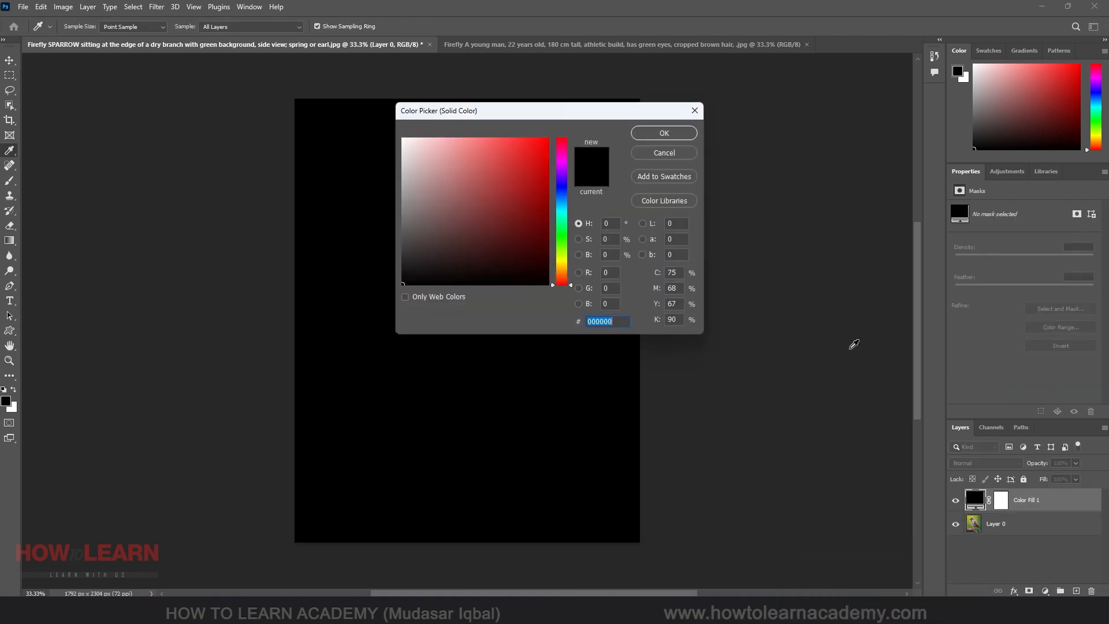
pyautogui.click(547, 140)
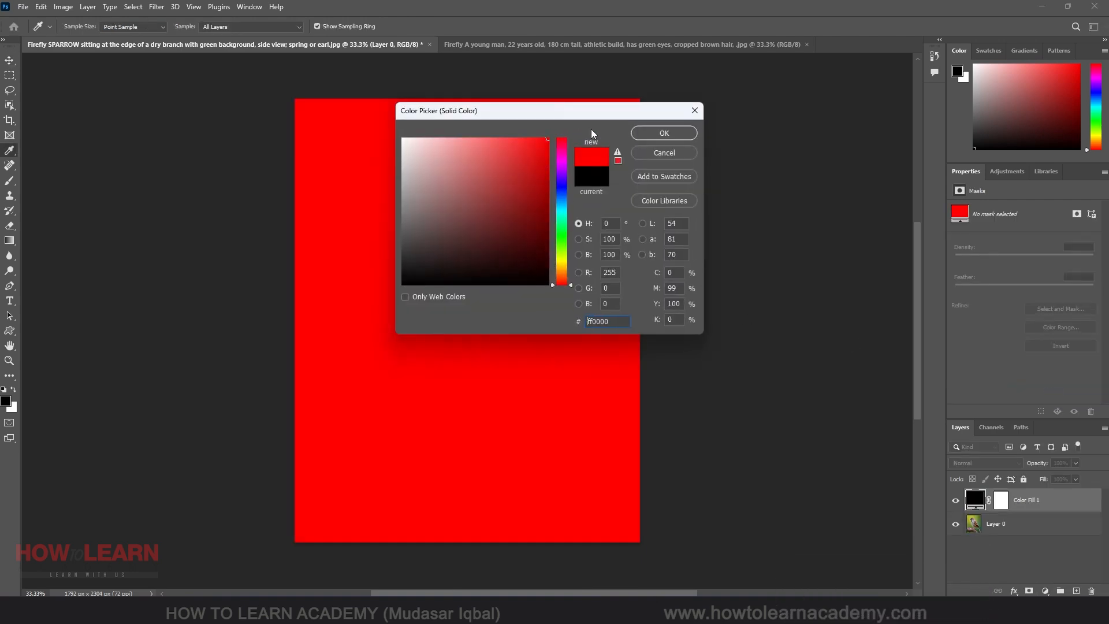
pyautogui.click(664, 132)
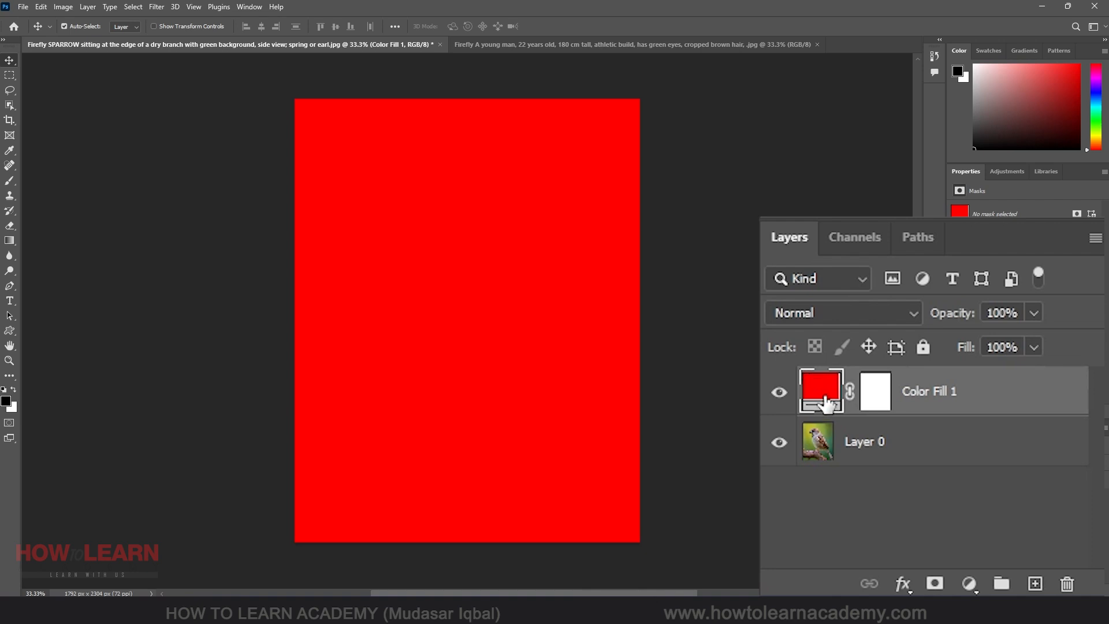
# Change the Solid Color fill layer's color to blue (0012ff)
pyautogui.click(875, 393)
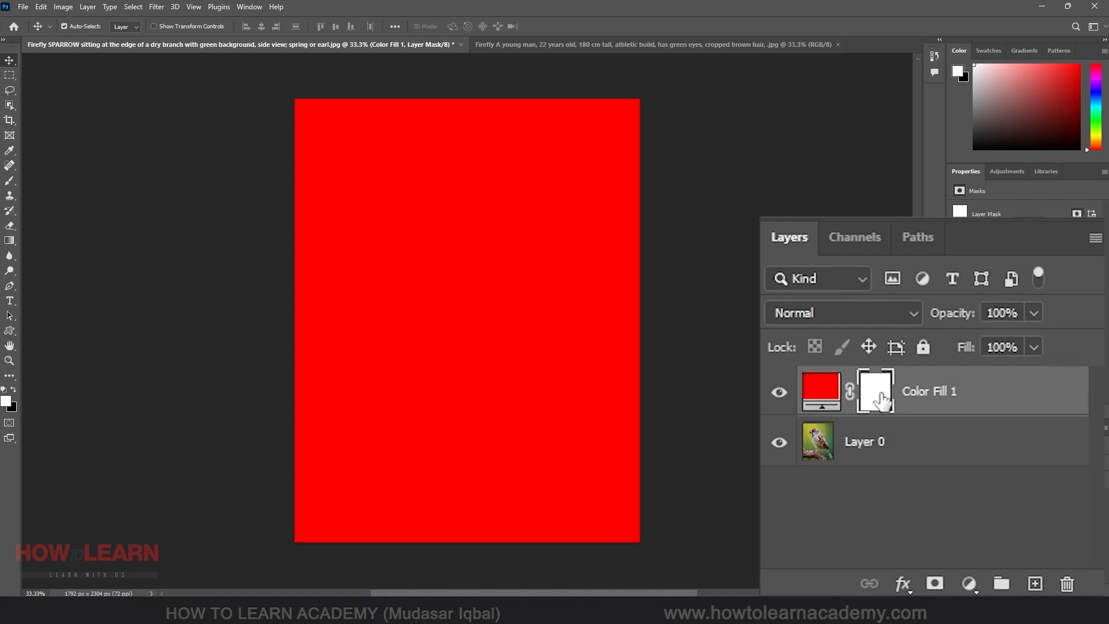
pyautogui.doubleClick(827, 393)
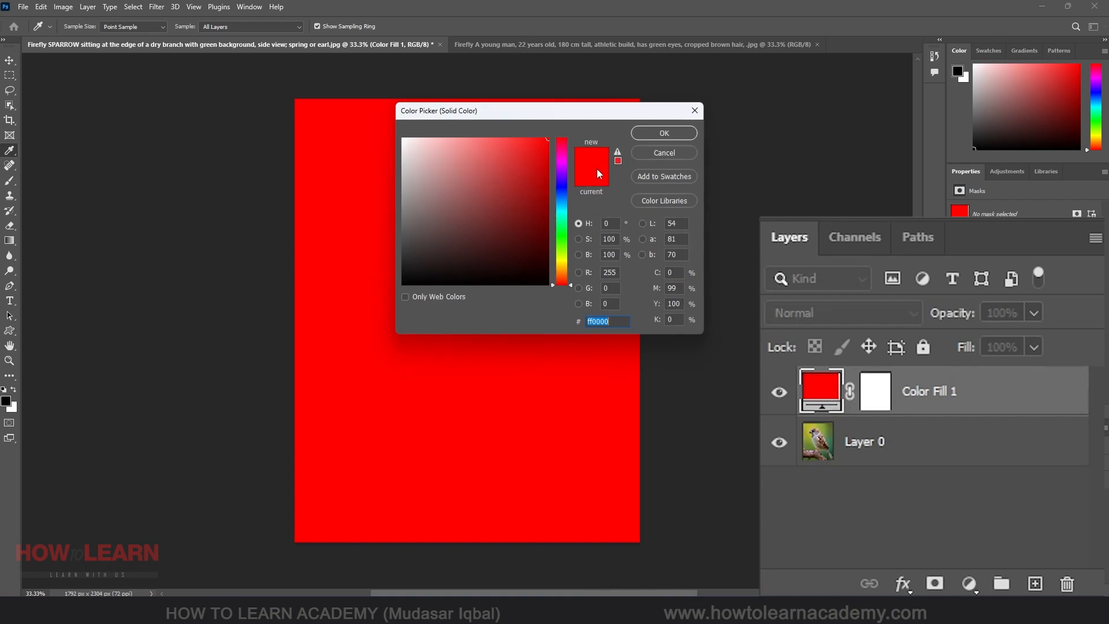
pyautogui.click(564, 188)
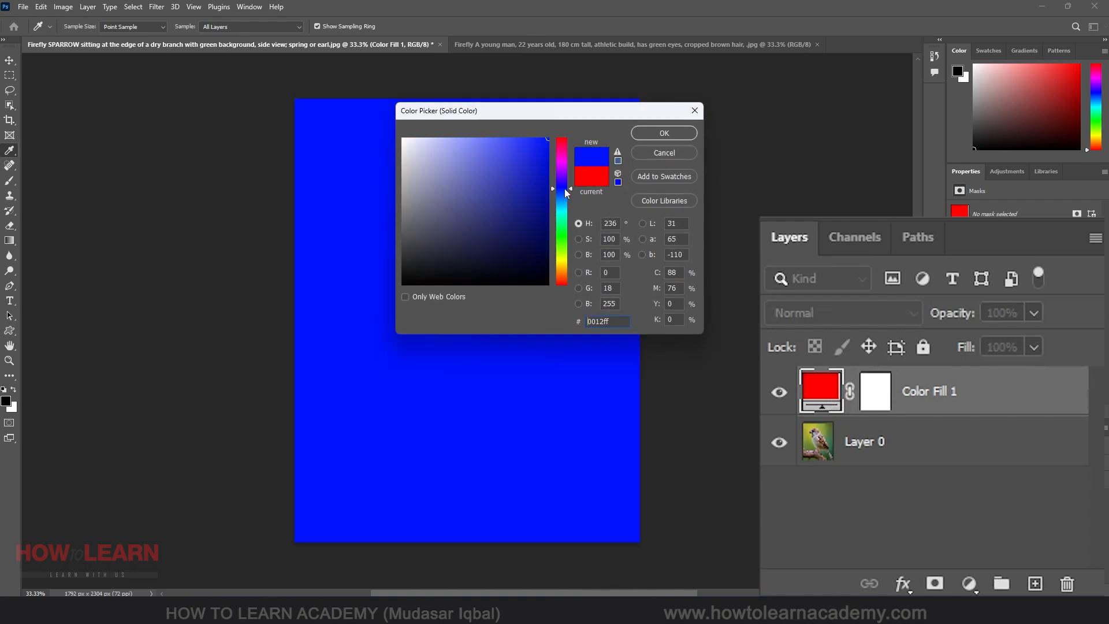
pyautogui.click(664, 133)
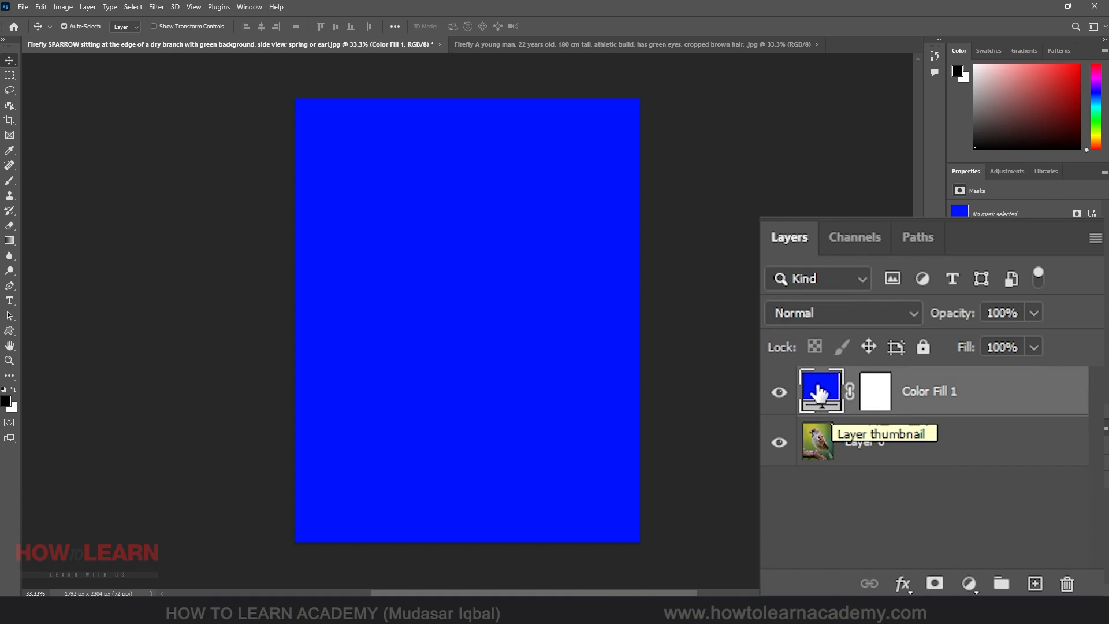
# Hide and show the fill layer, and invert its layer mask to black and back to white
pyautogui.click(780, 393)
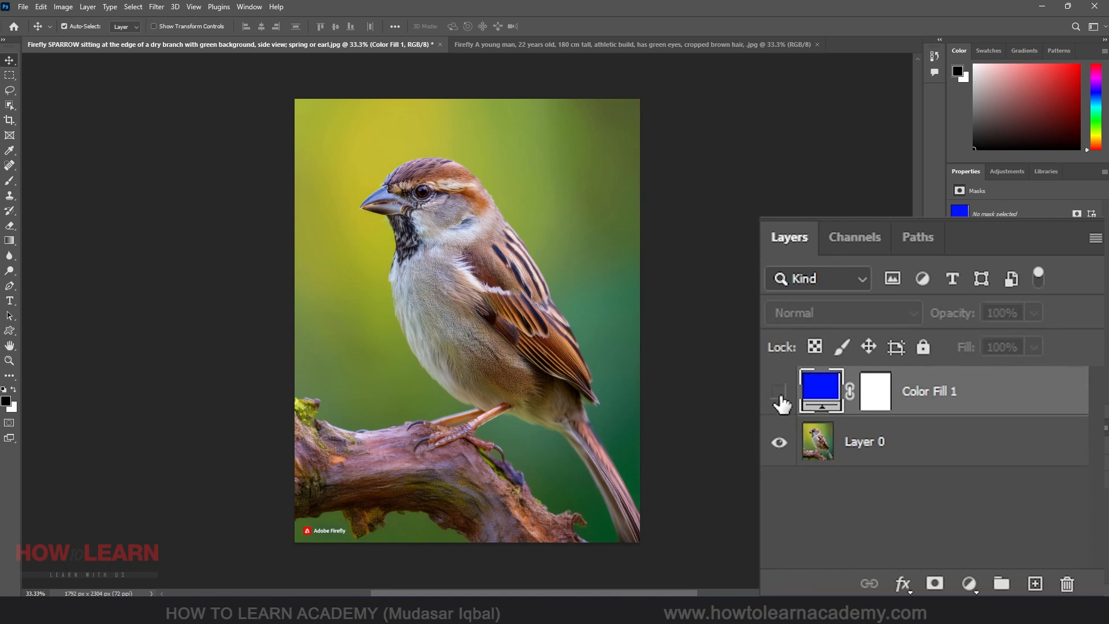
pyautogui.click(780, 392)
pyautogui.click(876, 393)
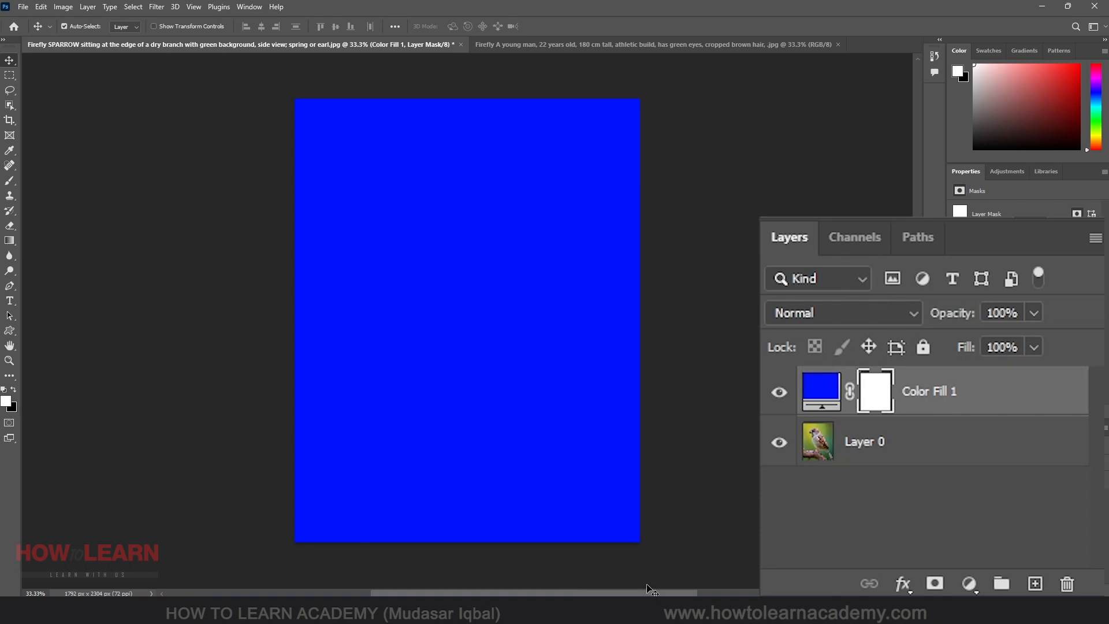
pyautogui.press('ctrl')
pyautogui.hotkey('ctrl', 'i')
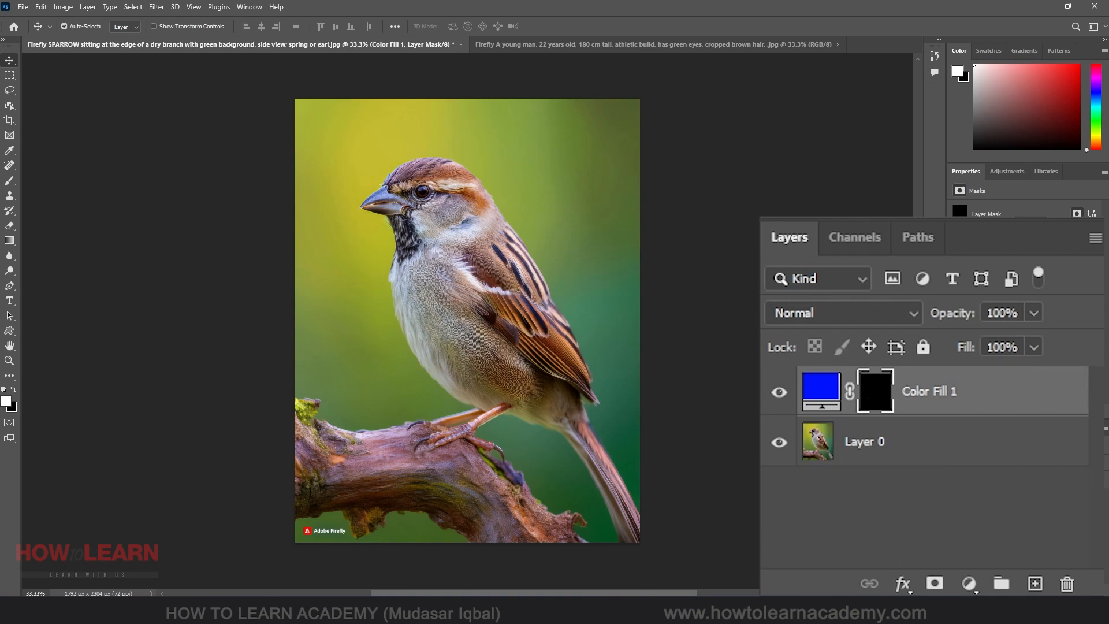
pyautogui.hotkey('ctrl', 'i')
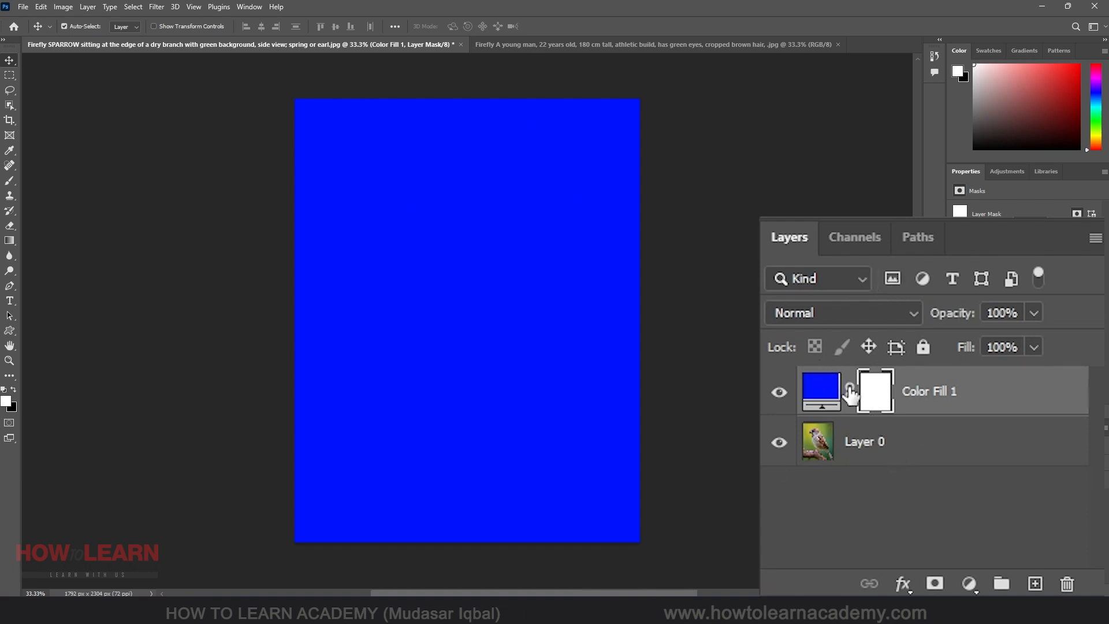
# Change the Solid Color fill layer's color to bright magenta
pyautogui.doubleClick(820, 390)
pyautogui.moveTo(565, 172); pyautogui.dragTo(565, 156)
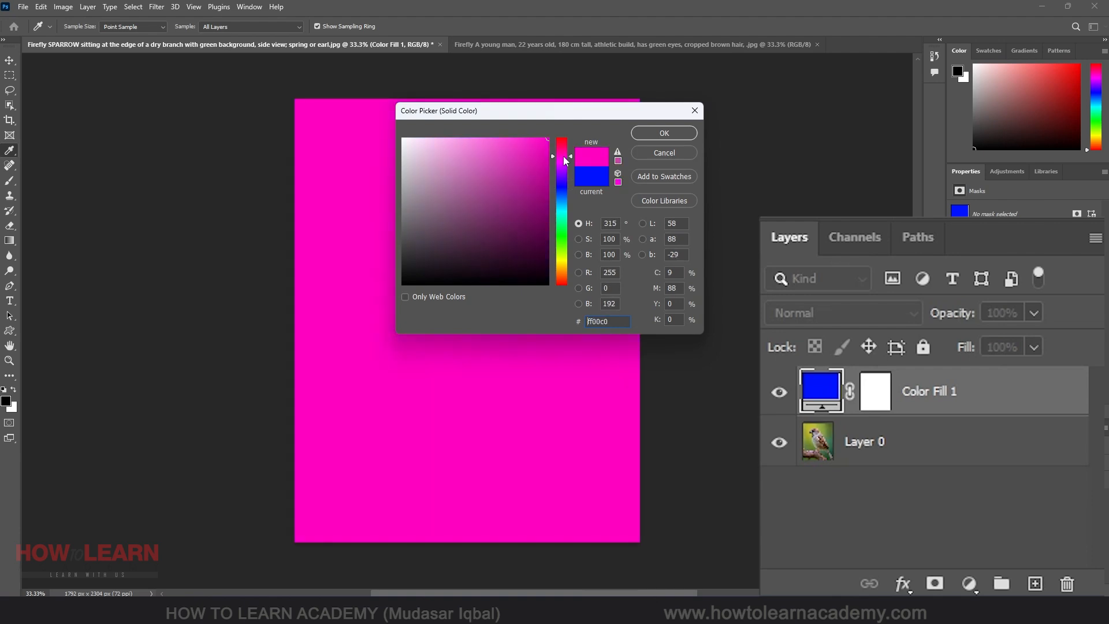
pyautogui.click(667, 133)
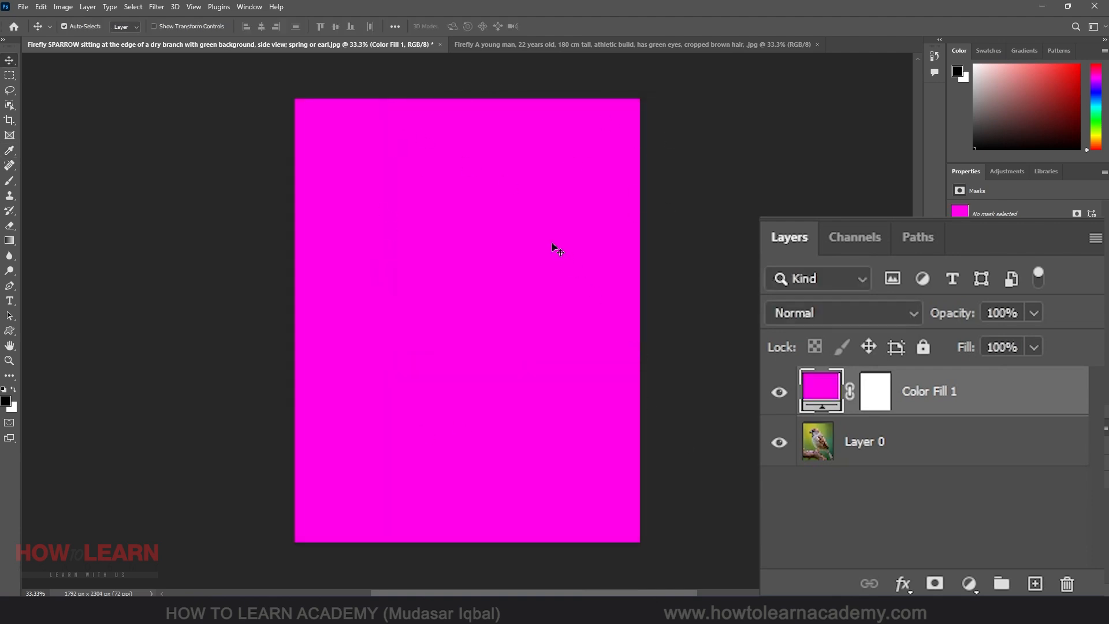
# Select roughly the upper half of the canvas with a rectangular marquee and fill that area of the fill layer's mask with black
pyautogui.click(11, 75)
pyautogui.moveTo(289, 97); pyautogui.dragTo(650, 313)
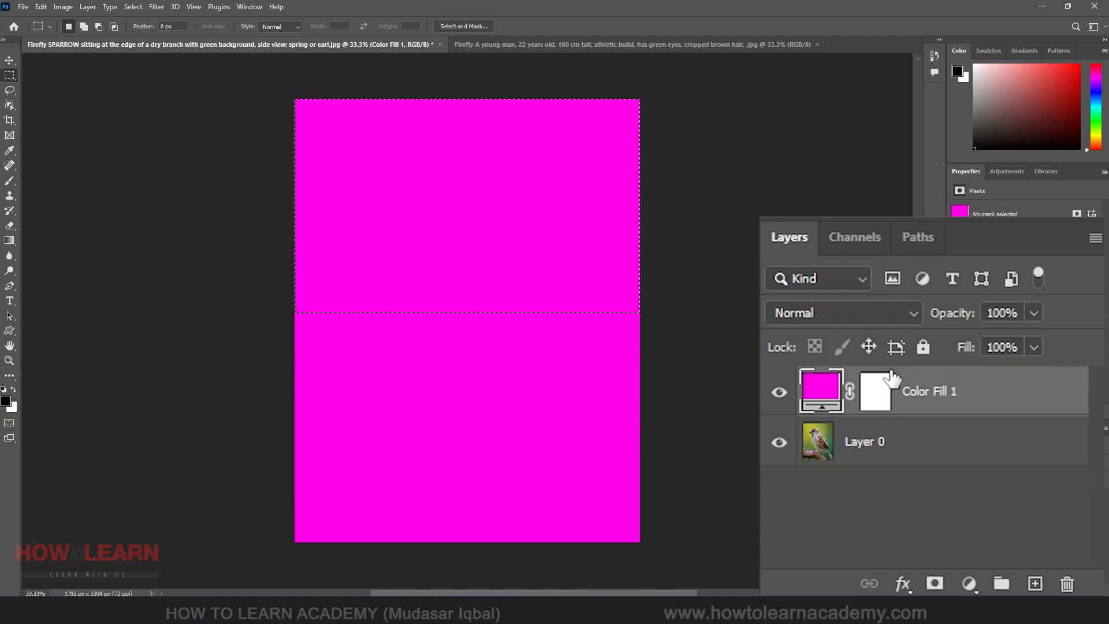
pyautogui.click(880, 396)
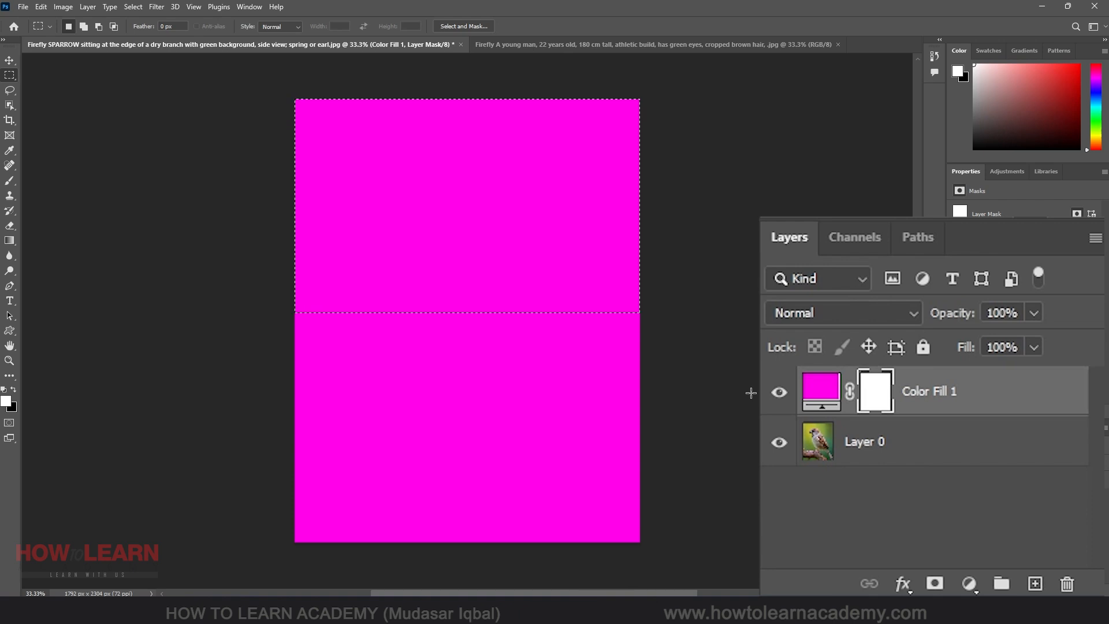
pyautogui.hotkey('ctrl', 'BackSpace')
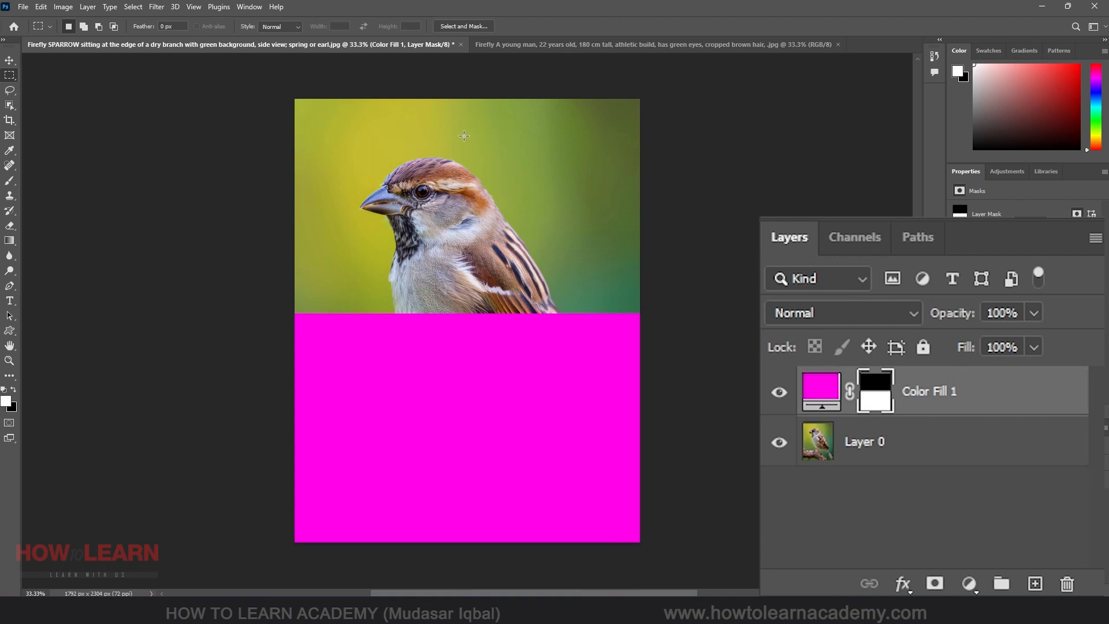
# Display the fill layer's mask on its own in the canvas and return to the normal image view
pyautogui.keyDown('alt'); pyautogui.click(876, 406); pyautogui.keyUp('alt')
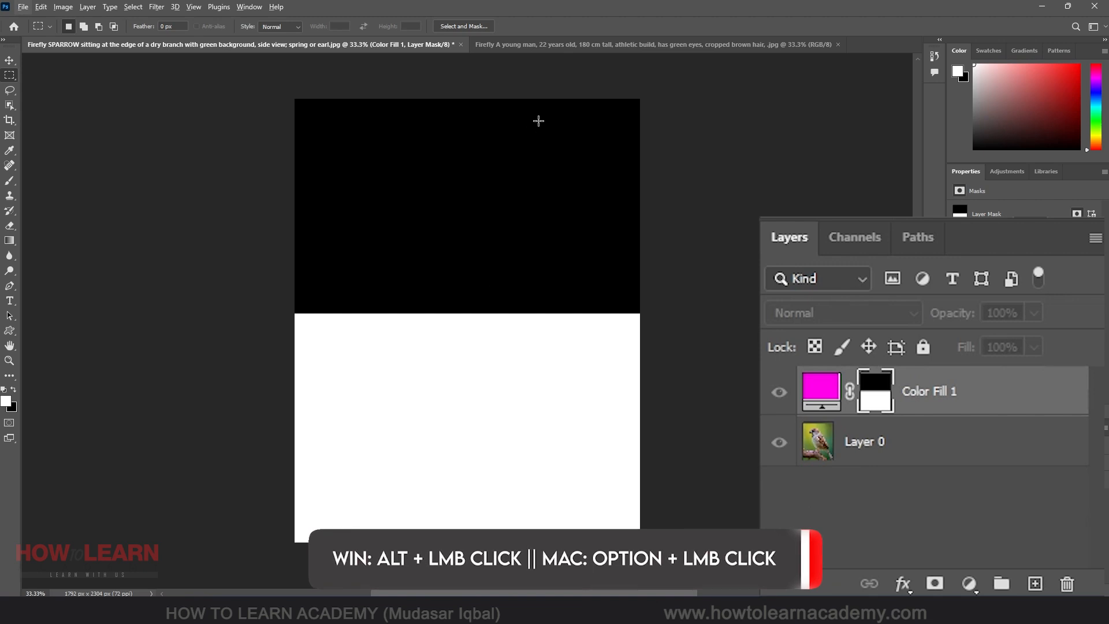
pyautogui.keyDown('alt'); pyautogui.click(879, 412); pyautogui.keyUp('alt')
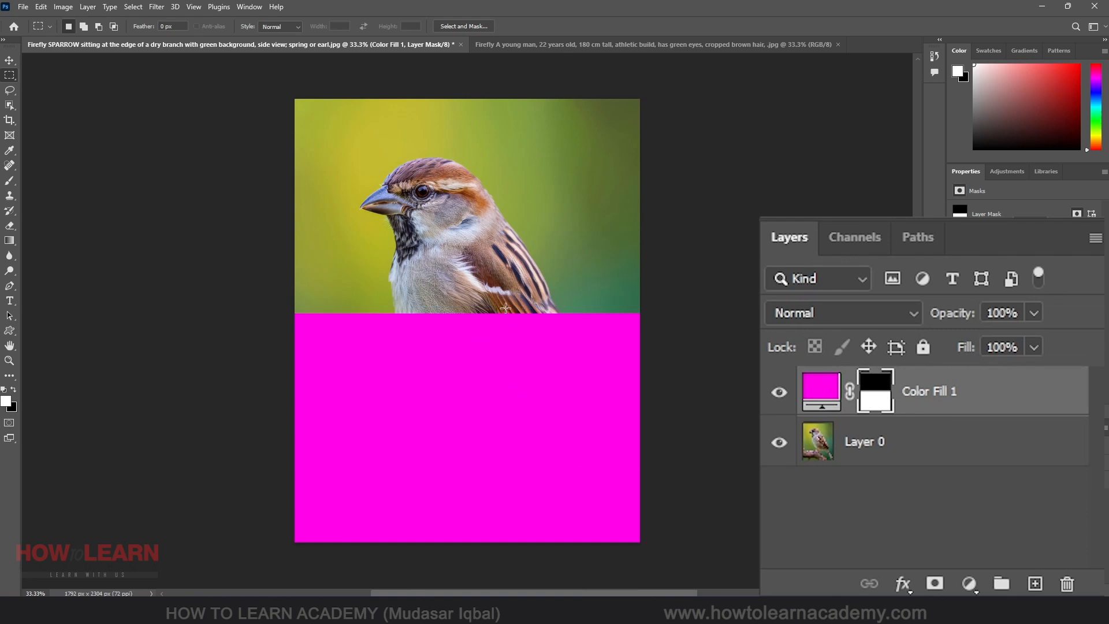
# Disable and re-enable the fill layer's mask two times
pyautogui.keyDown('shift'); pyautogui.click(878, 404); pyautogui.keyUp('shift')
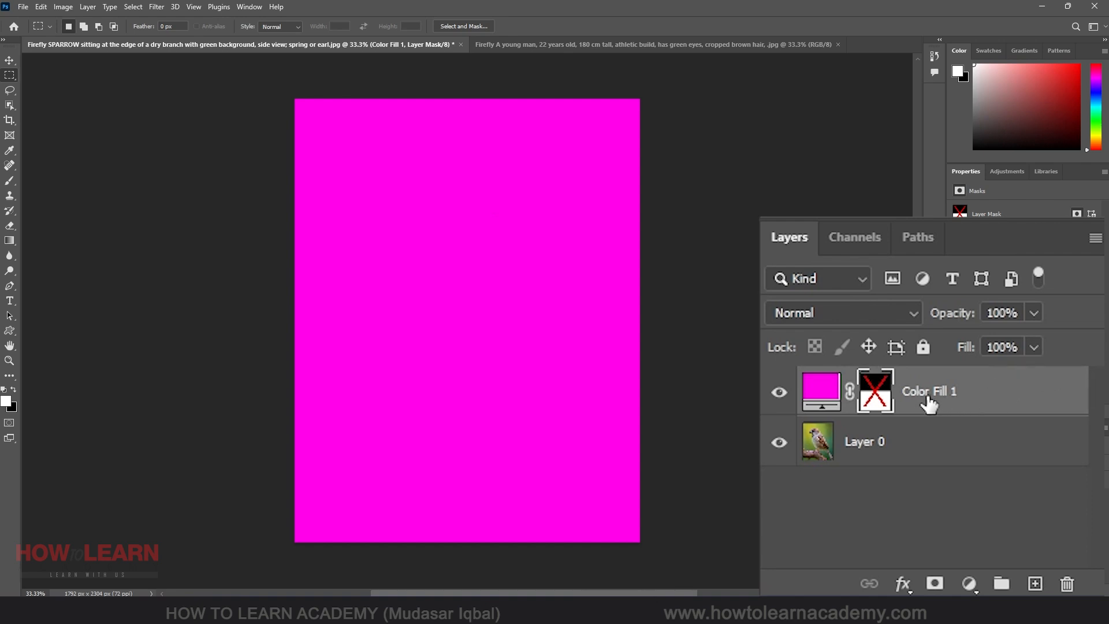
pyautogui.keyDown('shift'); pyautogui.click(876, 402); pyautogui.keyUp('shift')
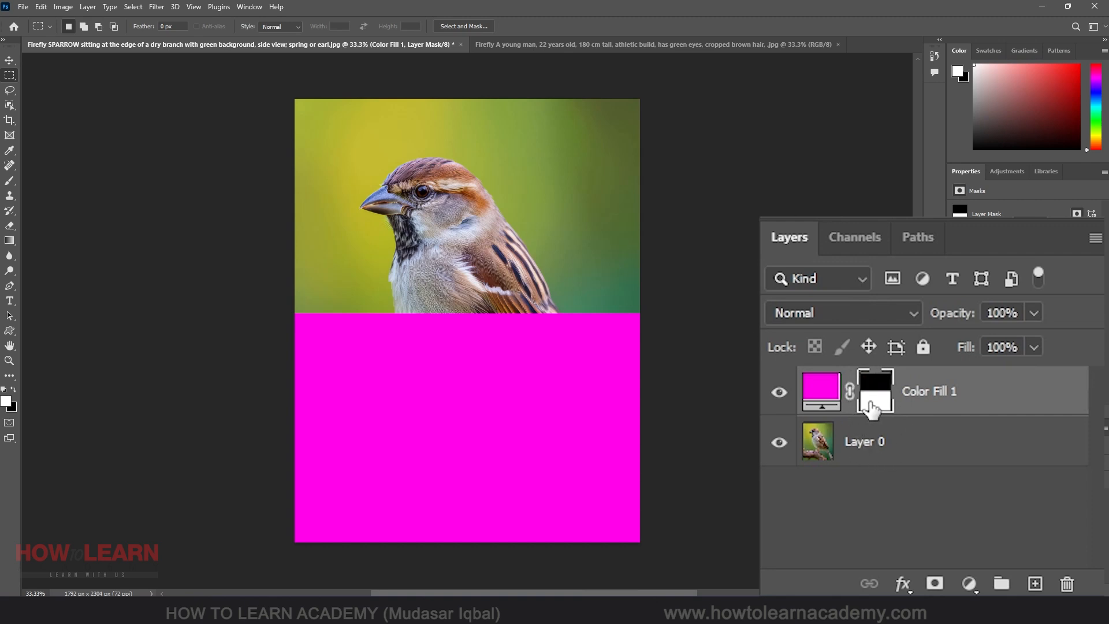
pyautogui.keyDown('shift'); pyautogui.click(889, 400); pyautogui.keyUp('shift')
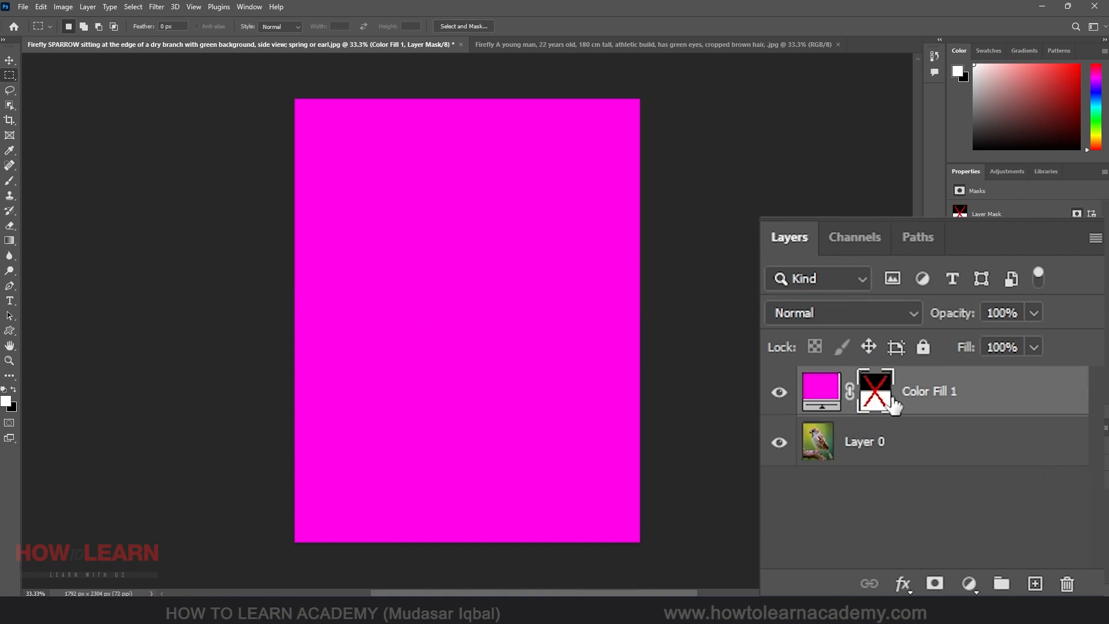
pyautogui.click(86, 8)
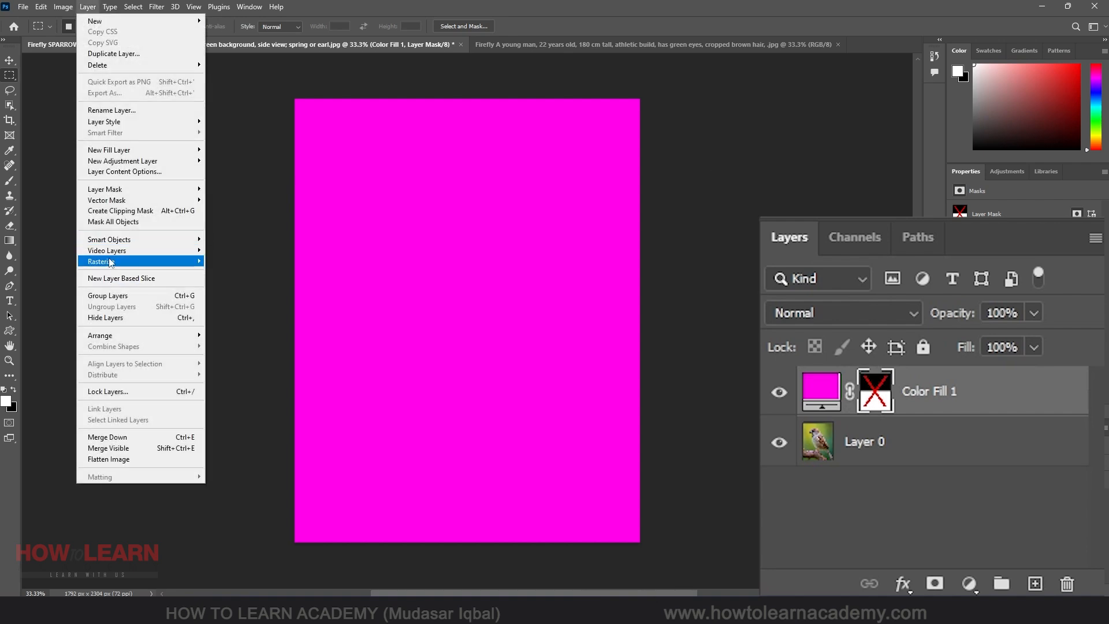
pyautogui.moveTo(114, 190)
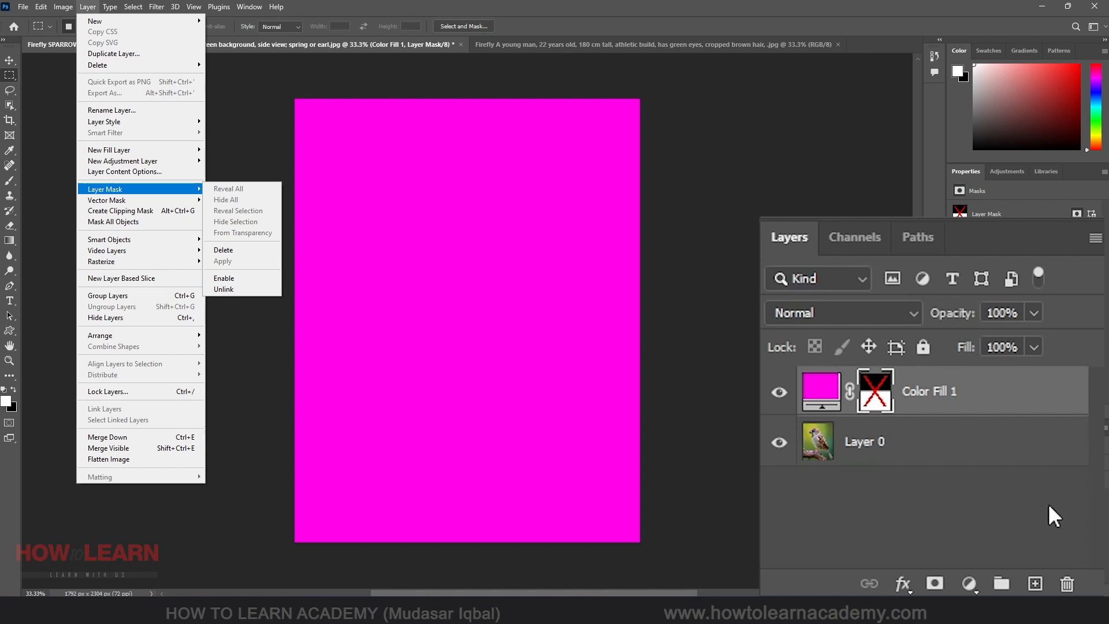
pyautogui.click(244, 280)
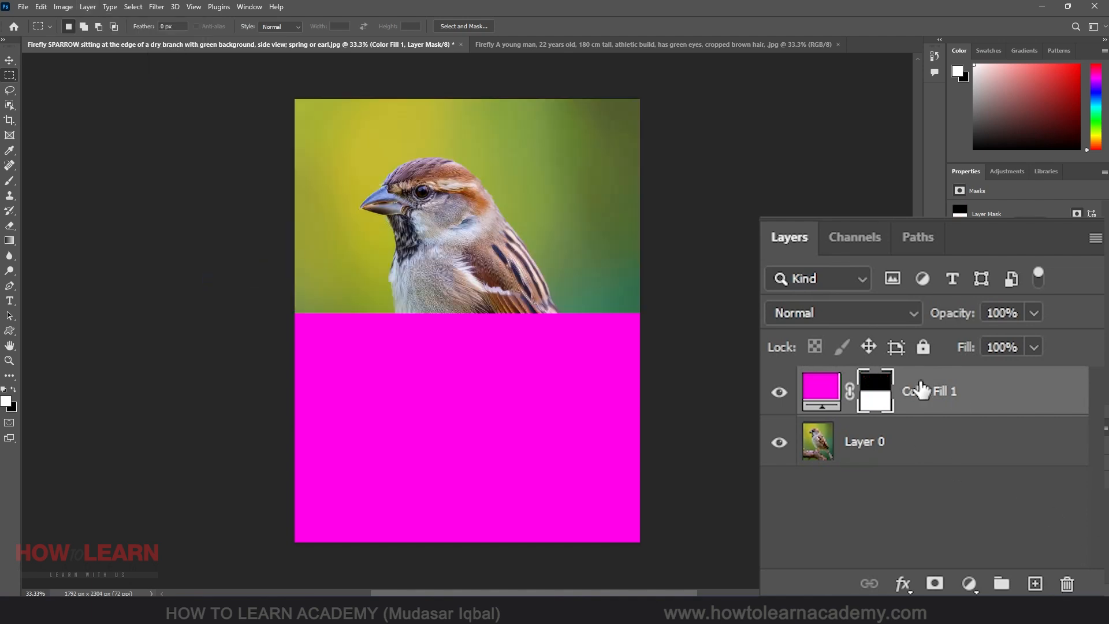
pyautogui.click(88, 7)
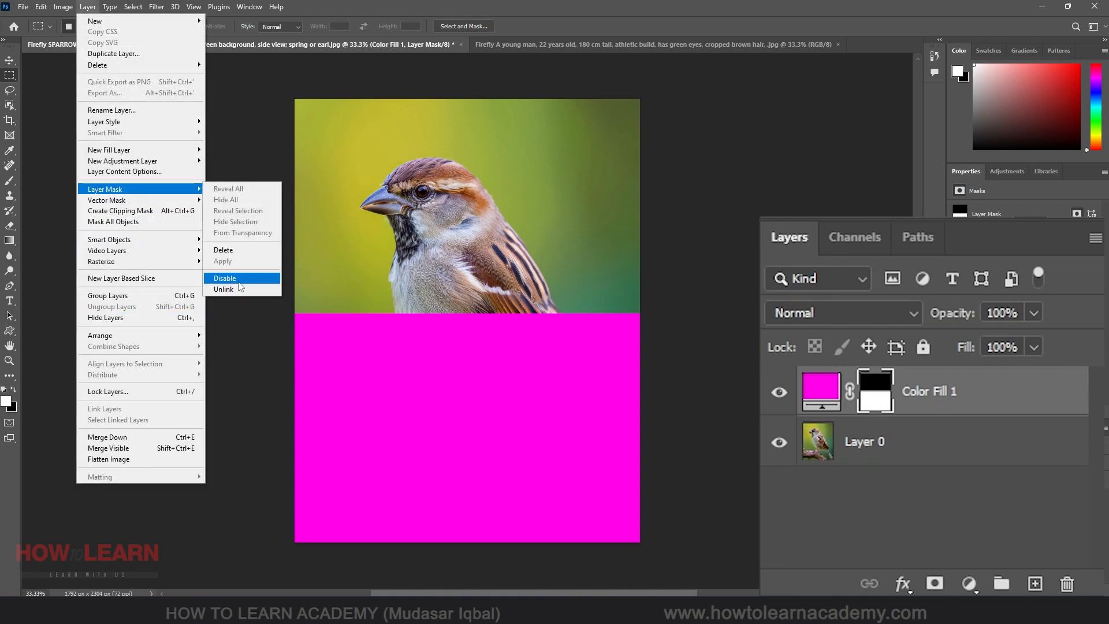
pyautogui.click(563, 24)
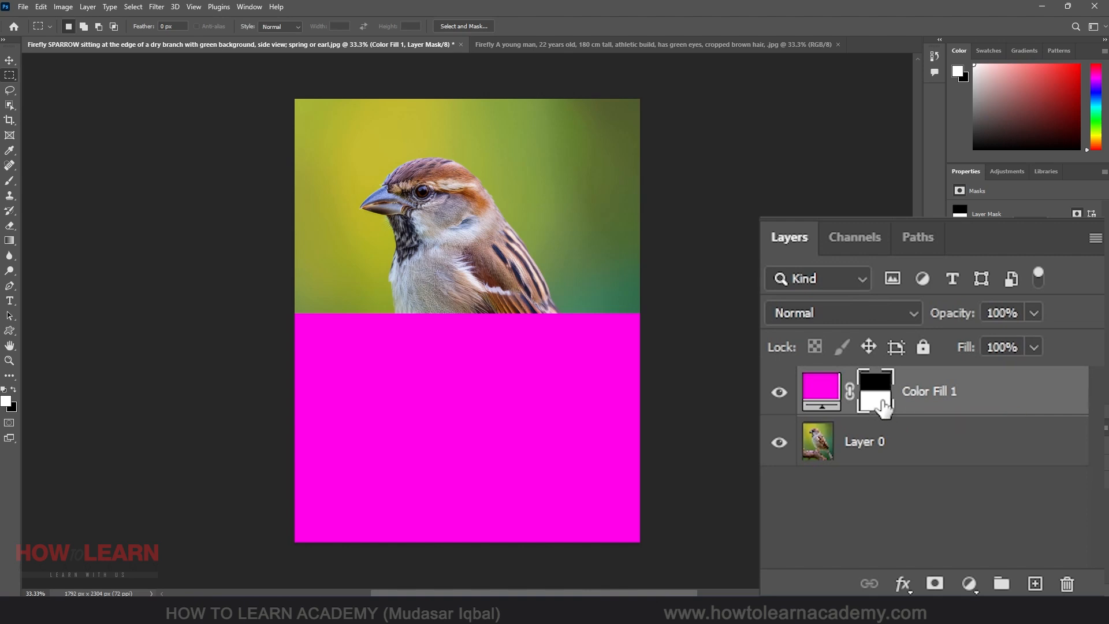
# Invert the half-black, half-white mask of the fill layer and invert it back
pyautogui.moveTo(883, 404); pyautogui.dragTo(884, 406)
pyautogui.hotkey('ctrl', 'i')
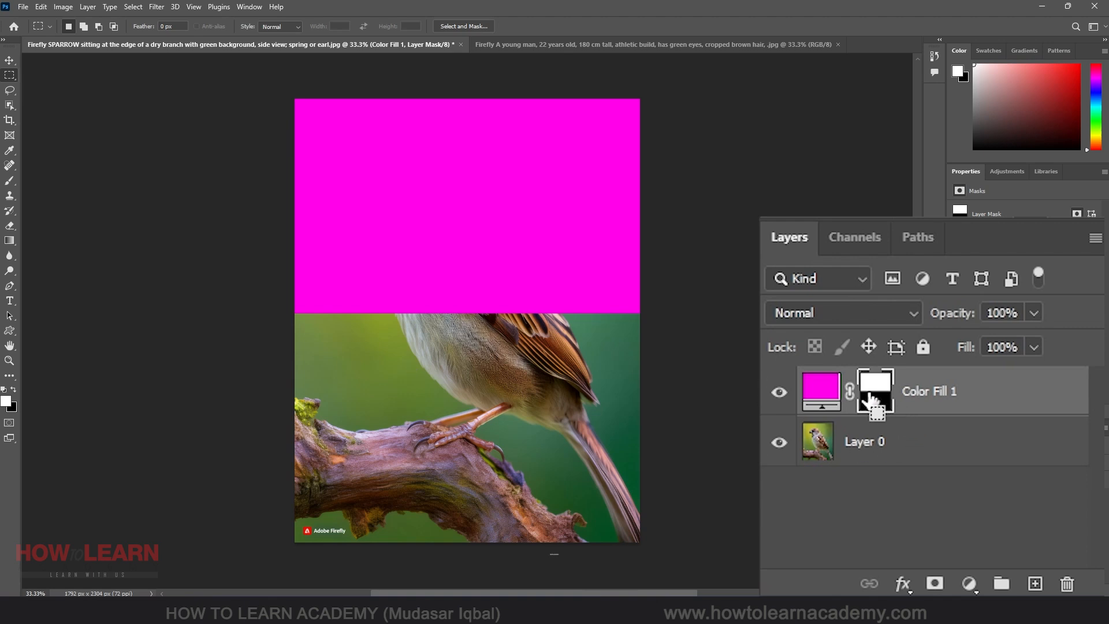
pyautogui.hotkey('ctrl', 'i')
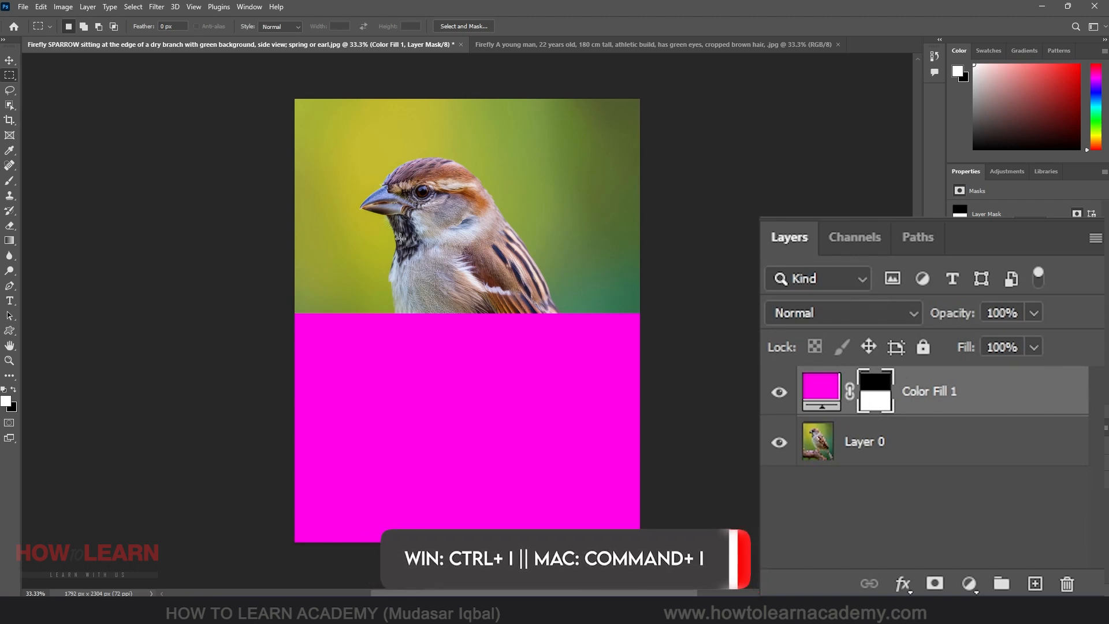
# Delete the magenta Solid Color fill layer together with its mask
pyautogui.moveTo(1013, 400); pyautogui.dragTo(1067, 583)
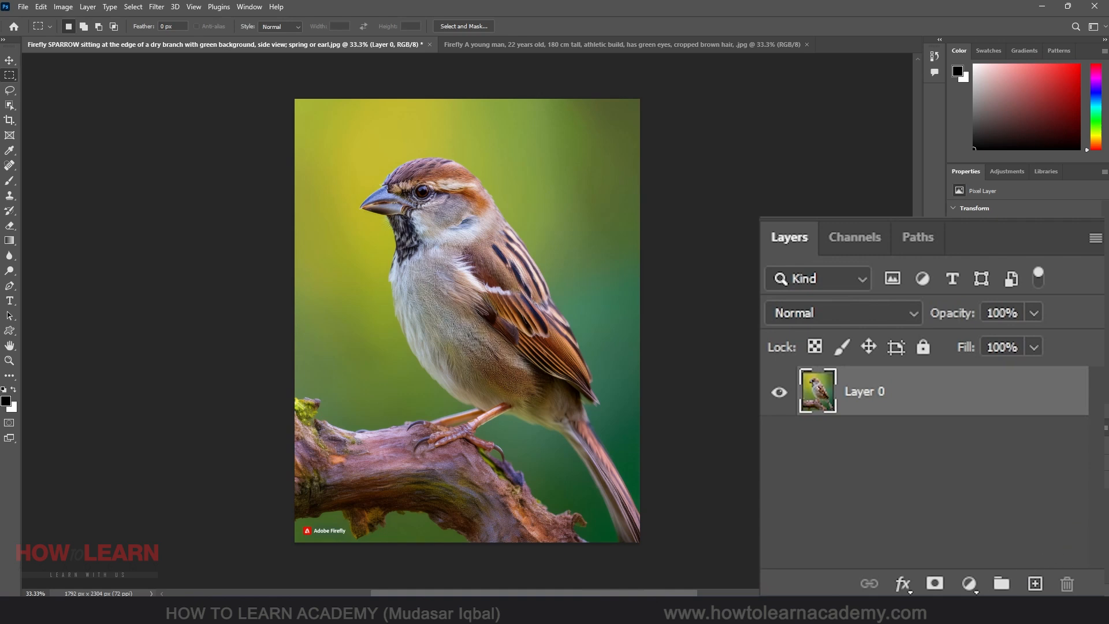
# Add a white layer mask to the sparrow layer, switch between its image and mask thumbnails, and delete the mask
pyautogui.click(935, 584)
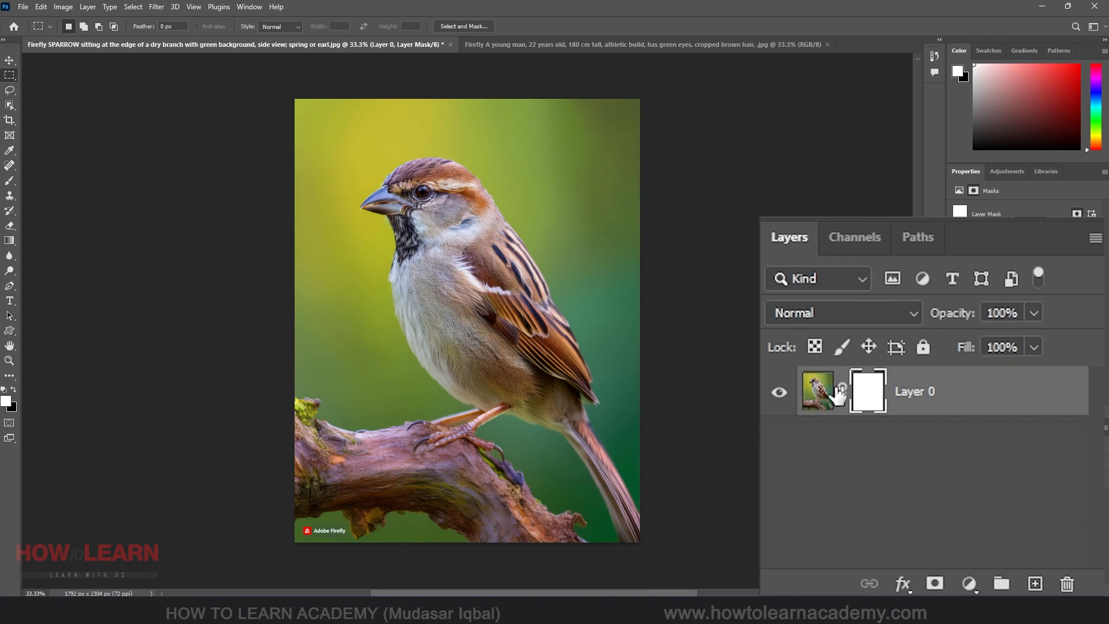
pyautogui.click(817, 396)
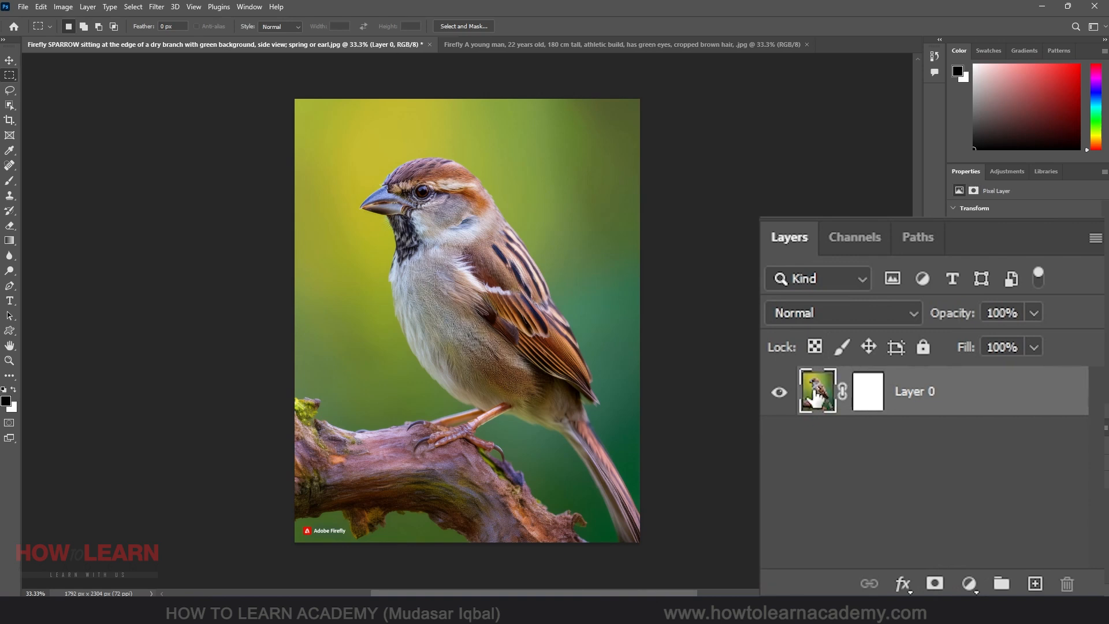
pyautogui.click(868, 397)
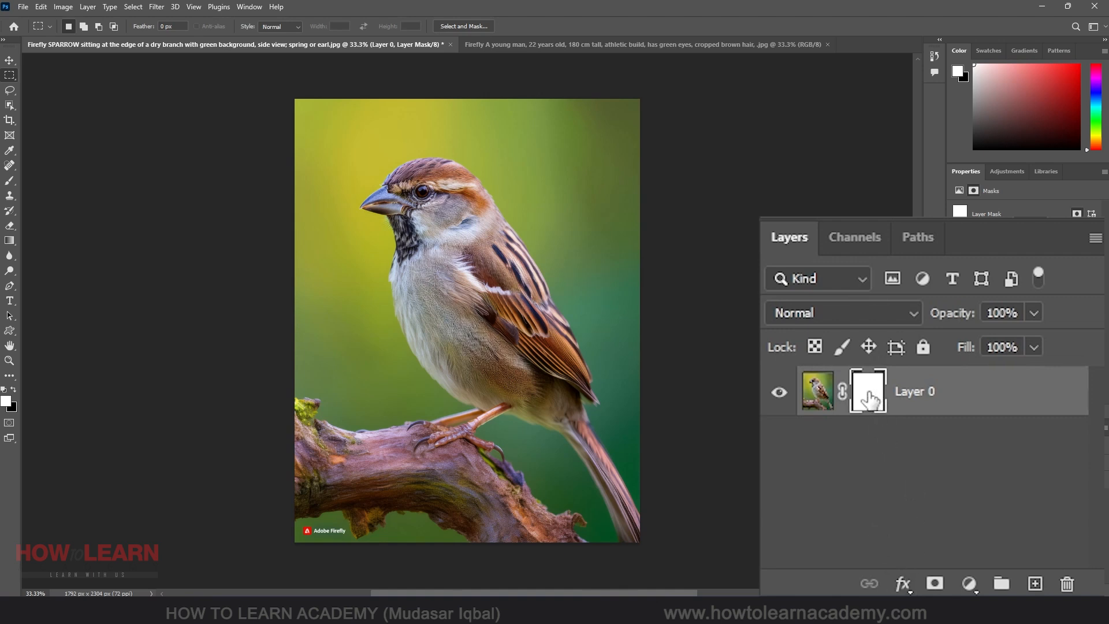
pyautogui.press('Delete')
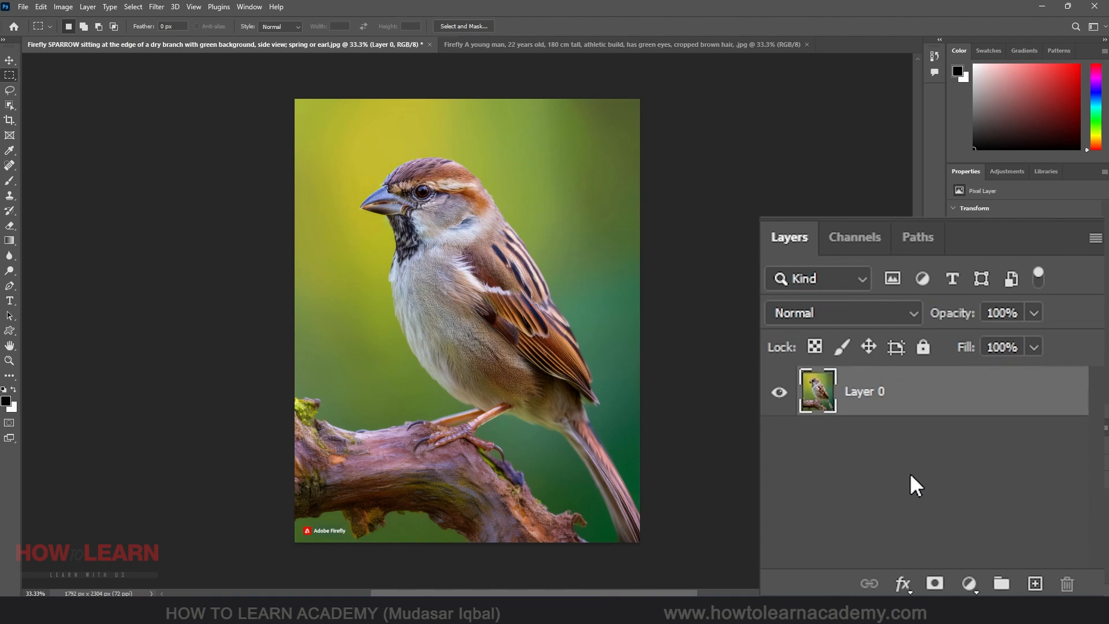
# Add a black layer mask that hides the whole sparrow layer, and delete the mask
pyautogui.keyDown('alt'); pyautogui.click(935, 586); pyautogui.keyUp('alt')
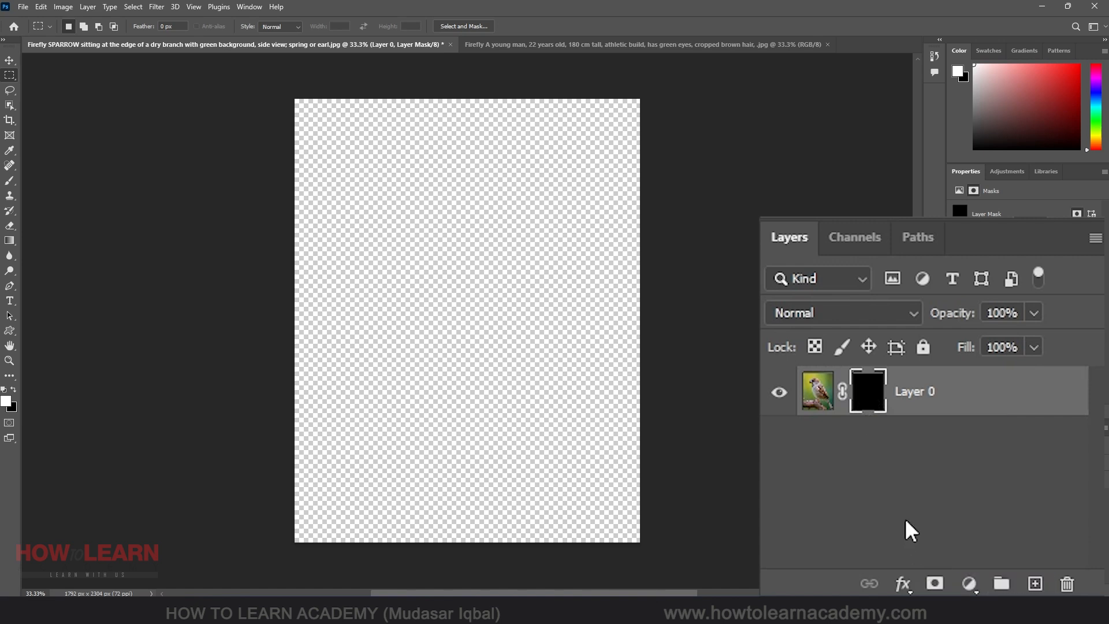
pyautogui.press('Delete')
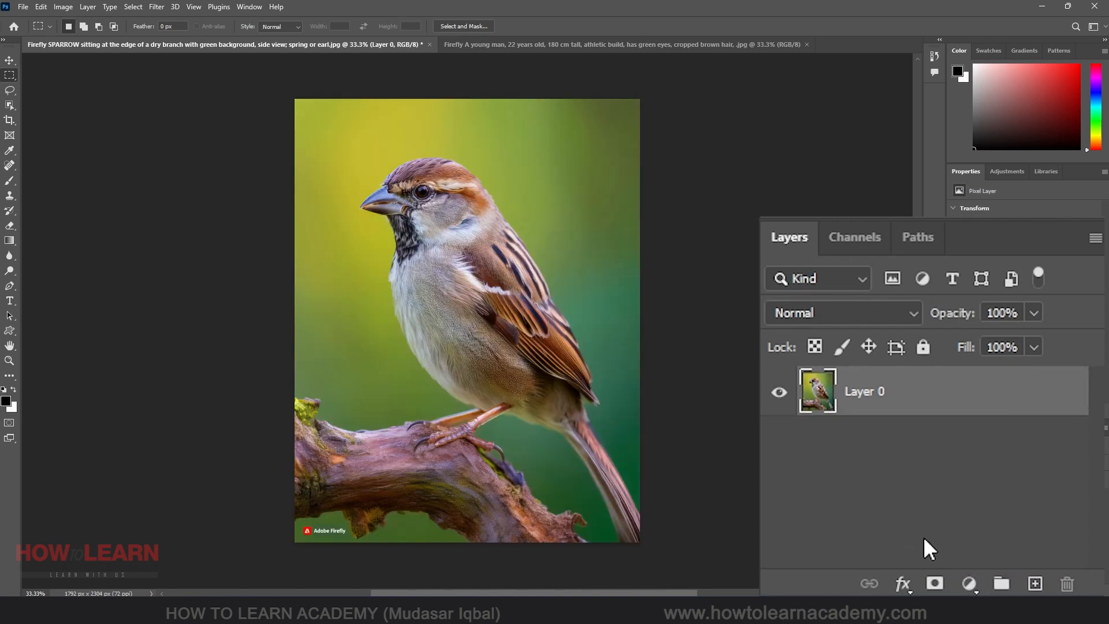
# Add a white layer mask to the sparrow layer and paint its upper part black with a soft 661 px brush
pyautogui.click(935, 586)
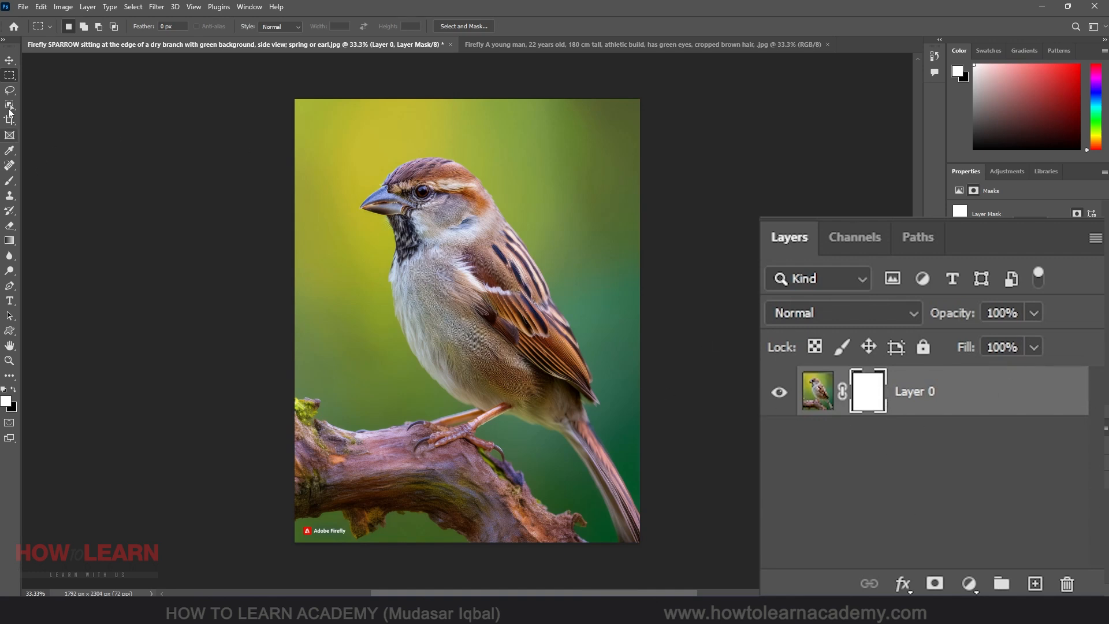
pyautogui.moveTo(384, 145); pyautogui.dragTo(588, 333)
pyautogui.click(9, 183)
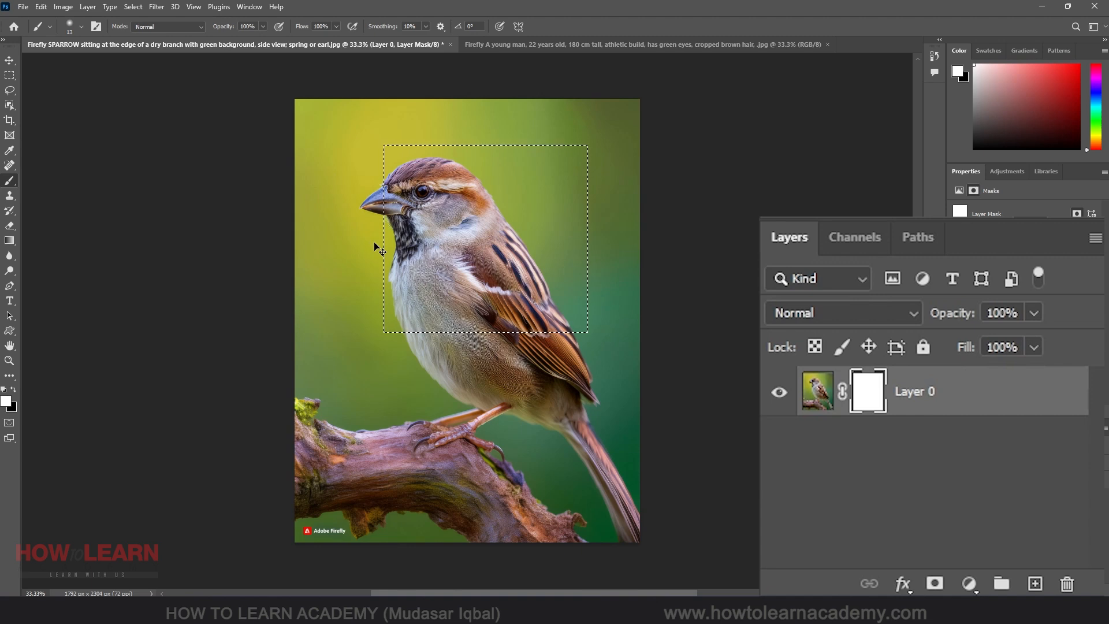
pyautogui.moveTo(450, 222); pyautogui.dragTo(508, 220)
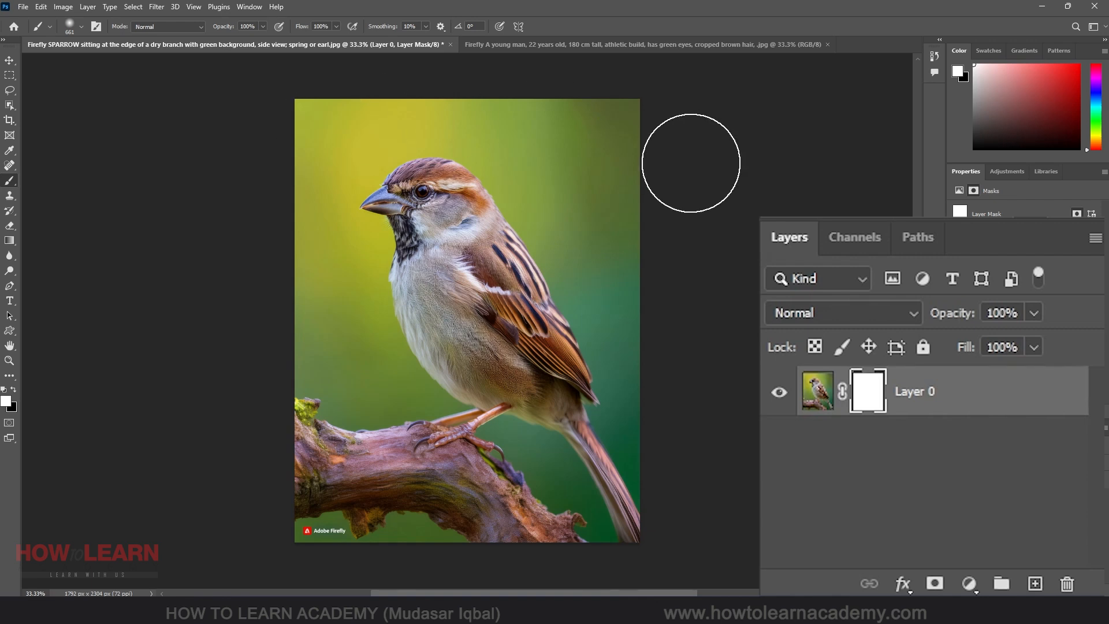
pyautogui.press('x')
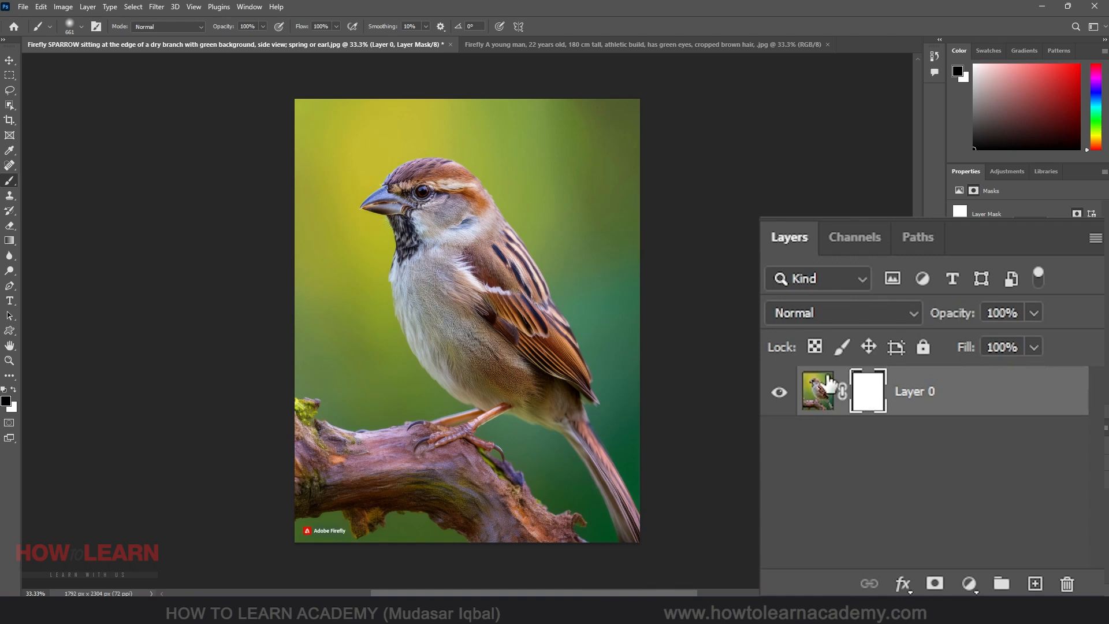
pyautogui.moveTo(440, 85)
pyautogui.mouseDown()
pyautogui.moveTo(587, 154)
pyautogui.moveTo(595, 94)
pyautogui.moveTo(574, 75)
pyautogui.moveTo(494, 94)
pyautogui.moveTo(569, 248)
pyautogui.moveTo(744, 379)
pyautogui.moveTo(460, 108)
pyautogui.mouseUp()
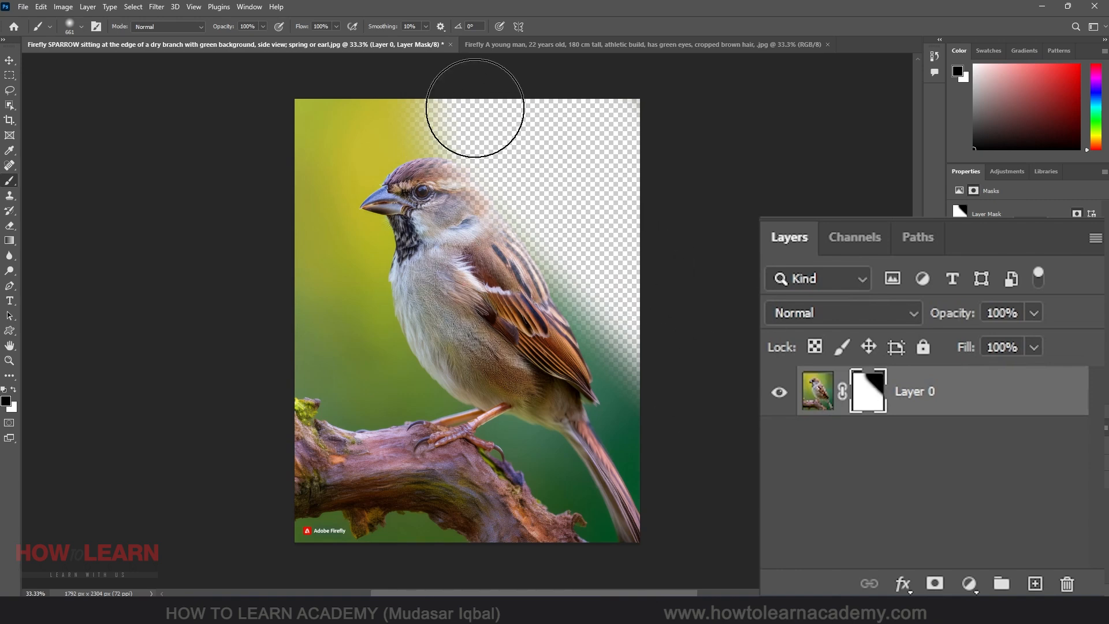
pyautogui.moveTo(491, 143)
pyautogui.mouseDown()
pyautogui.moveTo(352, 94)
pyautogui.moveTo(260, 153)
pyautogui.moveTo(397, 161)
pyautogui.moveTo(629, 221)
pyautogui.moveTo(429, 267)
pyautogui.moveTo(493, 279)
pyautogui.moveTo(490, 295)
pyautogui.moveTo(414, 258)
pyautogui.mouseUp()
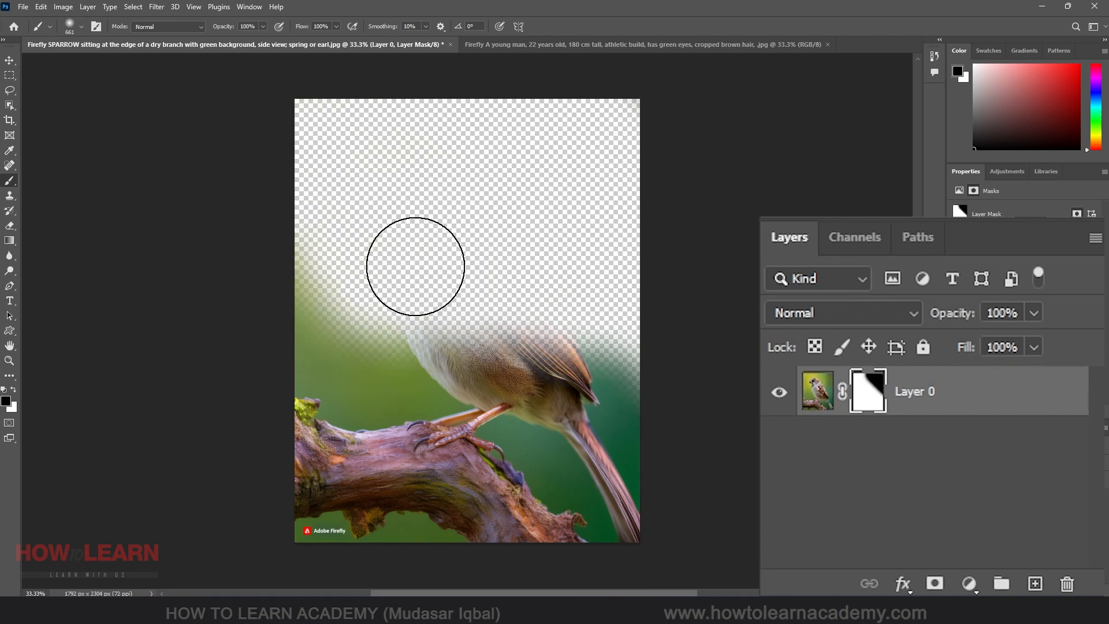
# Disable and re-enable the painted mask on the sparrow layer, and display the mask by itself
pyautogui.keyDown('shift'); pyautogui.click(869, 405); pyautogui.keyUp('shift')
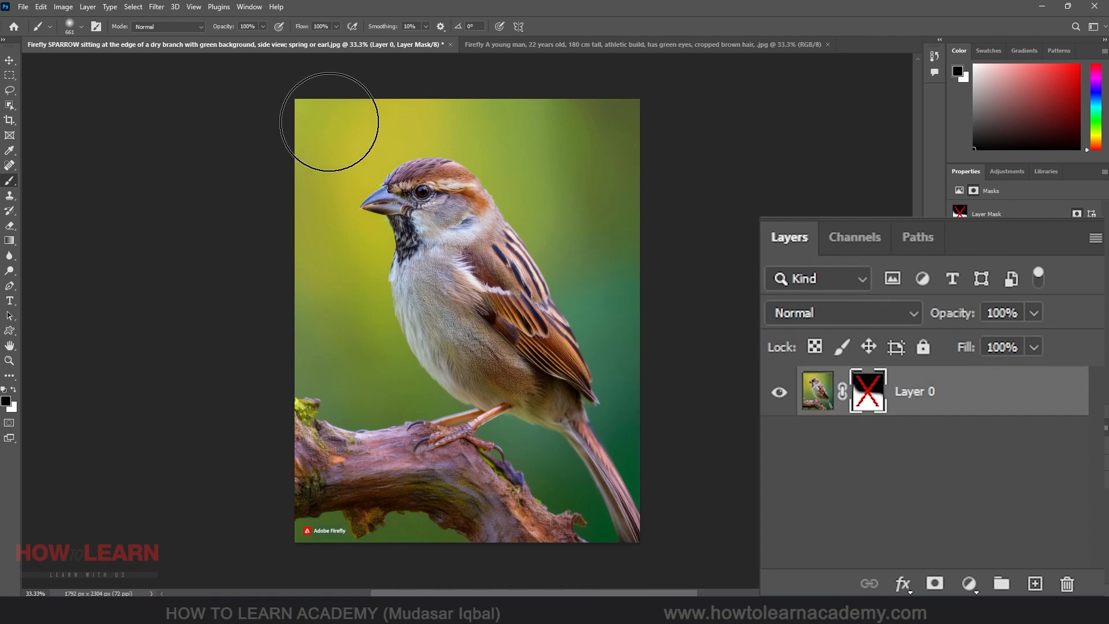
pyautogui.keyDown('shift'); pyautogui.click(868, 399); pyautogui.keyUp('shift')
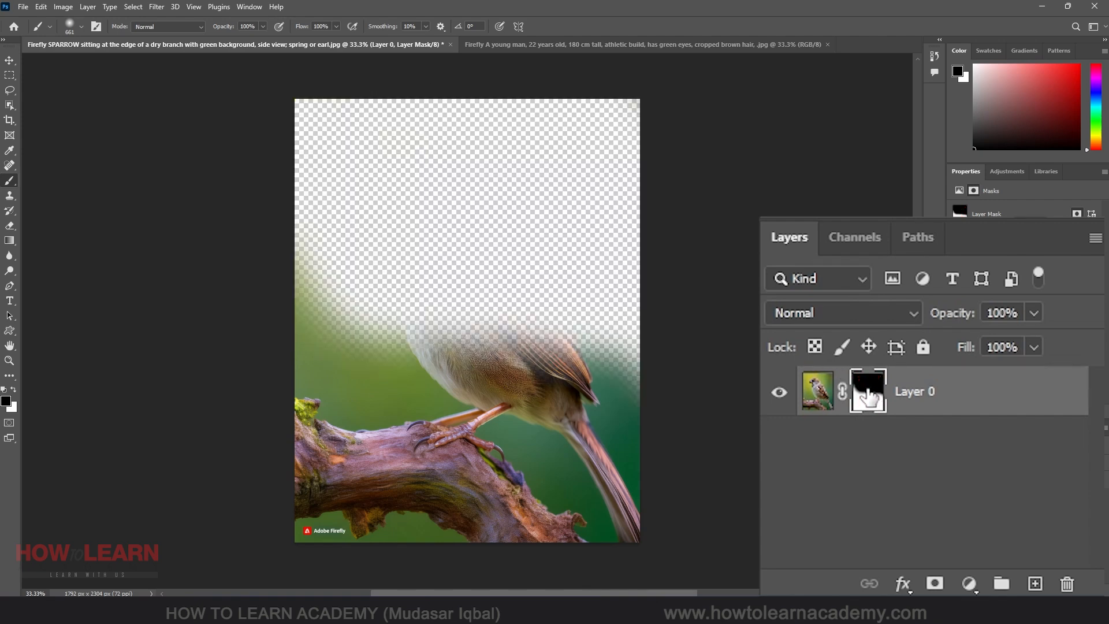
pyautogui.keyDown('alt'); pyautogui.click(868, 399); pyautogui.keyUp('alt')
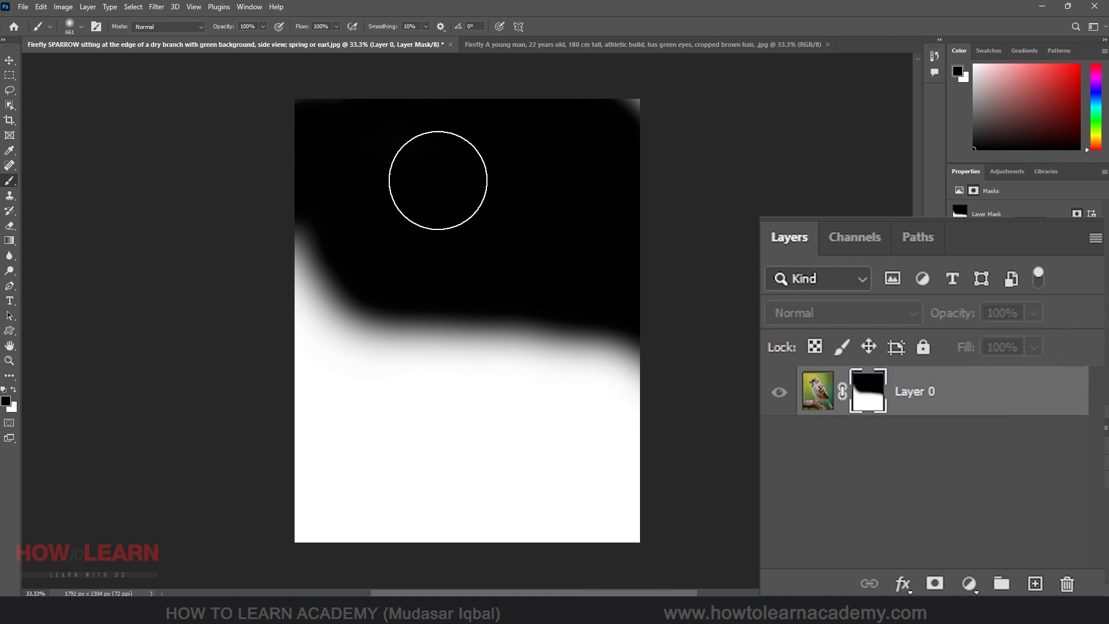
# Paint white on the mask over the sparrow's head and the upper background, returning from mask view to the image partway
pyautogui.press('x')
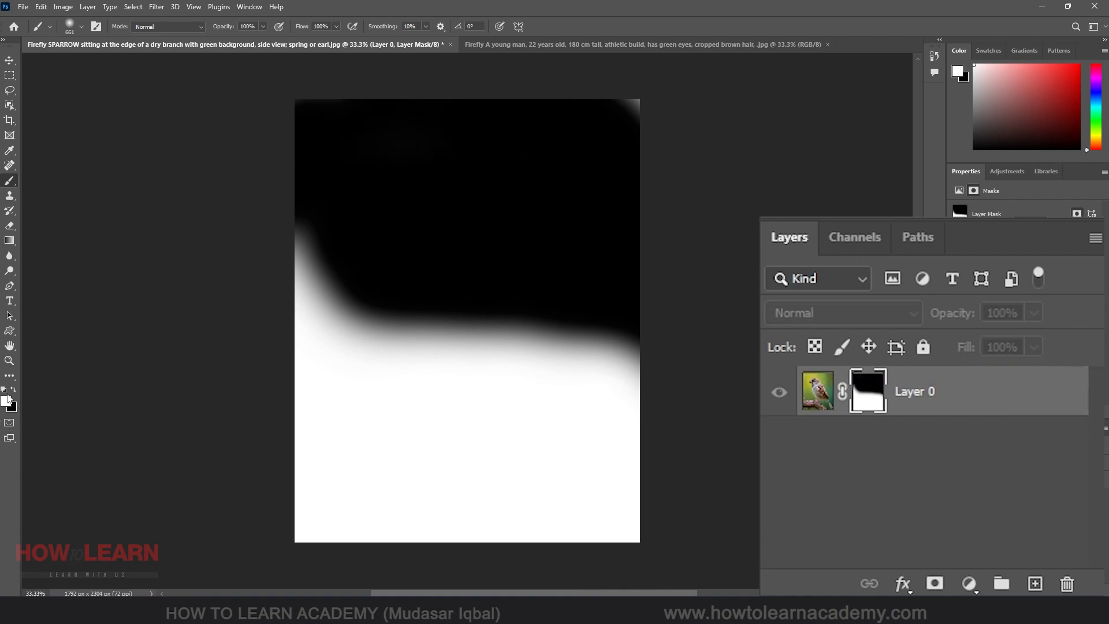
pyautogui.moveTo(448, 153); pyautogui.dragTo(539, 217)
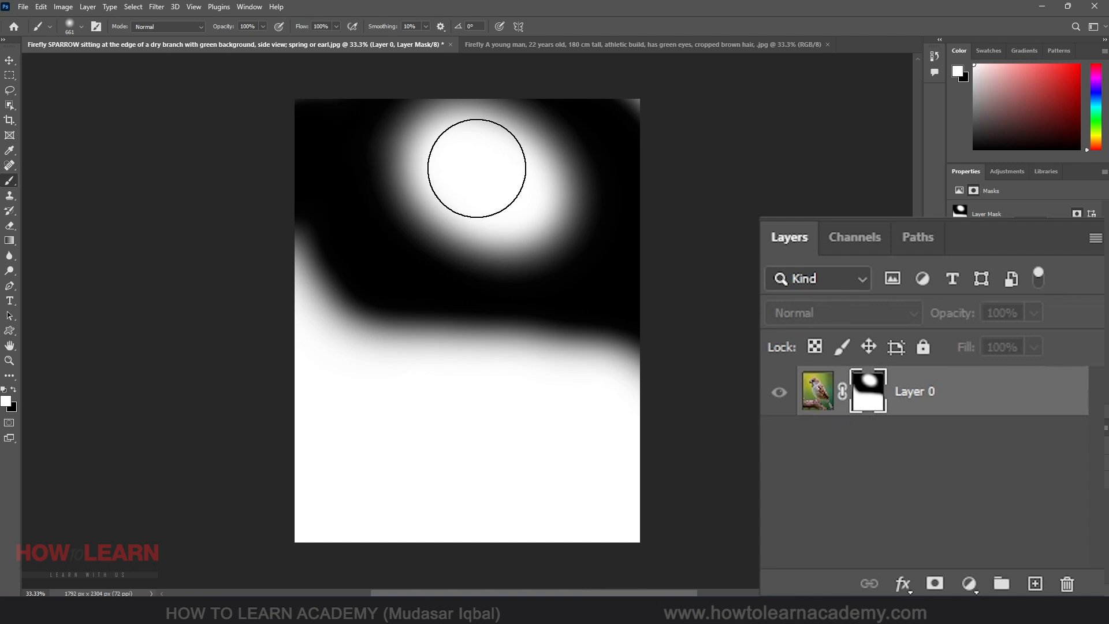
pyautogui.keyDown('alt'); pyautogui.click(868, 406); pyautogui.keyUp('alt')
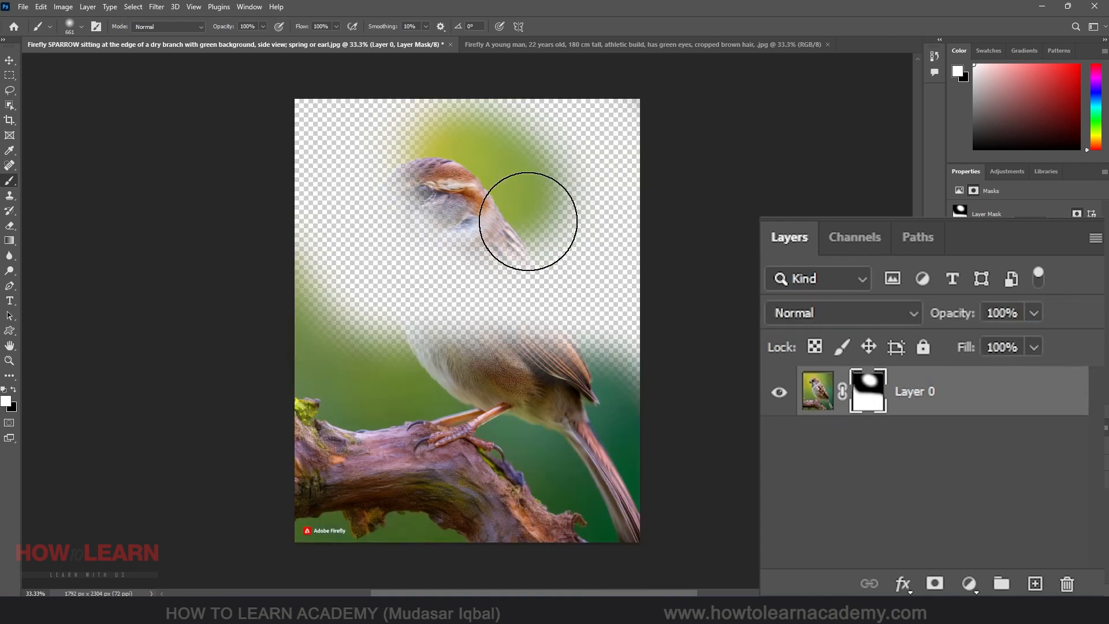
pyautogui.moveTo(528, 221)
pyautogui.mouseDown()
pyautogui.moveTo(340, 169)
pyautogui.moveTo(441, 205)
pyautogui.moveTo(421, 168)
pyautogui.mouseUp()
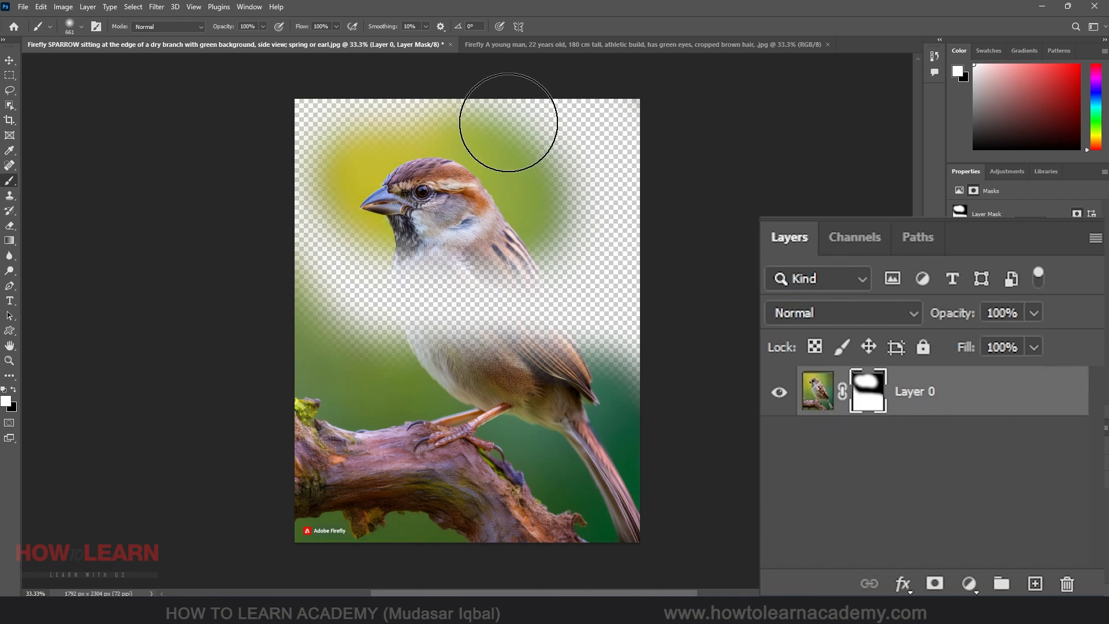
pyautogui.moveTo(515, 119)
pyautogui.mouseDown()
pyautogui.moveTo(339, 111)
pyautogui.moveTo(674, 104)
pyautogui.moveTo(723, 118)
pyautogui.moveTo(413, 129)
pyautogui.moveTo(421, 218)
pyautogui.moveTo(565, 218)
pyautogui.mouseUp()
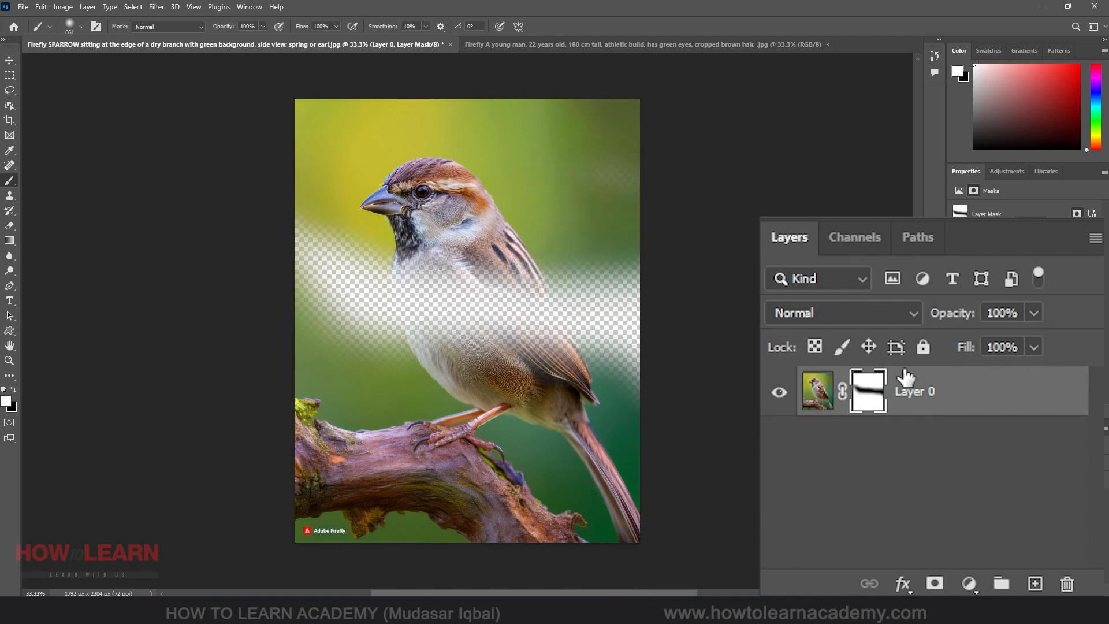
# Delete the painted mask from the sparrow layer without applying it
pyautogui.moveTo(868, 391); pyautogui.dragTo(1030, 538)
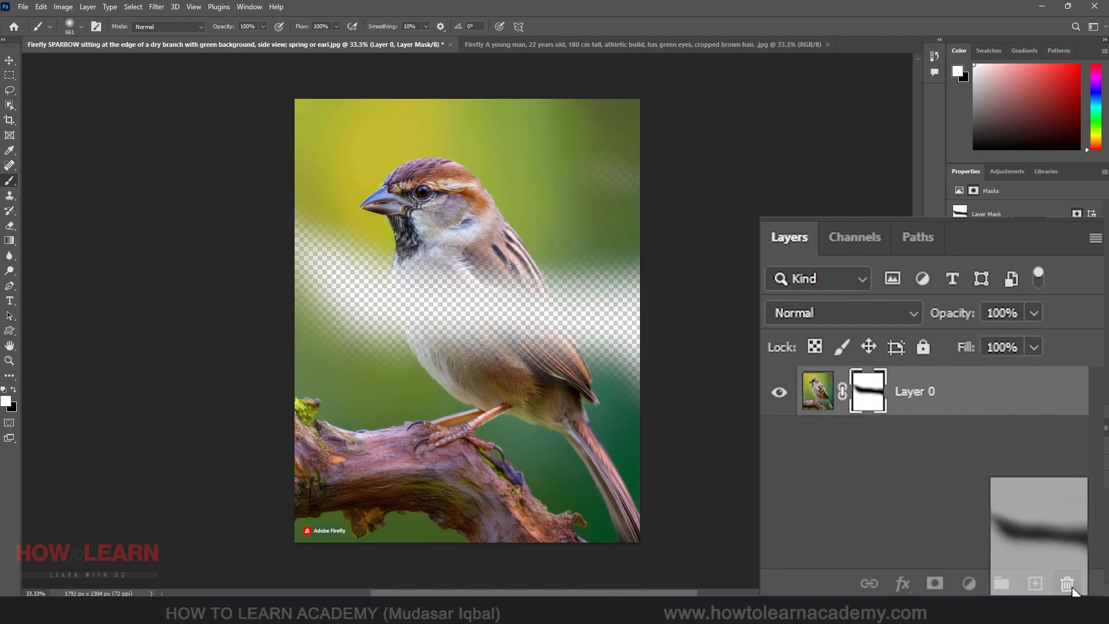
pyautogui.moveTo(1077, 587); pyautogui.dragTo(1076, 587)
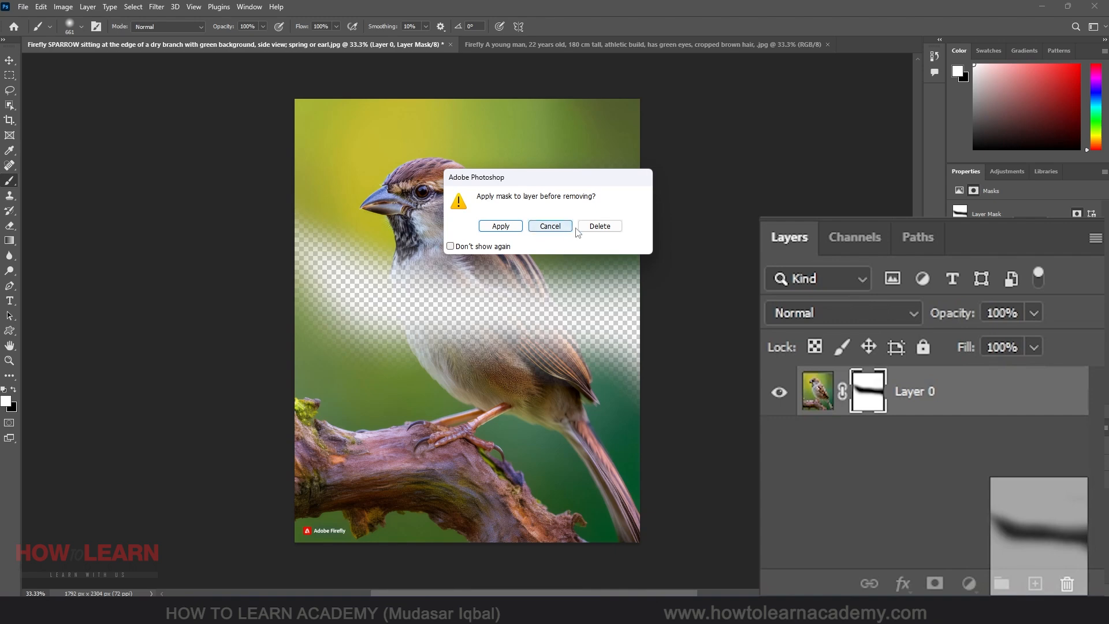
pyautogui.click(600, 226)
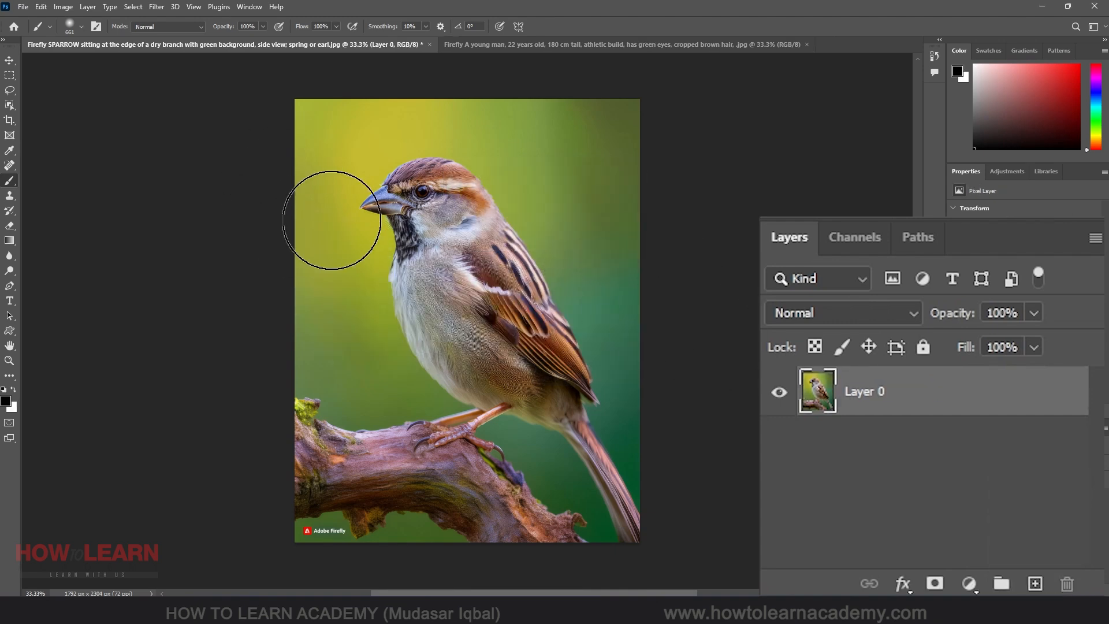
# Select the sparrow and branch with the Object Selection tool, enclosing them in a rectangle of about 1792 × 2126 px
pyautogui.click(9, 62)
pyautogui.click(10, 92)
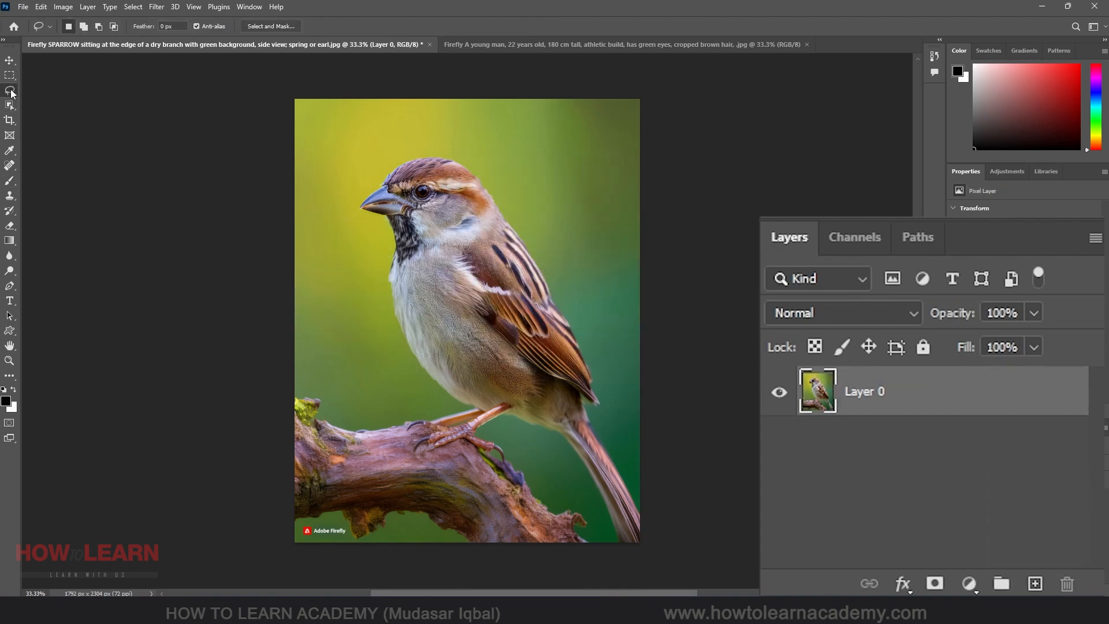
pyautogui.click(11, 106)
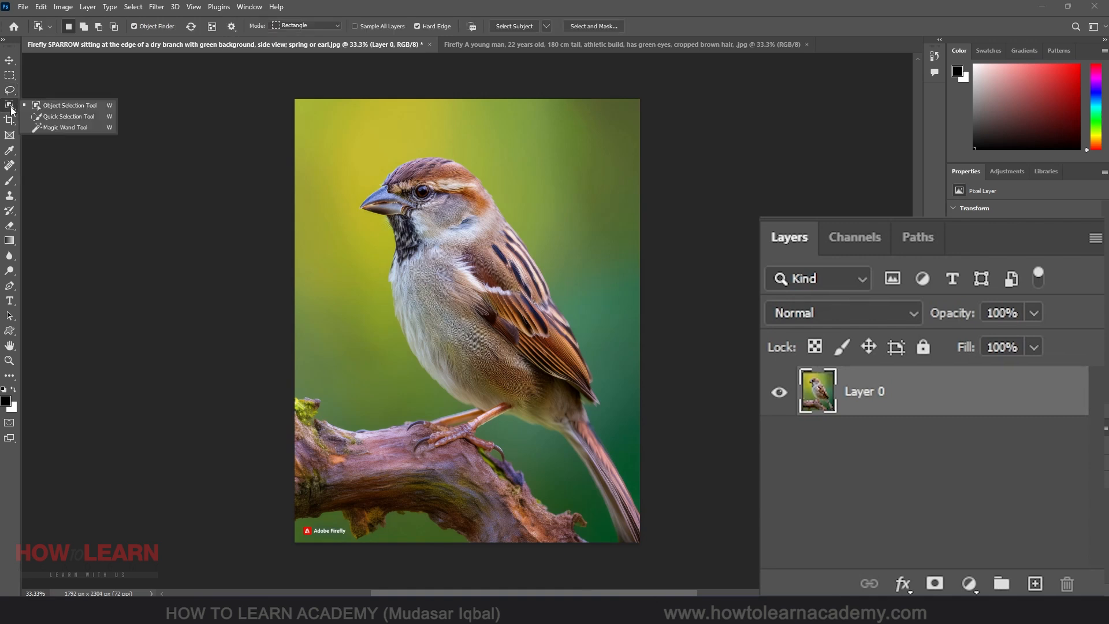
pyautogui.click(61, 105)
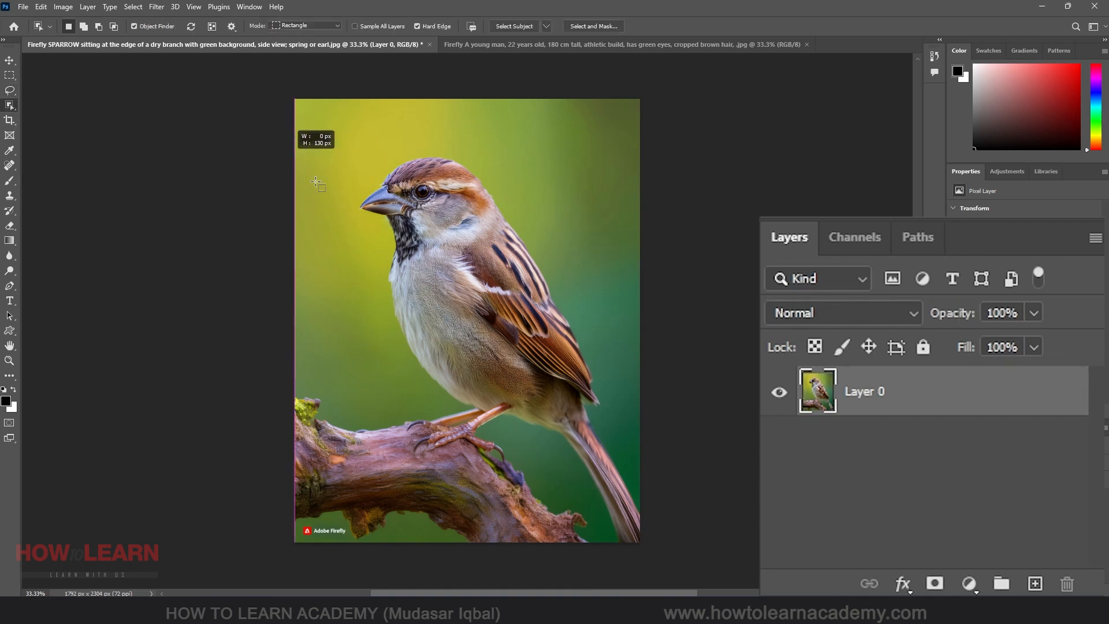
pyautogui.moveTo(294, 133); pyautogui.dragTo(668, 565)
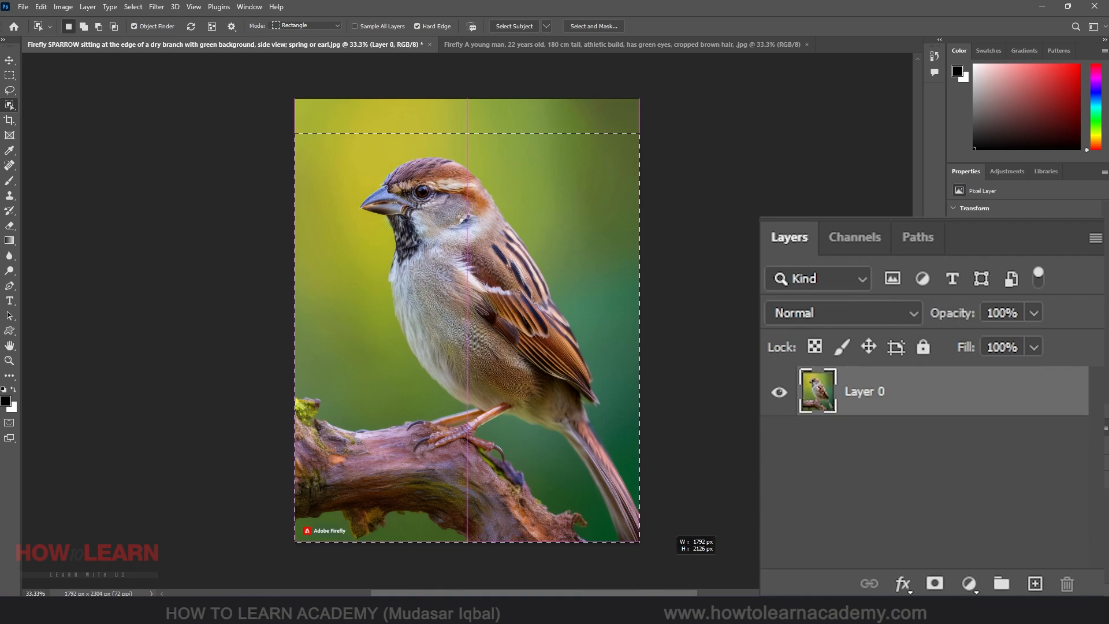
pyautogui.moveTo(669, 565); pyautogui.dragTo(669, 565)
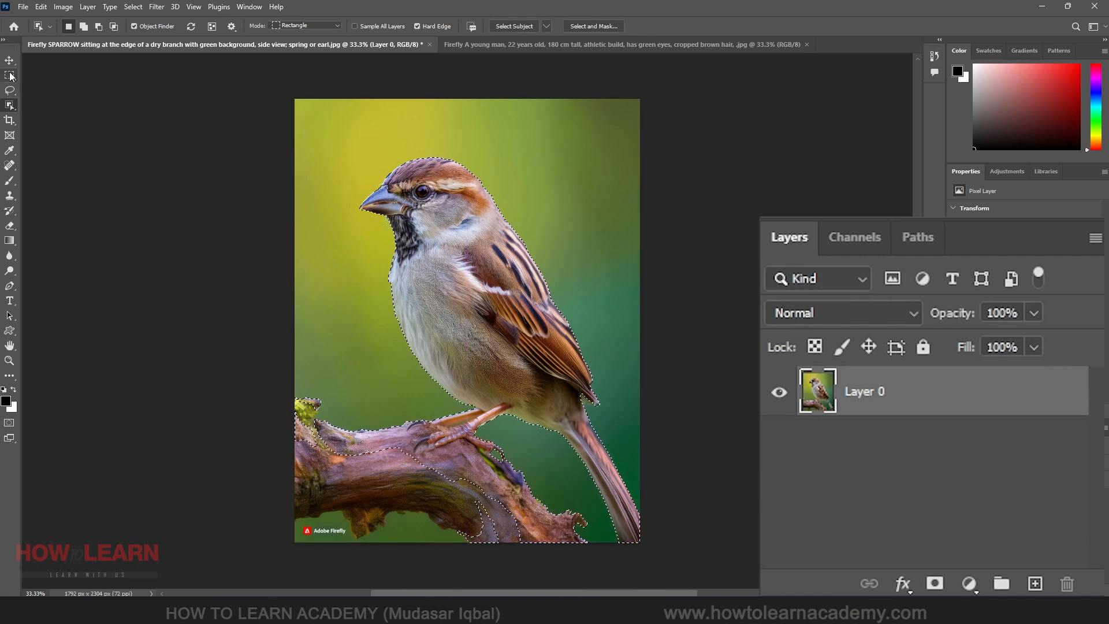
# Turn the active sparrow selection into a layer mask and undo it
pyautogui.press('m')
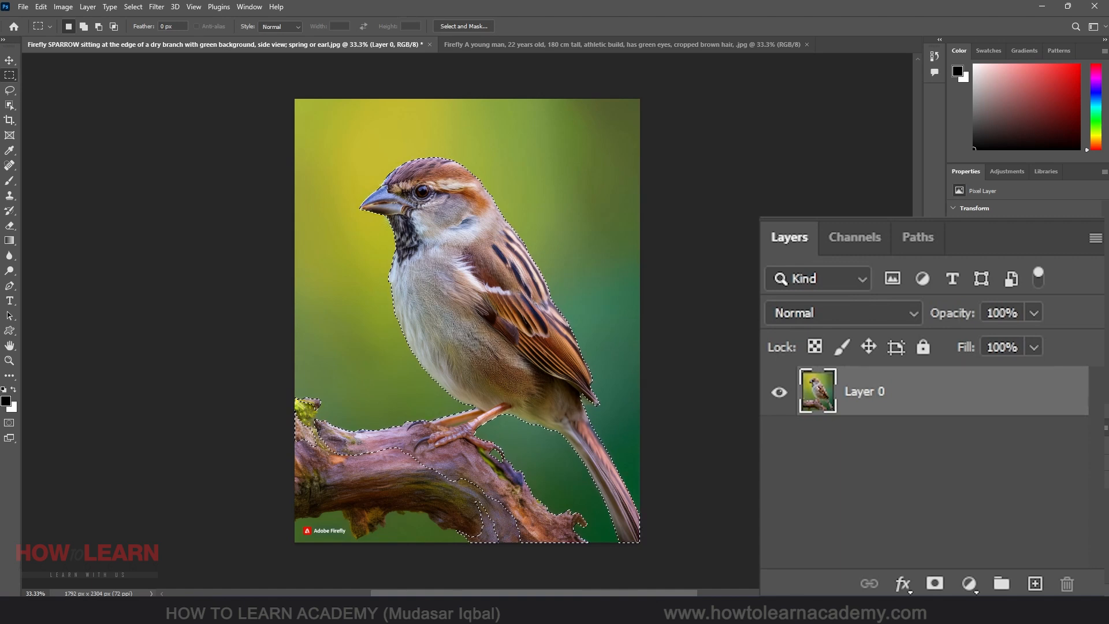
pyautogui.click(935, 585)
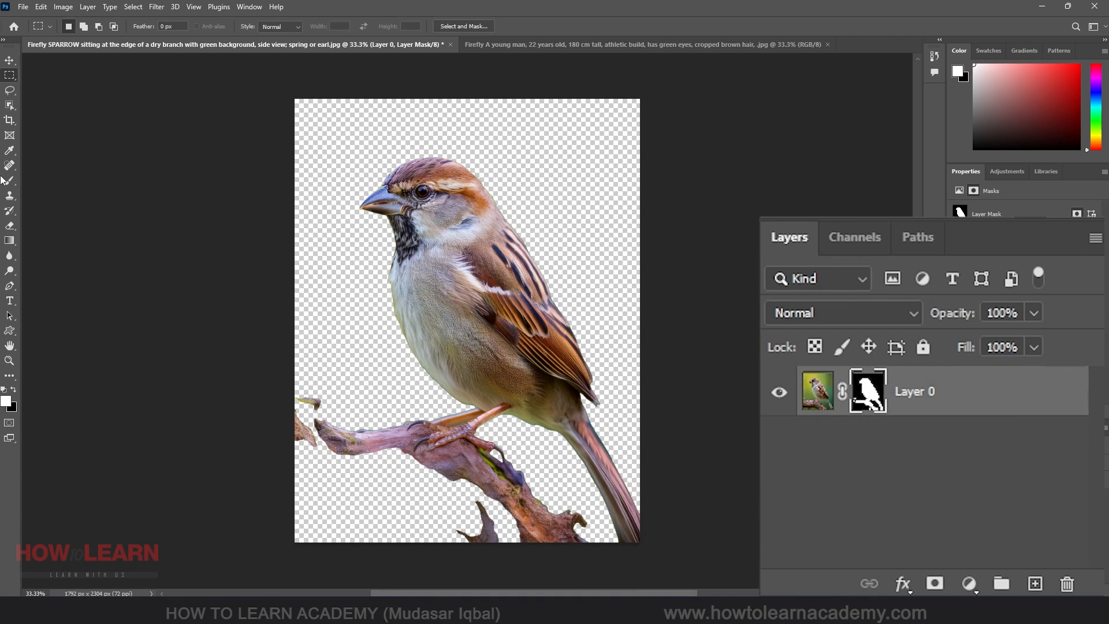
pyautogui.hotkey('ctrl', 'z')
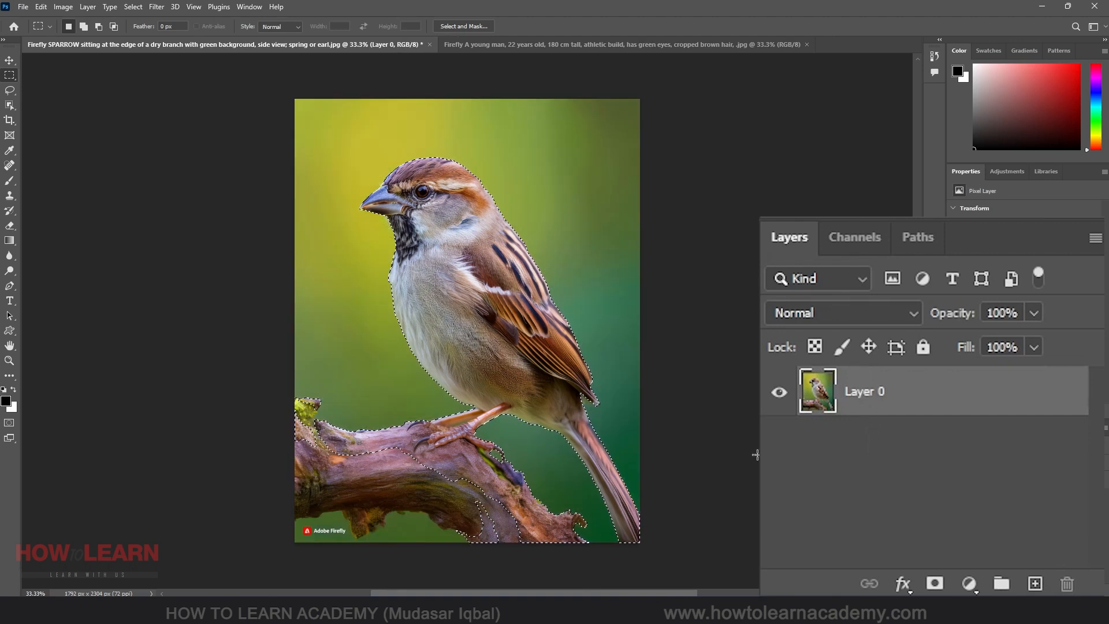
# Copy the selected sparrow to a new layer, view it with Layer 0 hidden, delete the copy and show Layer 0 again
pyautogui.hotkey('ctrl', 'j')
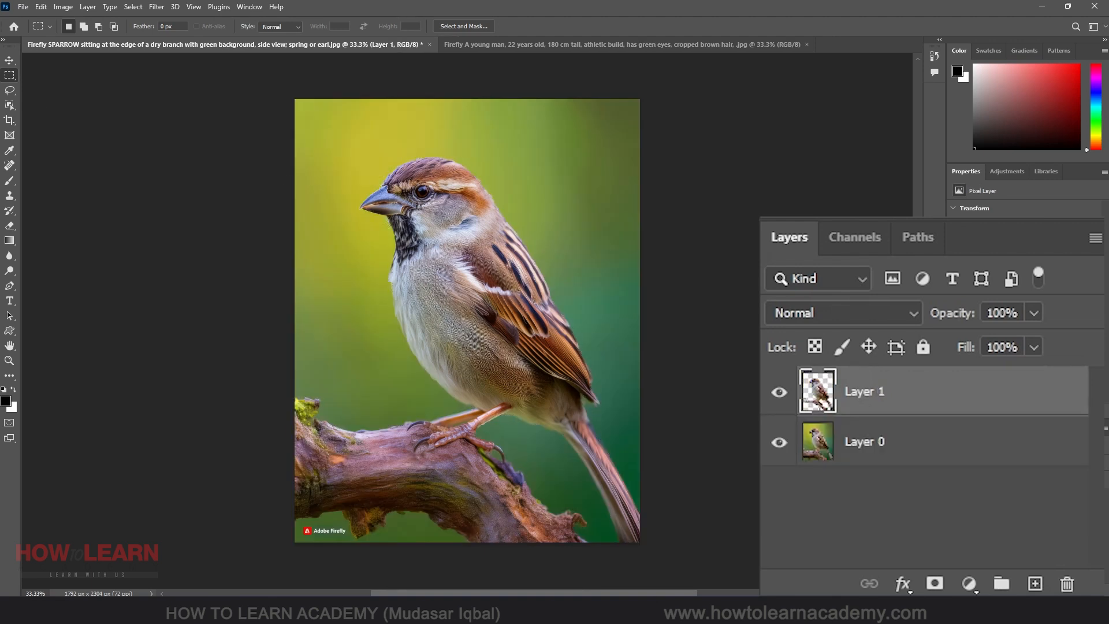
pyautogui.click(780, 442)
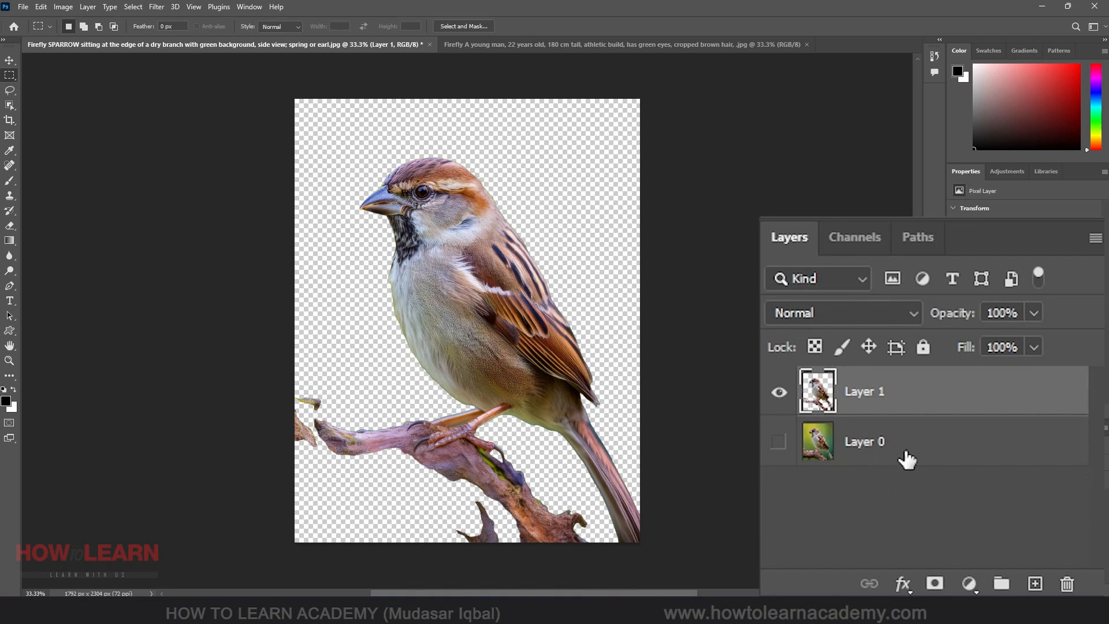
pyautogui.click(909, 460)
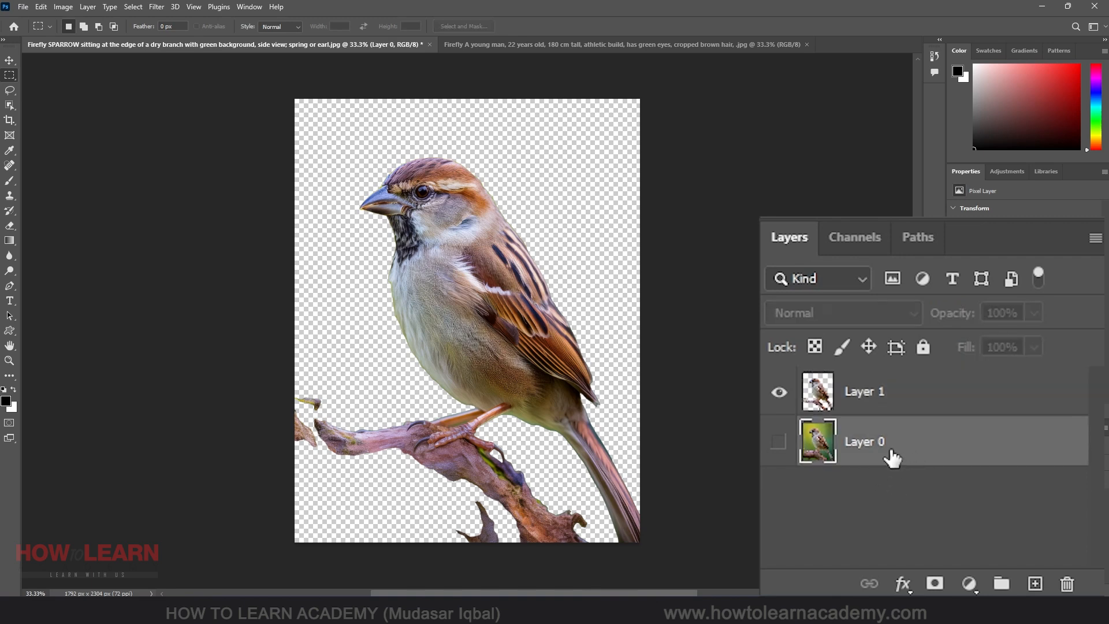
pyautogui.moveTo(916, 396); pyautogui.dragTo(1066, 581)
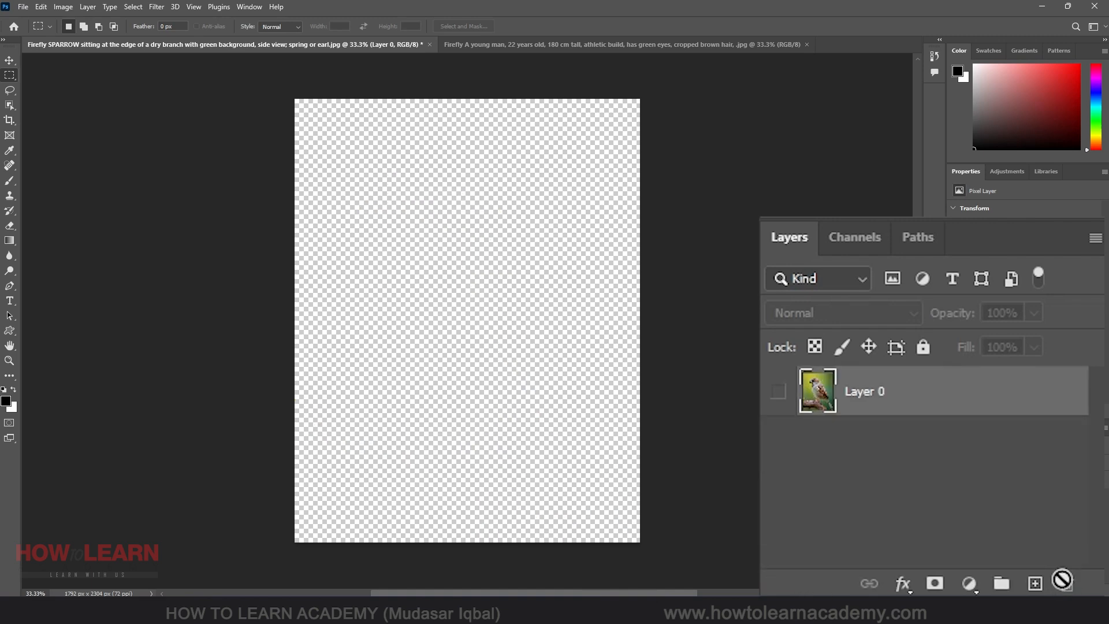
pyautogui.click(779, 393)
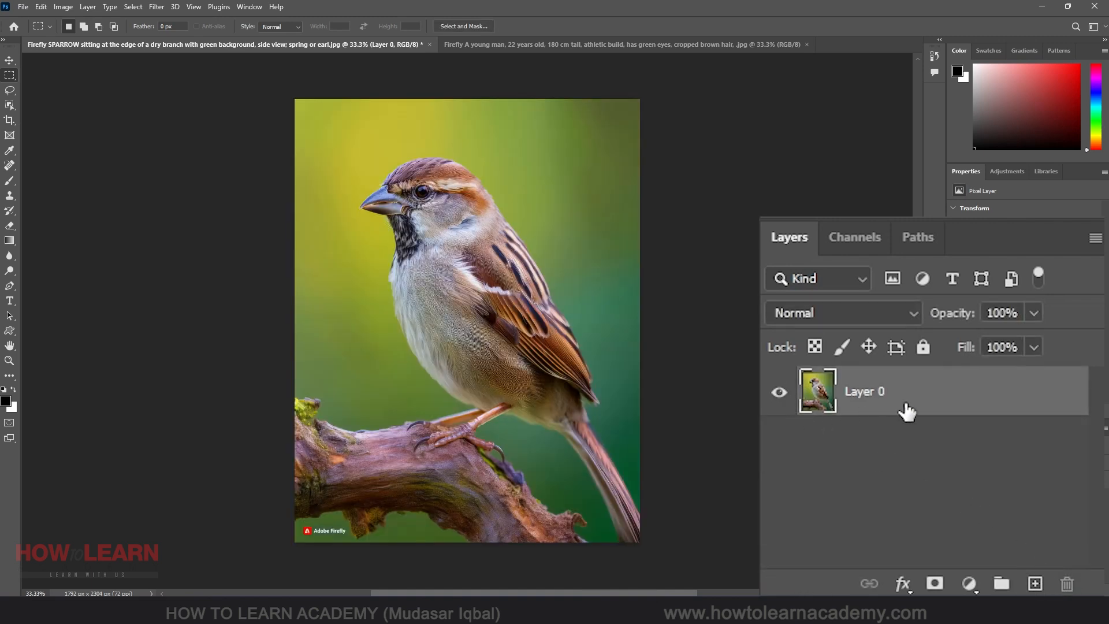
# Undo the layer copy, visibility and deletion changes back to the active sparrow selection on Layer 0
pyautogui.hotkey('ctrl', 'z')
pyautogui.hotkey('ctrl', 'z')
pyautogui.hotkey('ctrl', 'z')
pyautogui.hotkey('ctrl', 'z')
pyautogui.moveTo(907, 412); pyautogui.dragTo(999, 412)
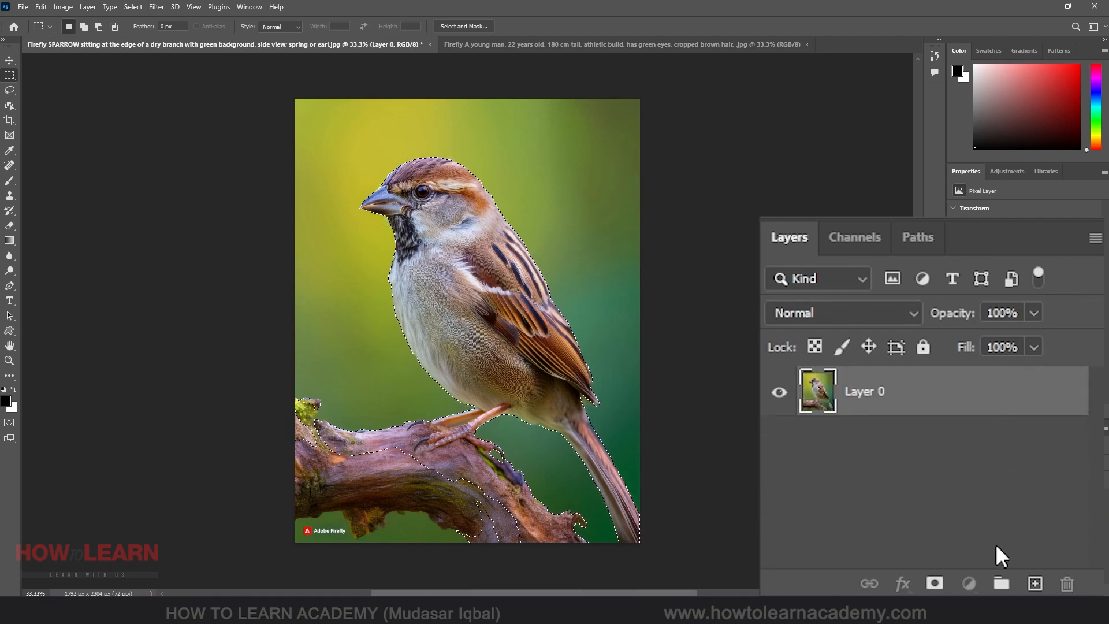
# Mask Layer 0 with the active sparrow selection and switch to the Brush tool at a size of 241 px
pyautogui.click(935, 583)
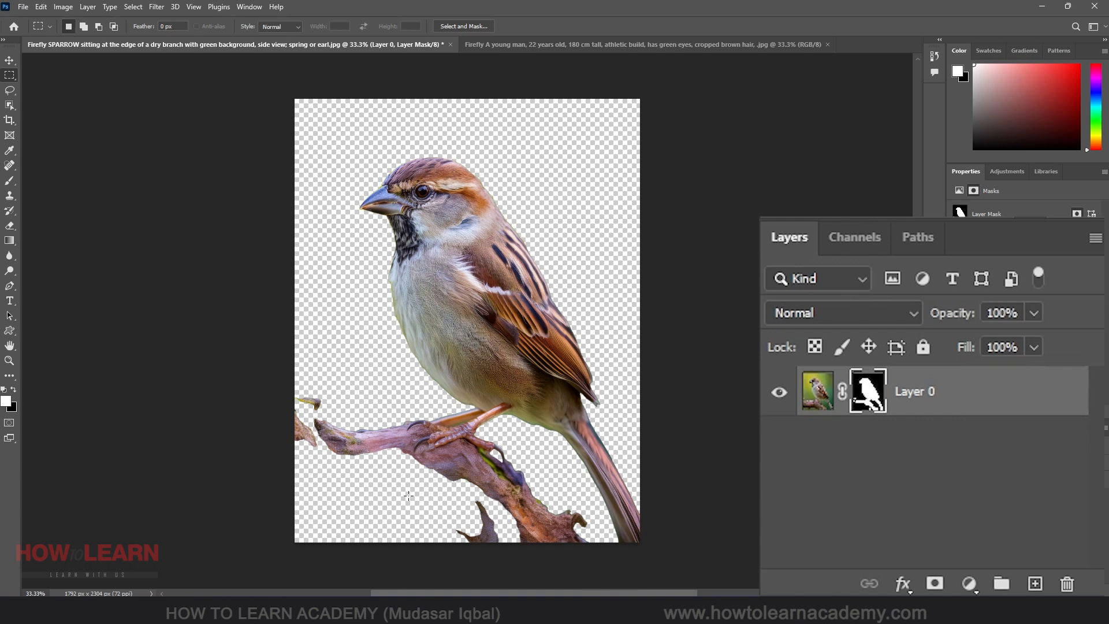
pyautogui.press('b')
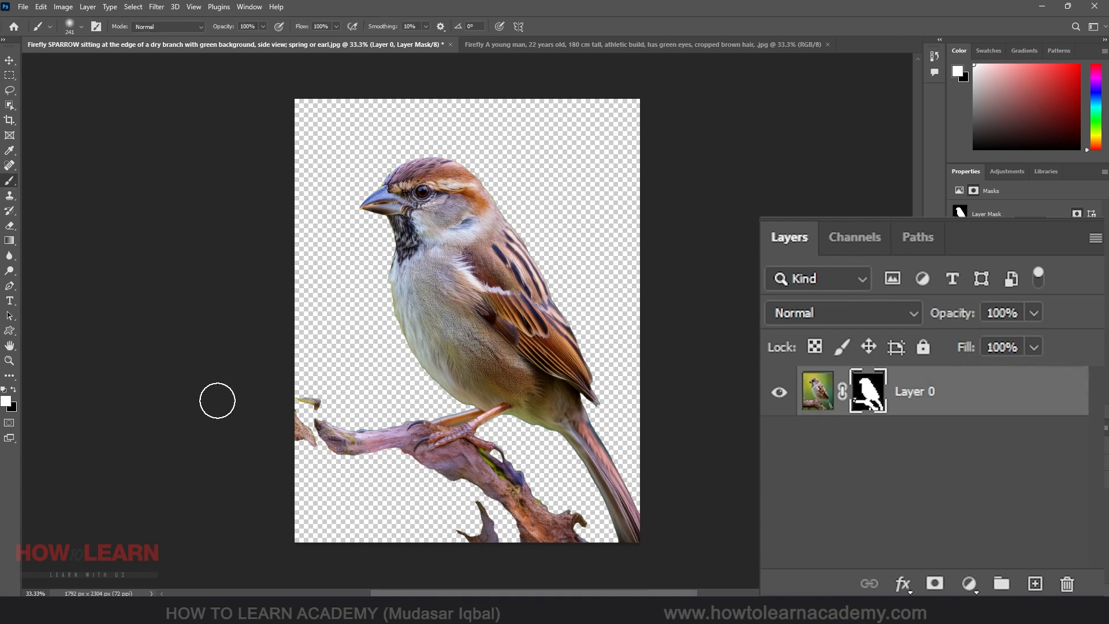
# Paint white on the layer mask to reveal the branch beneath the sparrow's feet
pyautogui.moveTo(501, 530)
pyautogui.mouseDown()
pyautogui.moveTo(482, 502)
pyautogui.moveTo(500, 507)
pyautogui.moveTo(450, 470)
pyautogui.moveTo(456, 477)
pyautogui.moveTo(406, 455)
pyautogui.moveTo(414, 458)
pyautogui.moveTo(295, 442)
pyautogui.moveTo(355, 467)
pyautogui.moveTo(344, 470)
pyautogui.moveTo(407, 470)
pyautogui.mouseUp()
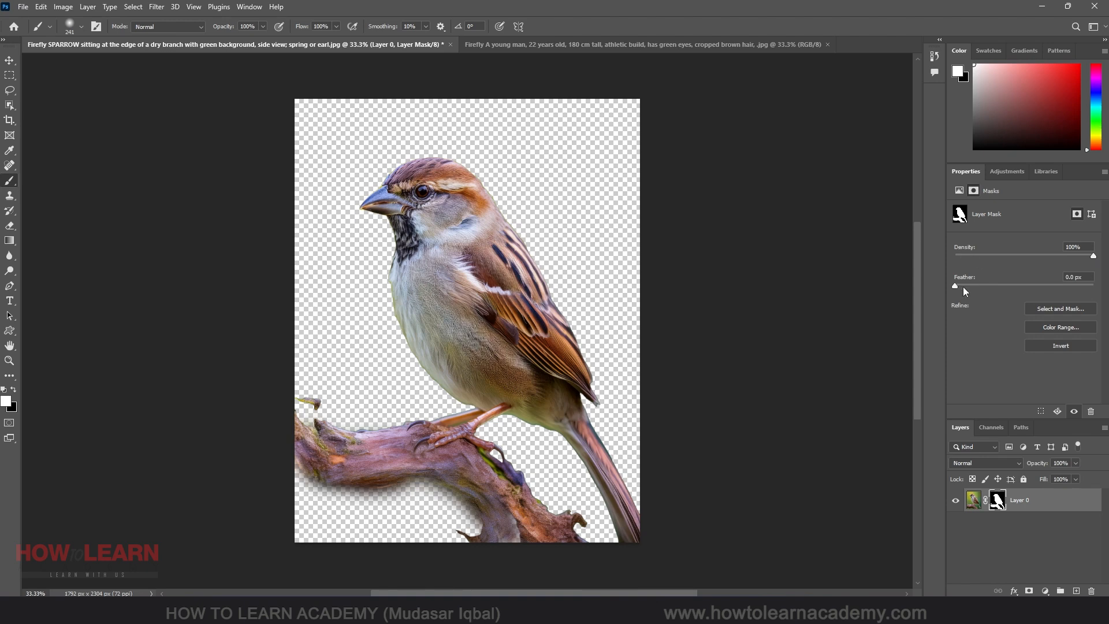
# Try a 37.8 px feather on the layer mask and reset the feather to 0 px
pyautogui.scroll(4, 555, 260)
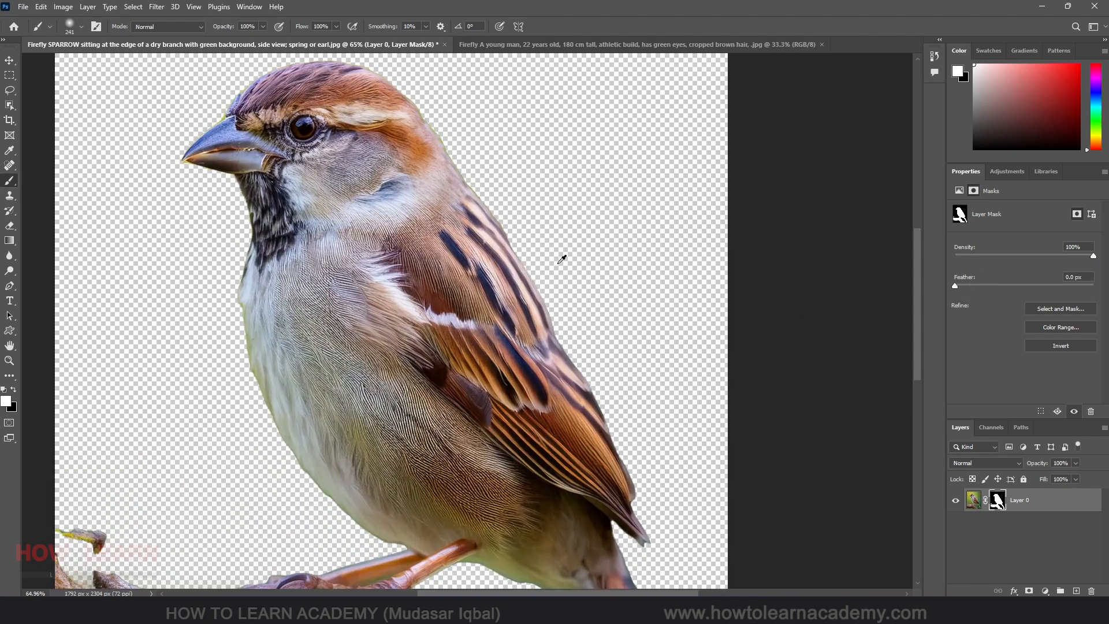
pyautogui.moveTo(955, 286); pyautogui.dragTo(1024, 287)
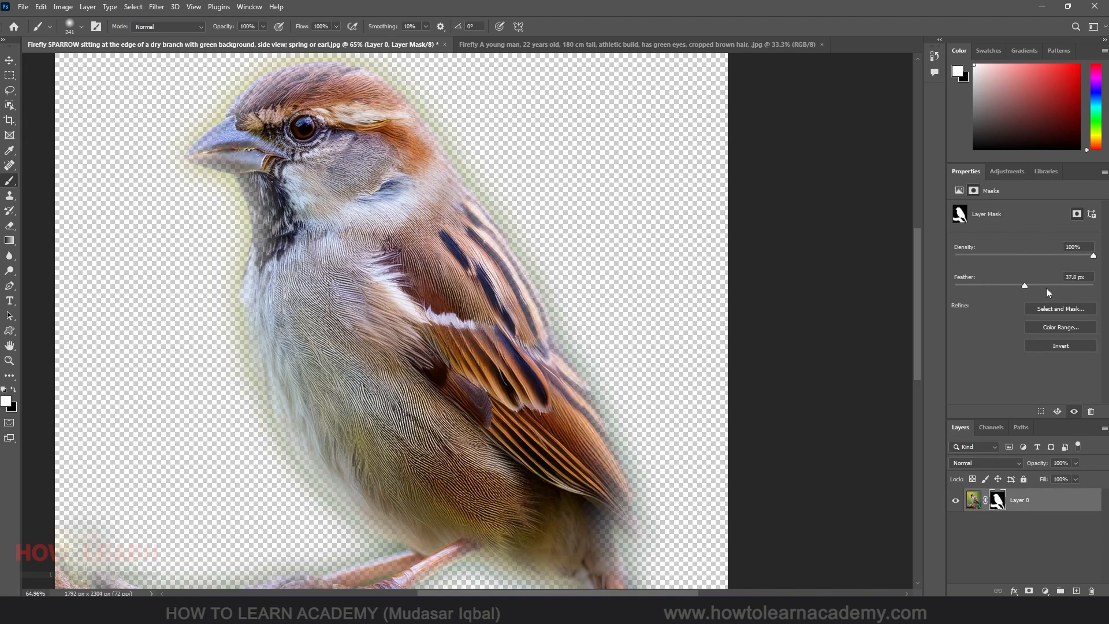
pyautogui.moveTo(1024, 286); pyautogui.dragTo(909, 284)
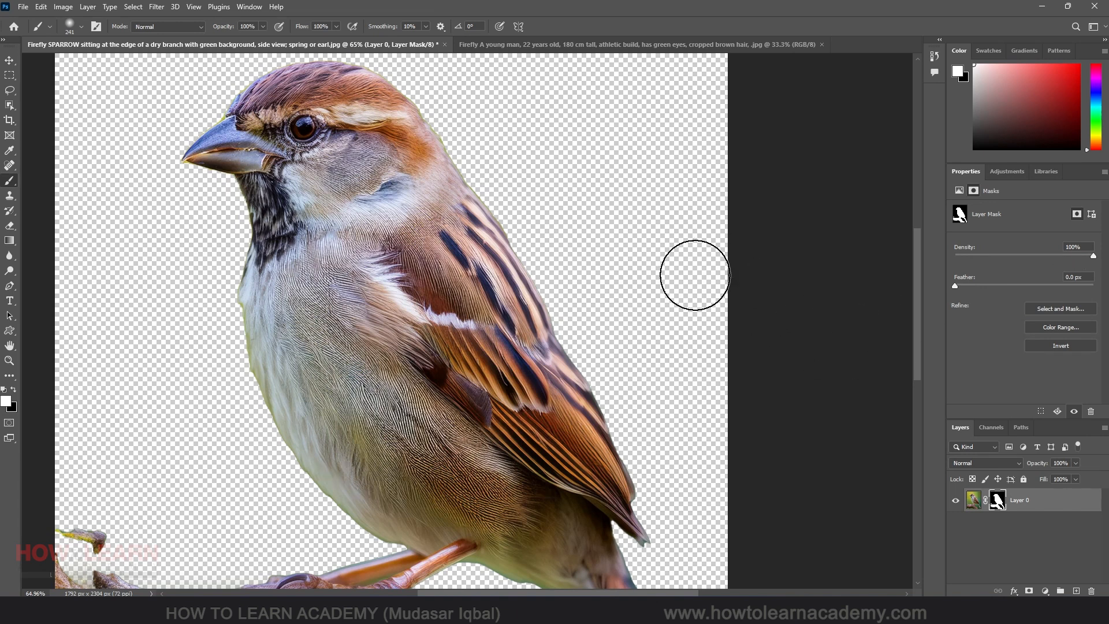
# Compare layer mask densities of 50% and 18% around the branch and set the density to 39%
pyautogui.moveTo(1092, 256); pyautogui.dragTo(1025, 255)
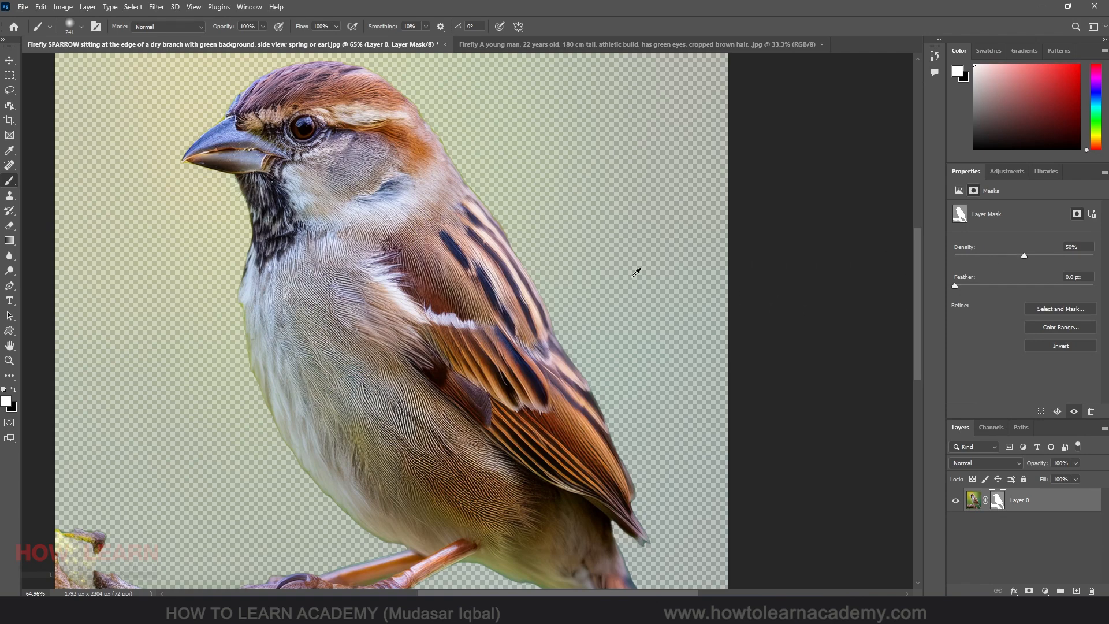
pyautogui.scroll(-6, 634, 275)
pyautogui.scroll(6, 461, 524)
pyautogui.scroll(2, 443, 522)
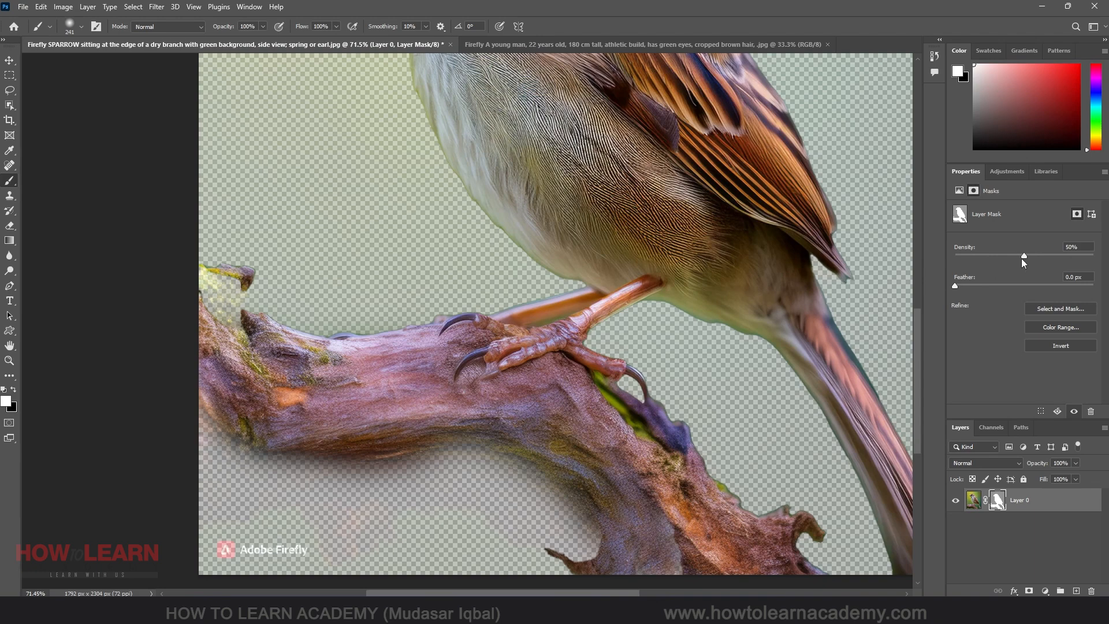
pyautogui.moveTo(1007, 257); pyautogui.dragTo(979, 255)
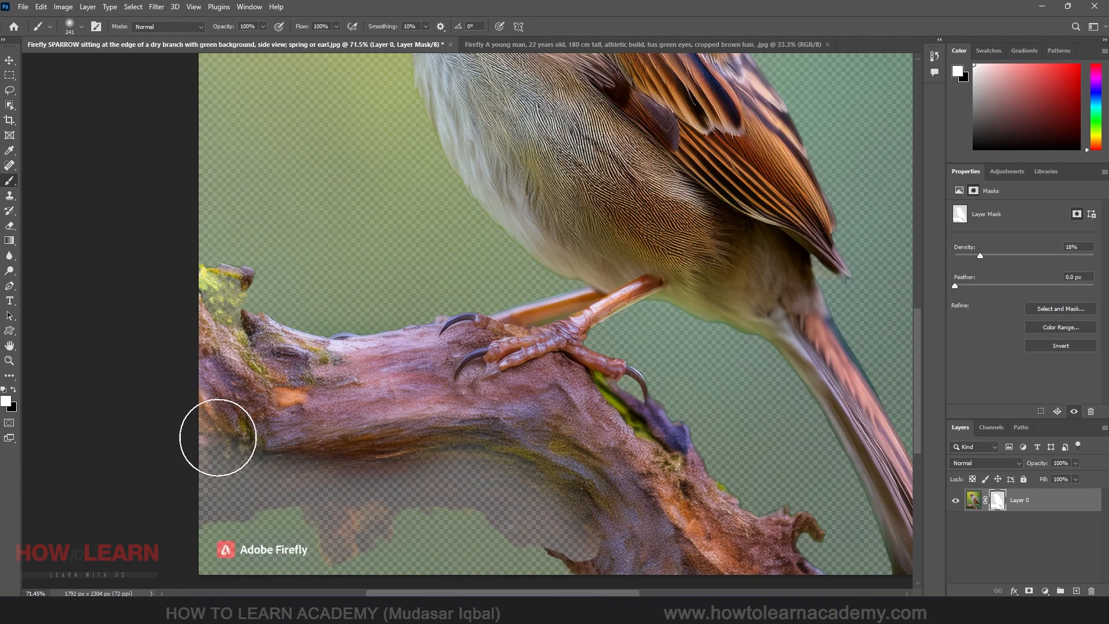
pyautogui.scroll(2, 494, 532)
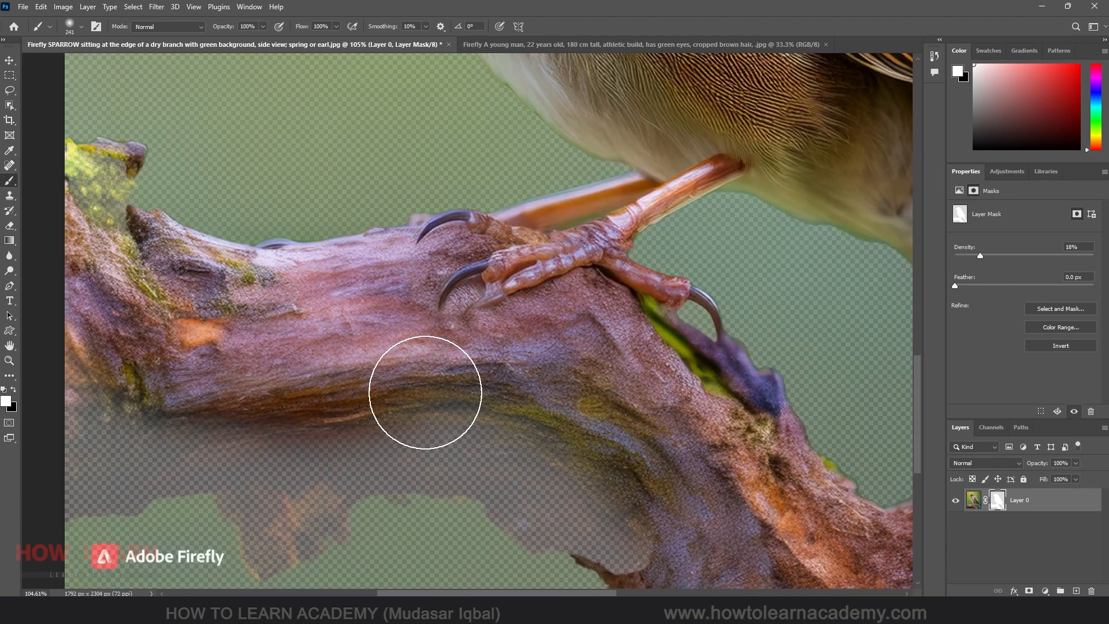
pyautogui.moveTo(984, 256)
pyautogui.mouseDown()
pyautogui.moveTo(1045, 266)
pyautogui.moveTo(1010, 259)
pyautogui.mouseUp()
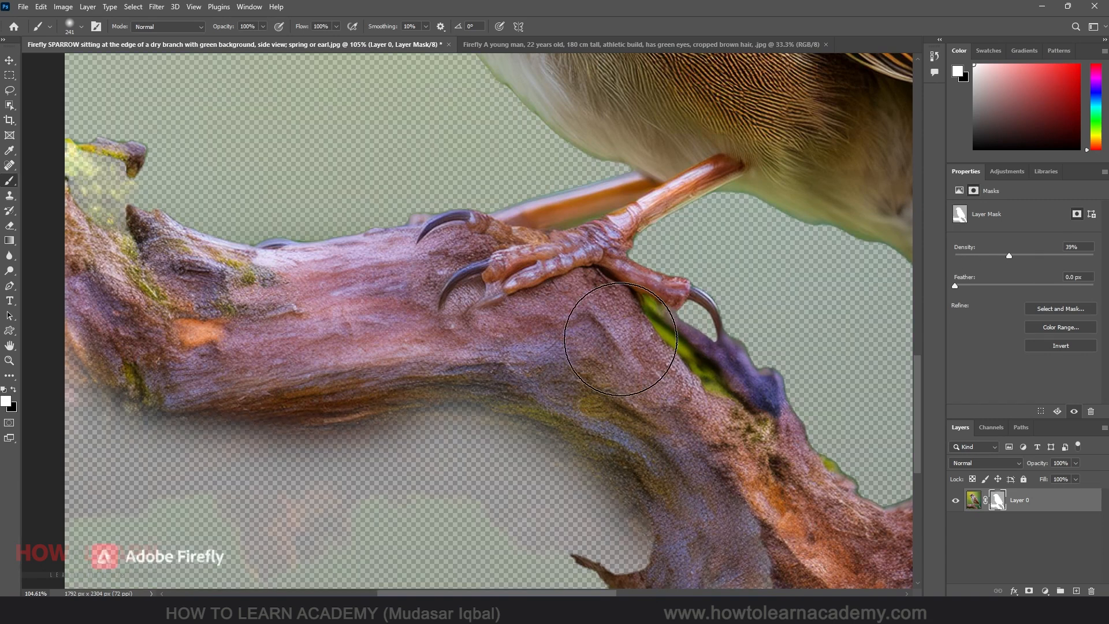
# Reduce the brush to 163 px and paint white on the mask to restore the lower edge of the branch
pyautogui.keyDown('alt'); pyautogui.rightClick(502, 394); pyautogui.keyUp('alt')
pyautogui.moveTo(622, 501)
pyautogui.mouseDown()
pyautogui.moveTo(547, 451)
pyautogui.moveTo(364, 392)
pyautogui.moveTo(230, 375)
pyautogui.moveTo(218, 391)
pyautogui.moveTo(133, 404)
pyautogui.moveTo(94, 374)
pyautogui.moveTo(78, 379)
pyautogui.moveTo(87, 472)
pyautogui.moveTo(179, 413)
pyautogui.moveTo(425, 408)
pyautogui.moveTo(390, 445)
pyautogui.moveTo(172, 441)
pyautogui.moveTo(398, 404)
pyautogui.moveTo(445, 434)
pyautogui.moveTo(424, 449)
pyautogui.moveTo(436, 433)
pyautogui.moveTo(285, 456)
pyautogui.moveTo(280, 483)
pyautogui.moveTo(298, 520)
pyautogui.moveTo(320, 475)
pyautogui.mouseUp()
pyautogui.scroll(-5, 347, 450)
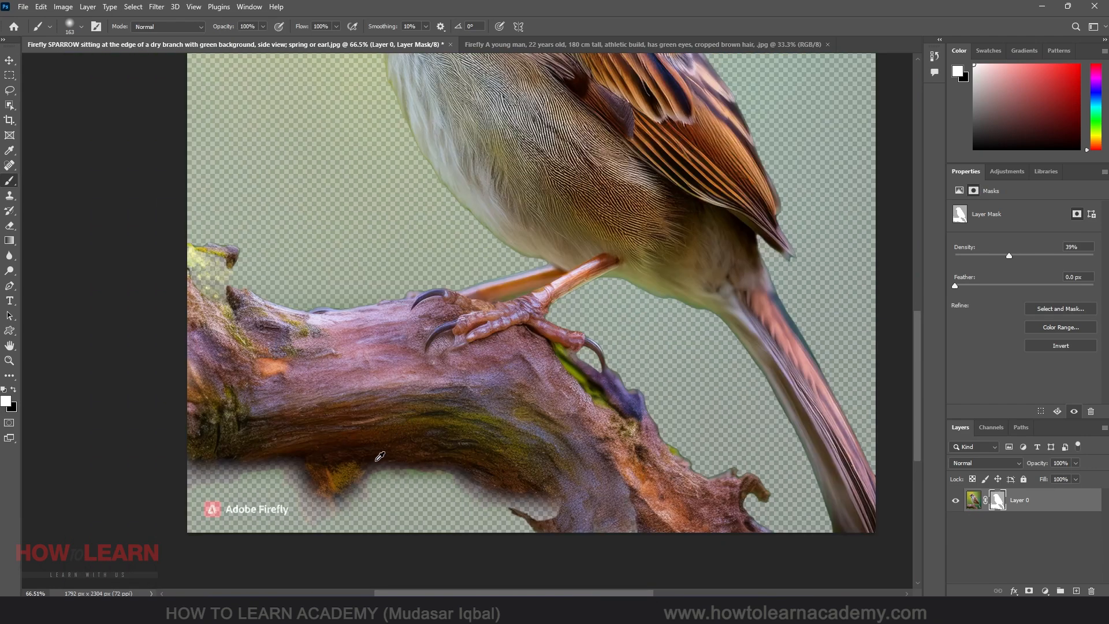
pyautogui.scroll(-2, 379, 422)
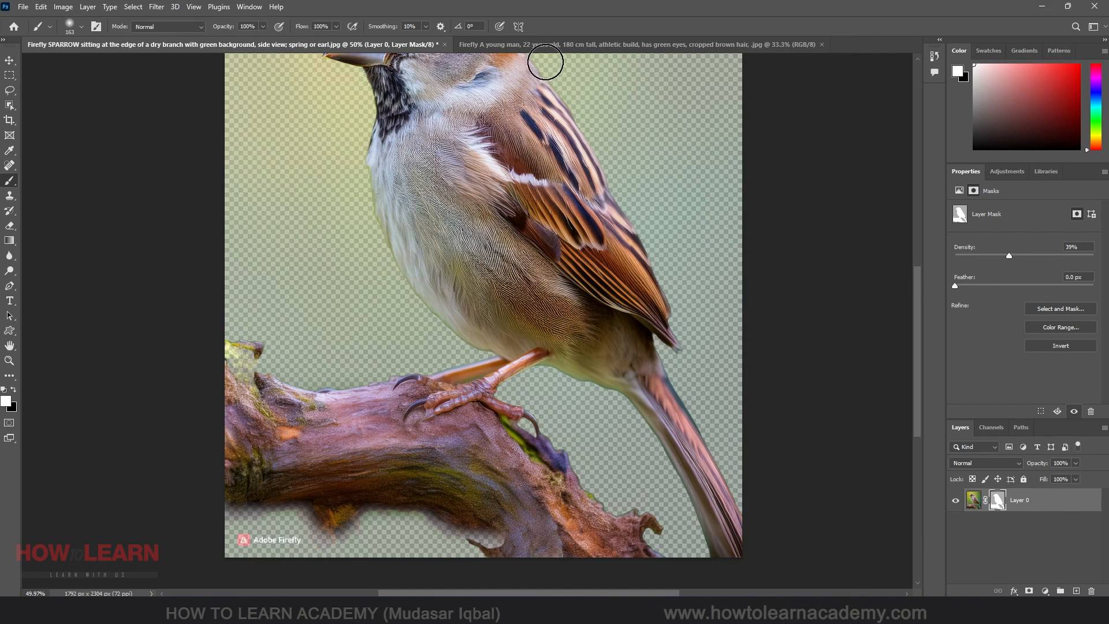
# Switch to the young man image and add the text FASHION on the wall beside him
pyautogui.click(536, 46)
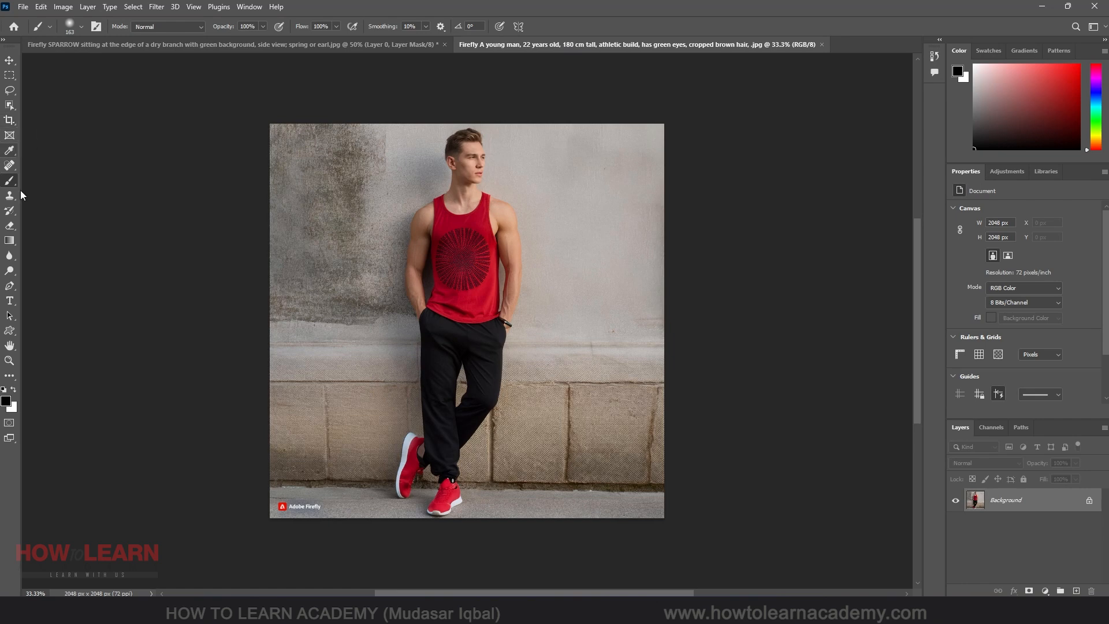
pyautogui.click(9, 61)
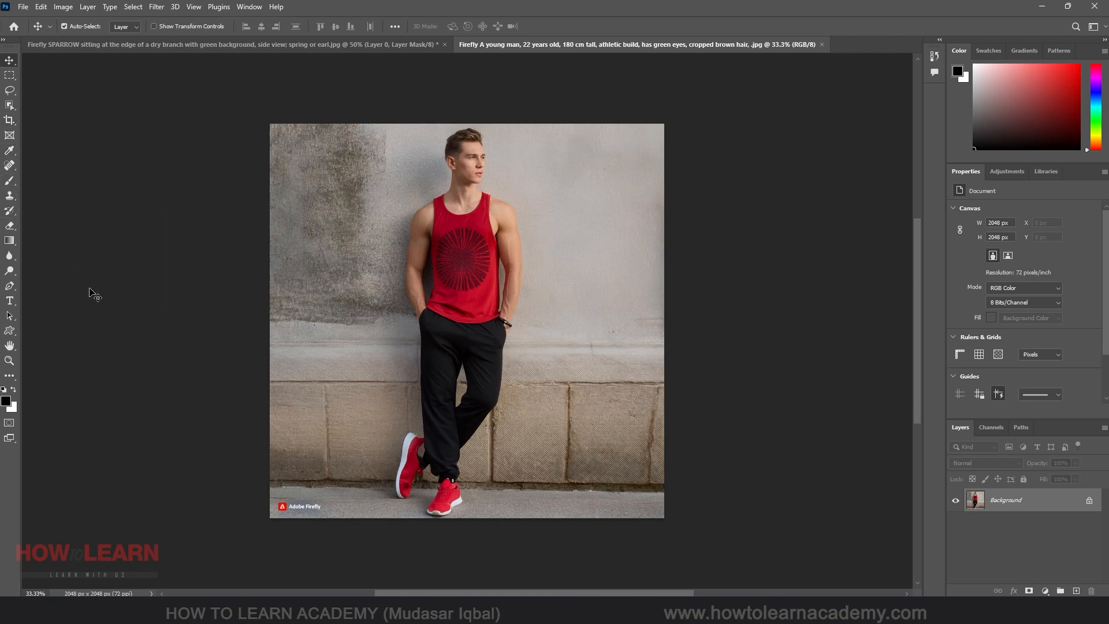
pyautogui.press('t')
pyautogui.click(357, 259)
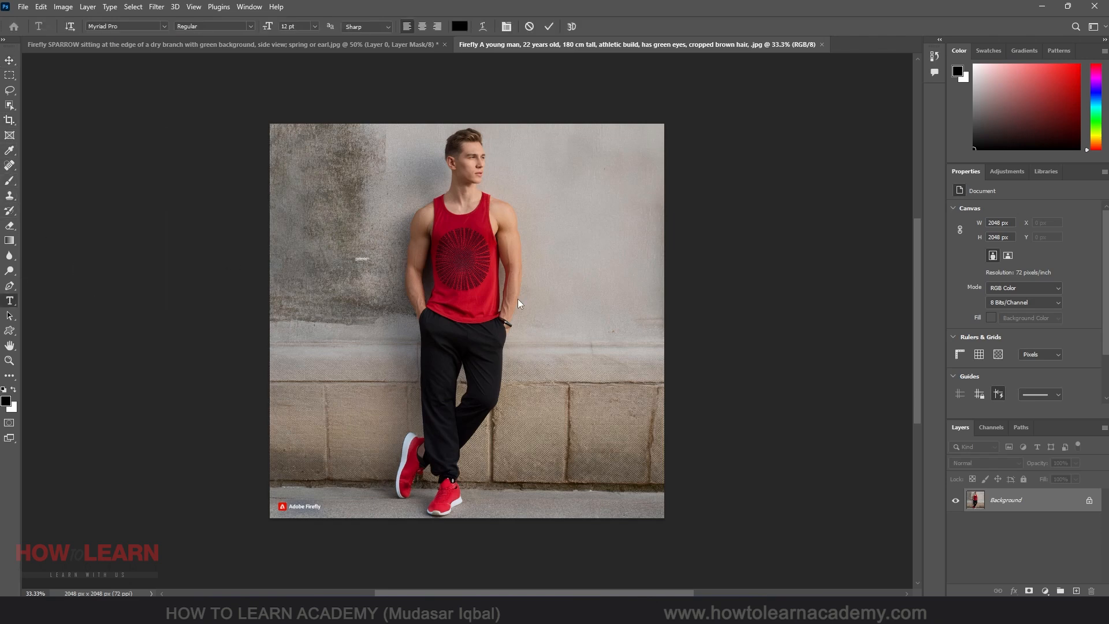
pyautogui.write('FASHION')
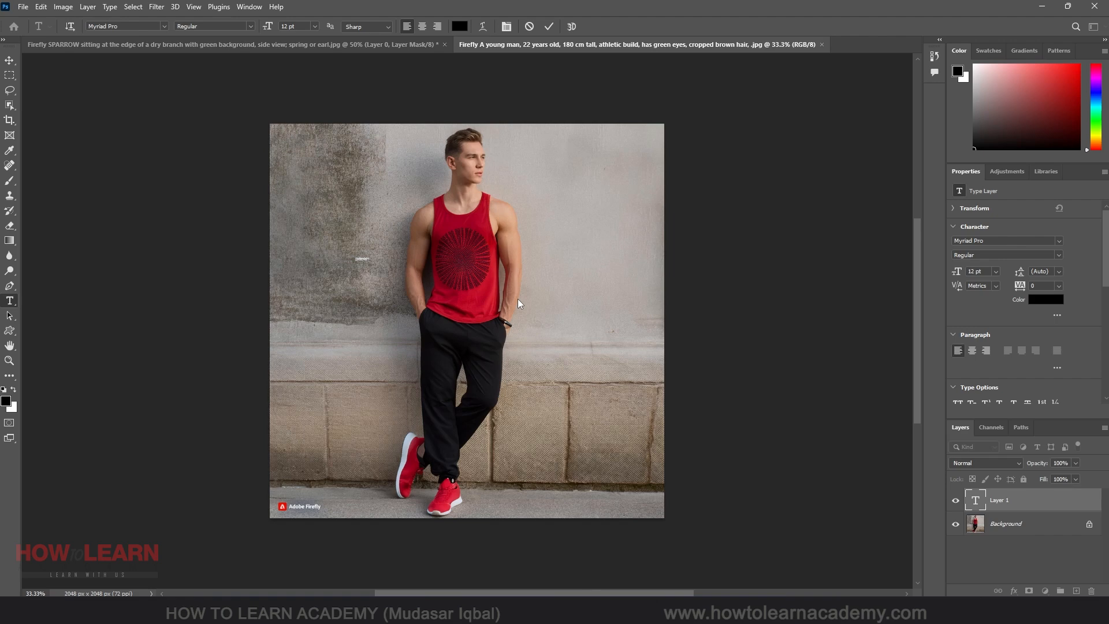
pyautogui.hotkey('ctrl', 'Return')
# Scale the FASHION text up to about 470 pt and place it across the man's torso
pyautogui.press('v')
pyautogui.moveTo(377, 270); pyautogui.dragTo(688, 410)
pyautogui.hotkey('ctrl', 't')
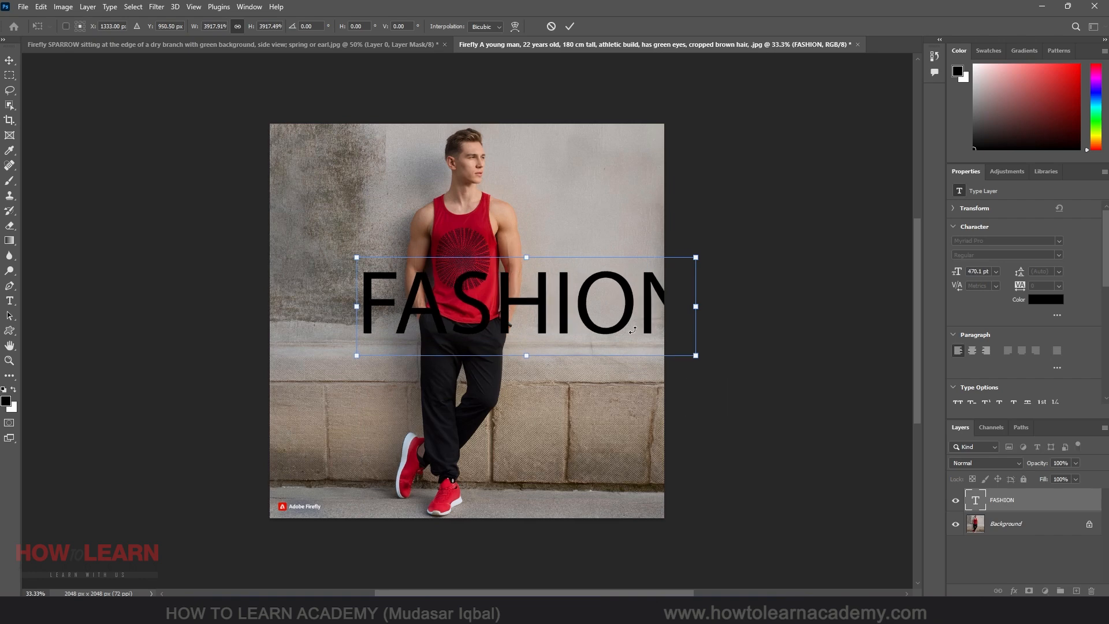
pyautogui.moveTo(644, 315); pyautogui.dragTo(583, 300)
pyautogui.press('Return')
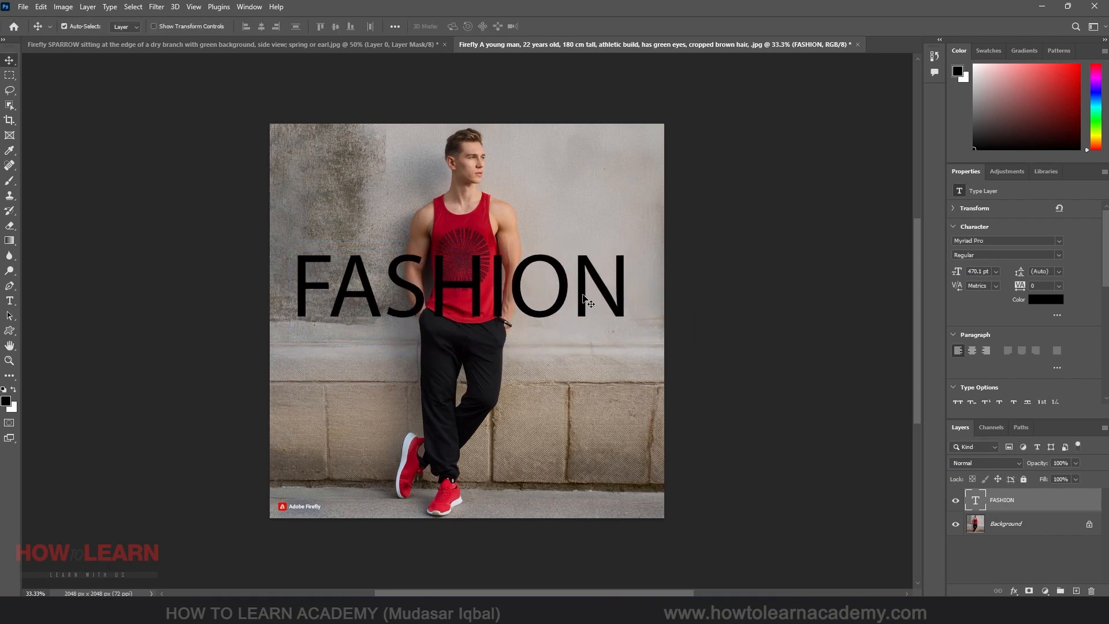
# Change the FASHION text's font to Impact and shift the text to cross the man's torso
pyautogui.doubleClick(583, 294)
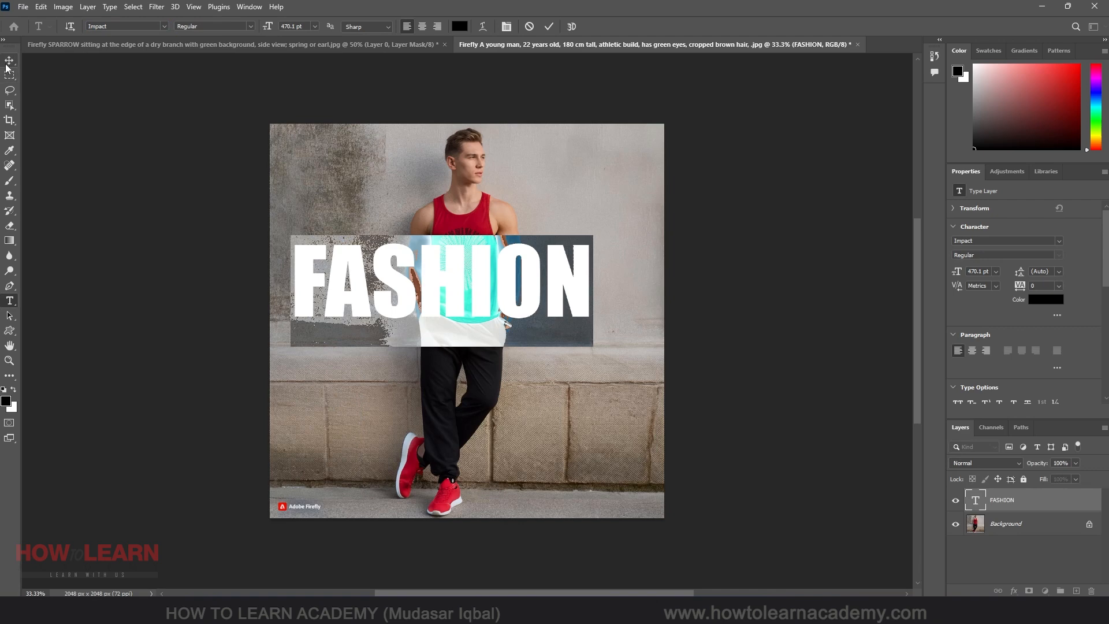
pyautogui.click(9, 60)
pyautogui.moveTo(553, 295); pyautogui.dragTo(624, 304)
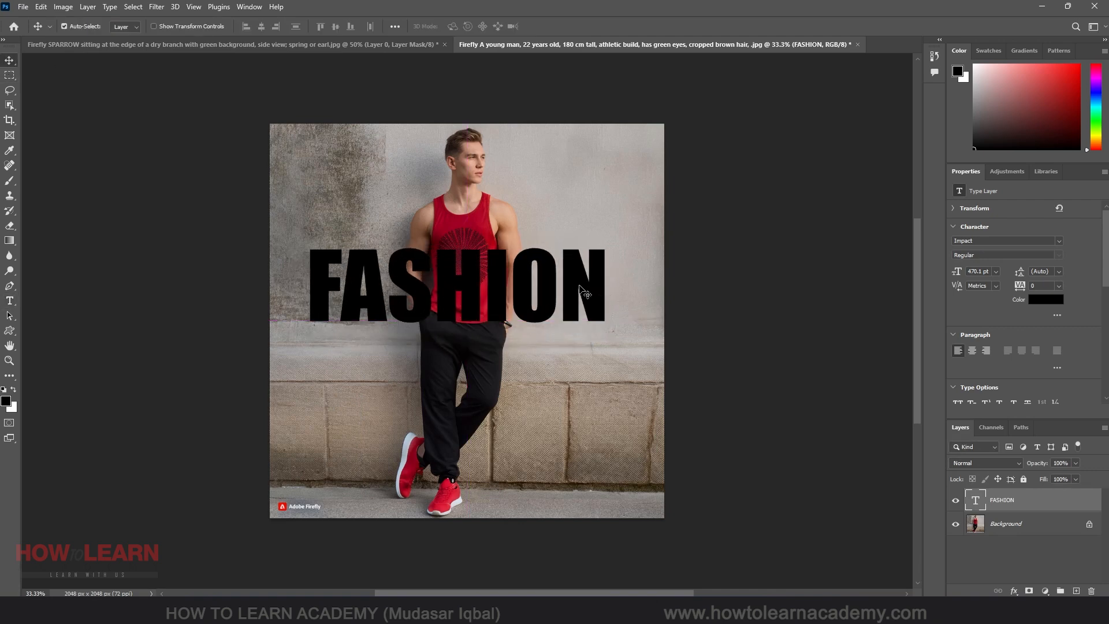
# Enlarge the FASHION text to about 540 pt and centre it across the man
pyautogui.hotkey('ctrl', 't')
pyautogui.moveTo(611, 240); pyautogui.dragTo(653, 223)
pyautogui.moveTo(632, 281)
pyautogui.mouseDown()
pyautogui.moveTo(599, 285)
pyautogui.moveTo(638, 273)
pyautogui.moveTo(621, 301)
pyautogui.mouseUp()
pyautogui.press('Return')
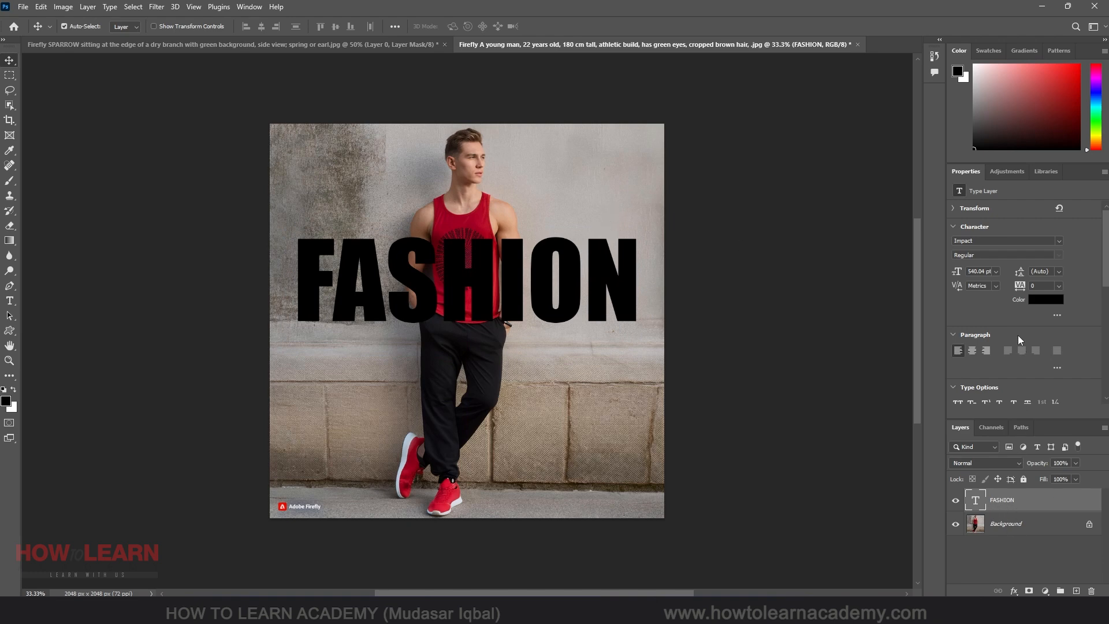
# Recolor the FASHION text dark red with a color sampled from the man's shoe
pyautogui.click(1046, 299)
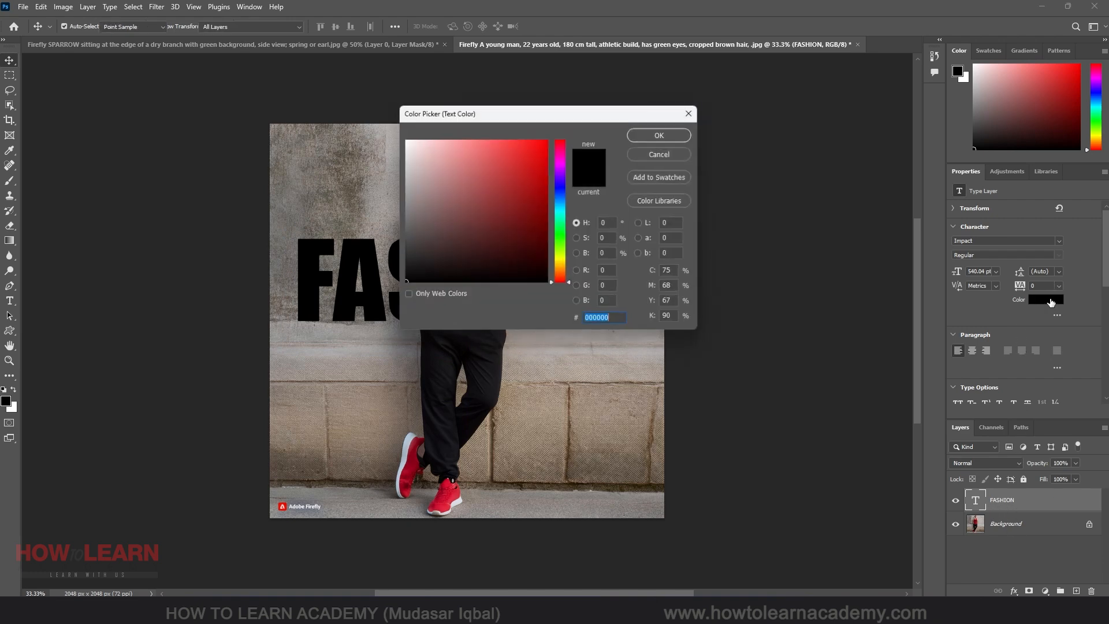
pyautogui.click(412, 465)
pyautogui.click(668, 134)
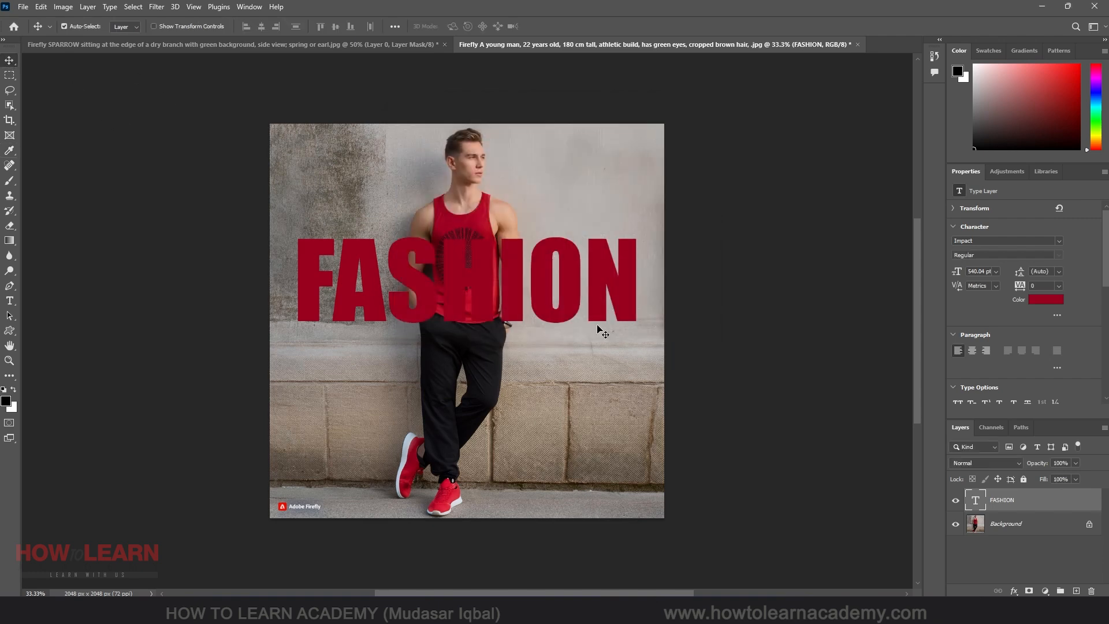
# Set the FASHION layer's blend mode to Overlay
pyautogui.scroll(7, 401, 226)
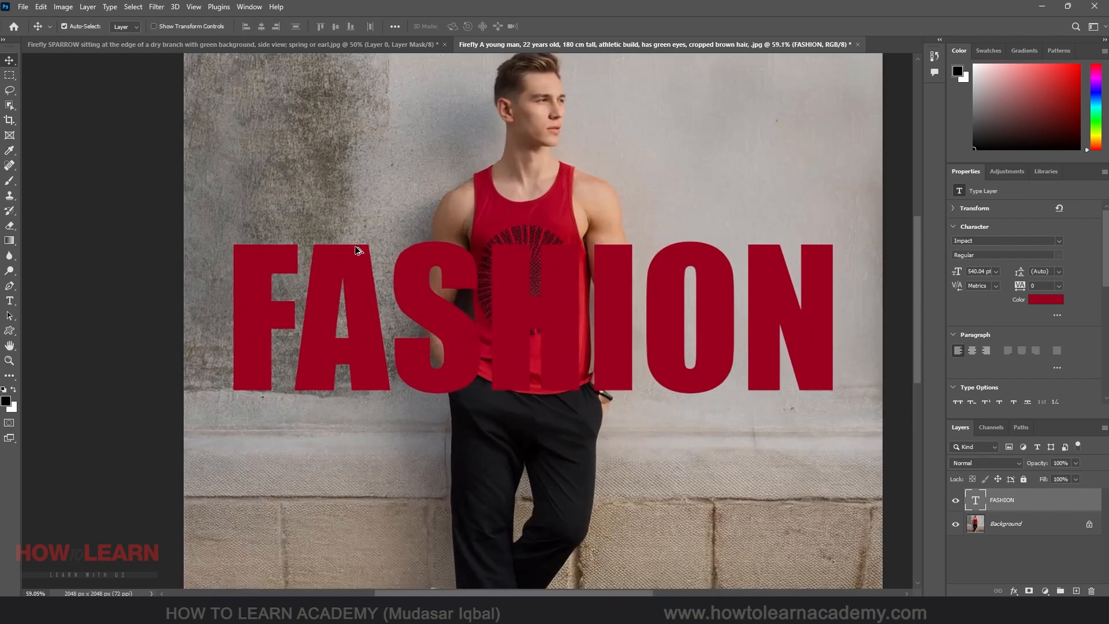
pyautogui.click(993, 462)
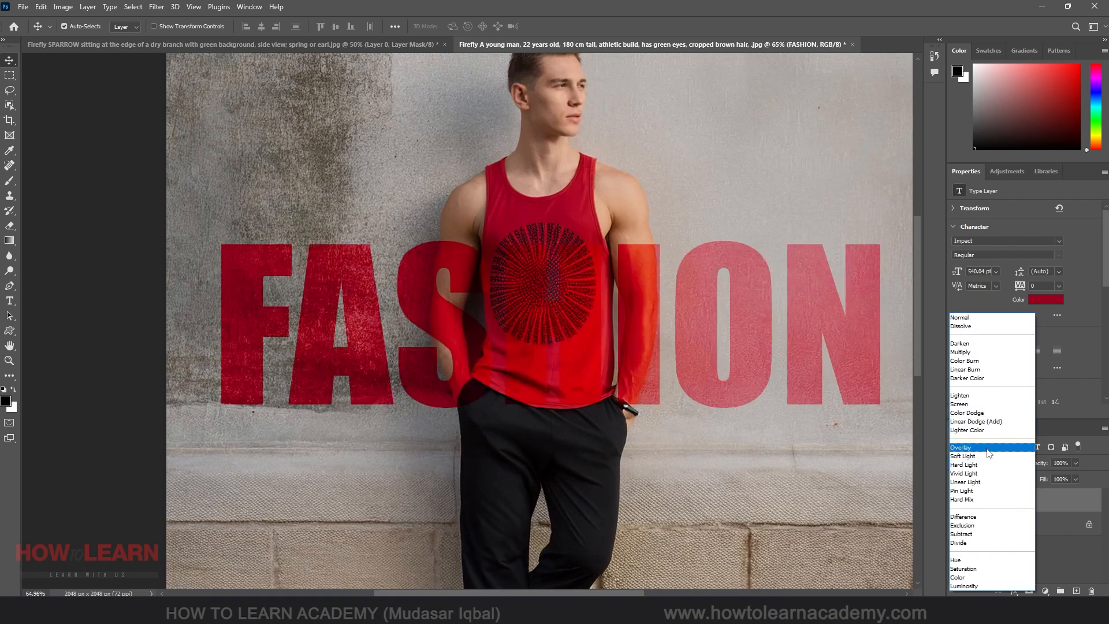
pyautogui.click(989, 454)
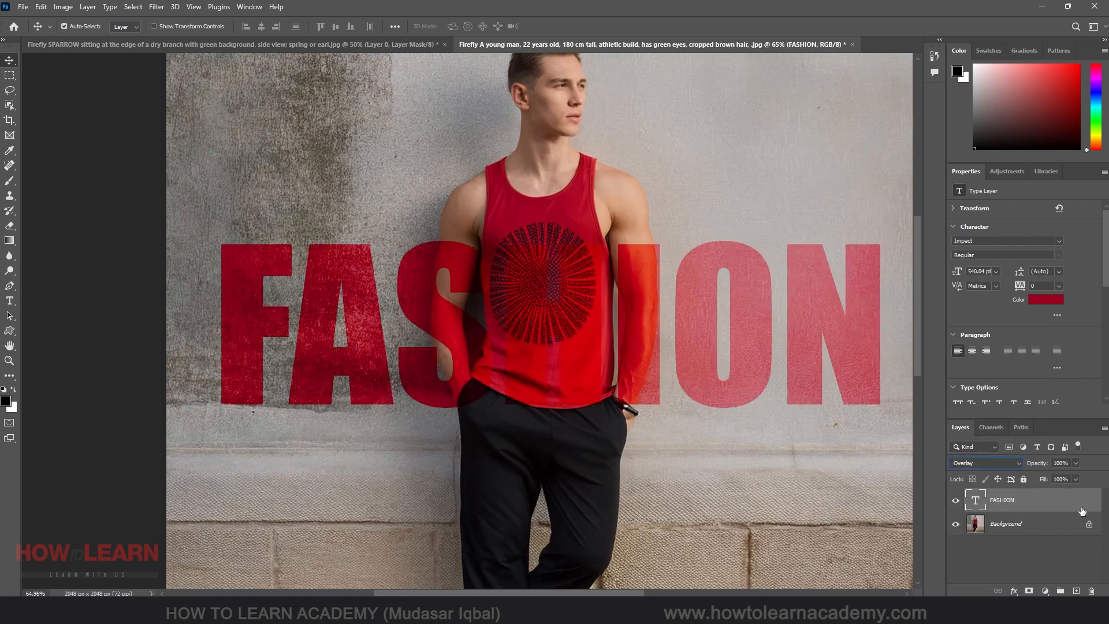
# Split the FASHION layer's Blend If underlying sliders to 0/95 for the shadows and 185/255 for the highlights
pyautogui.doubleClick(1061, 494)
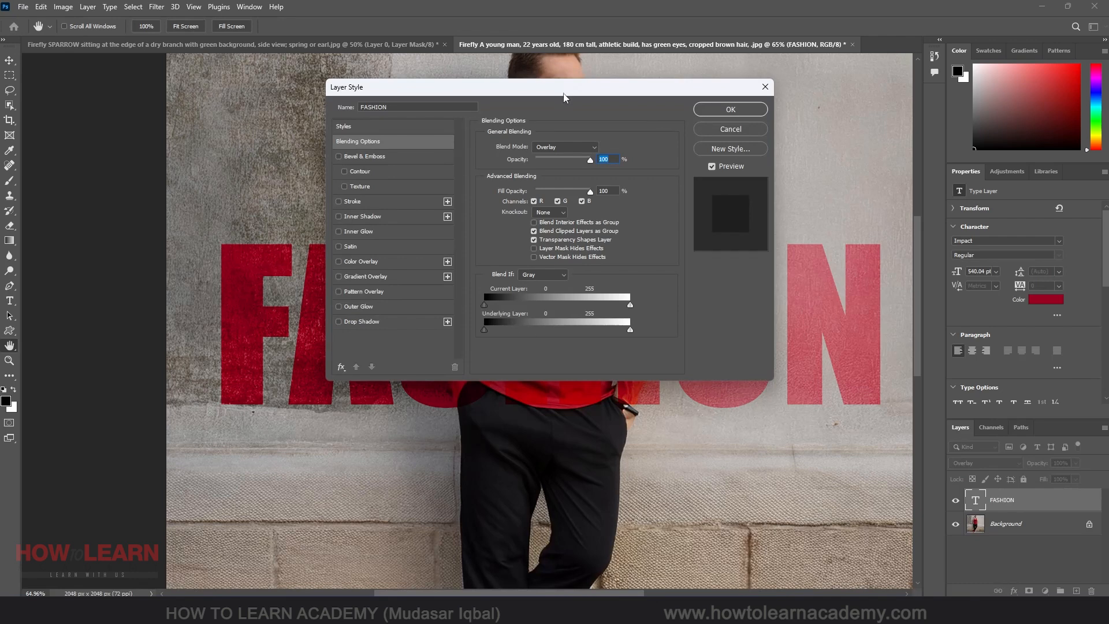
pyautogui.moveTo(564, 98); pyautogui.dragTo(787, 127)
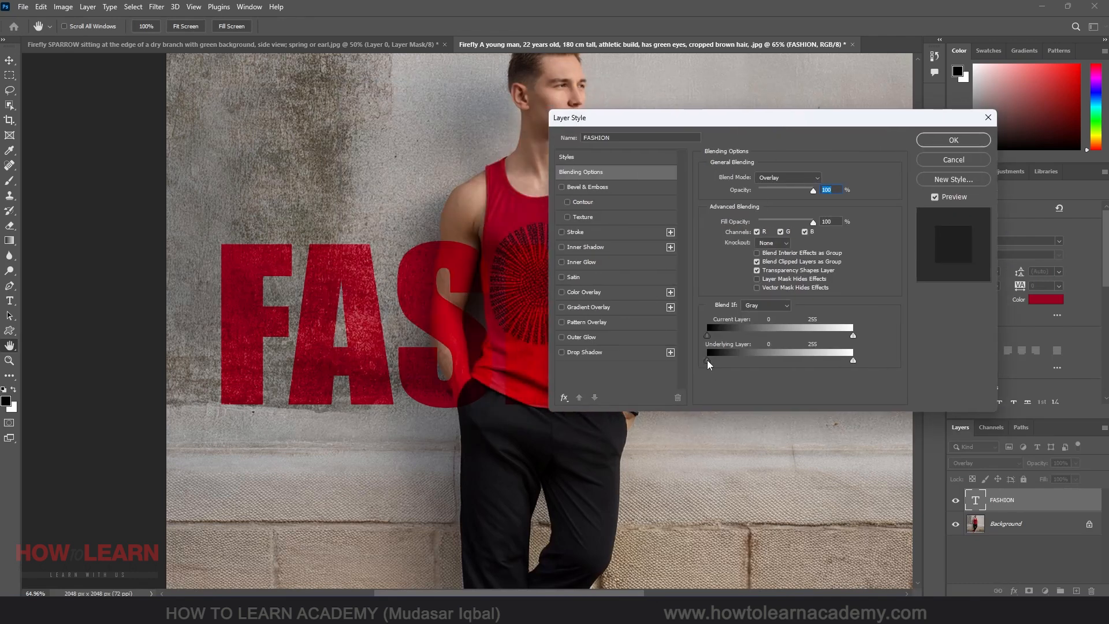
pyautogui.press('alt')
pyautogui.moveTo(718, 366); pyautogui.dragTo(735, 368)
pyautogui.press('alt')
pyautogui.moveTo(733, 361); pyautogui.dragTo(763, 363)
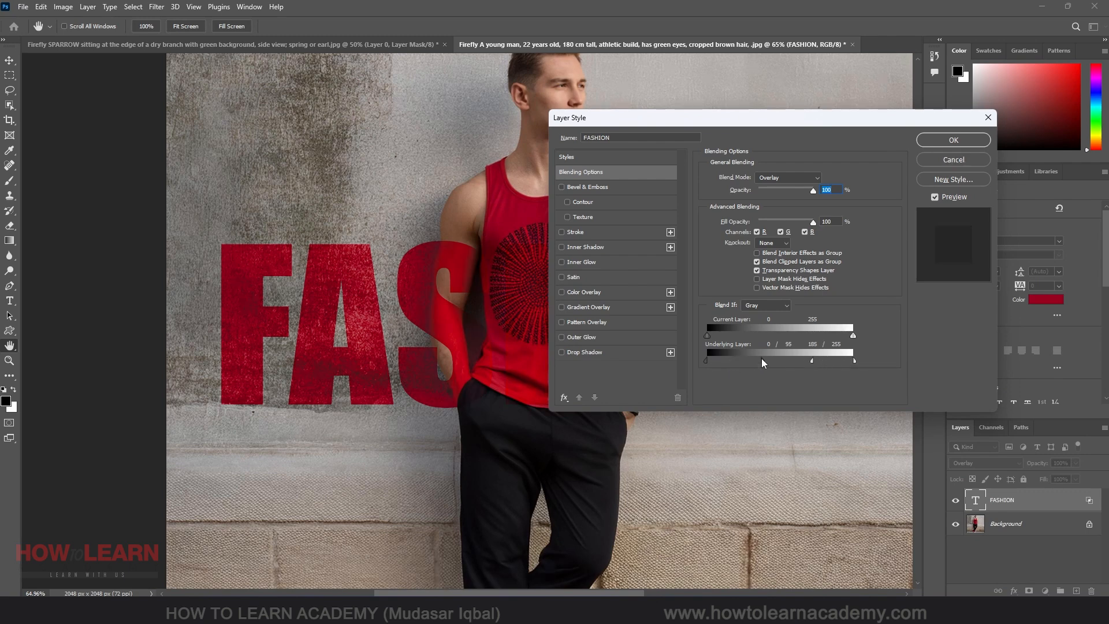
pyautogui.click(952, 144)
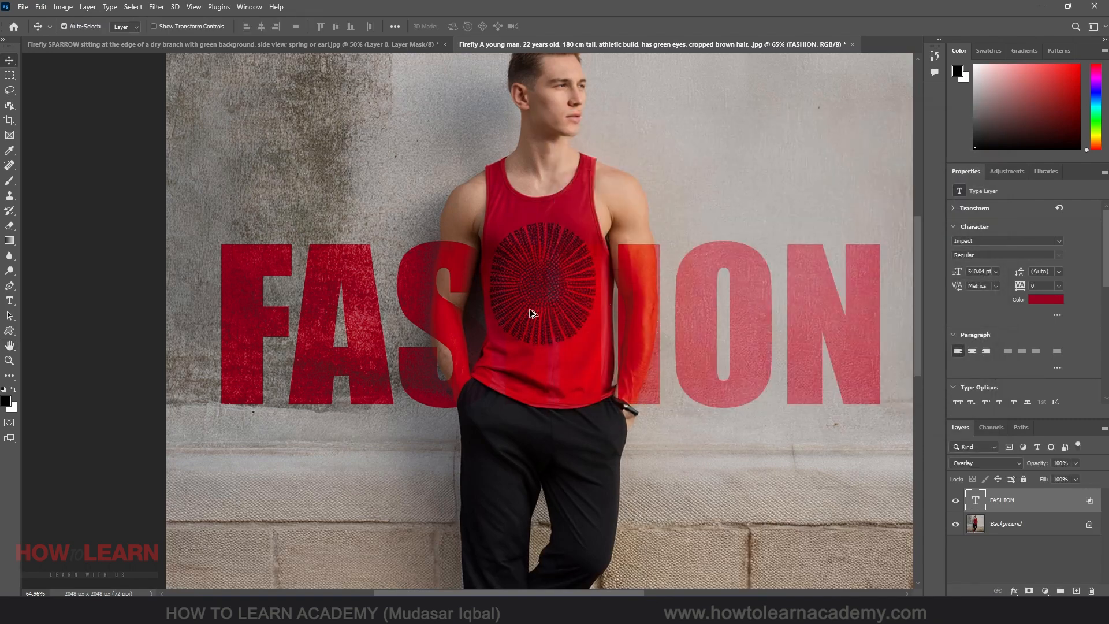
# Unlock the Background layer and select the man on it with the Object Selection tool
pyautogui.scroll(-1, 526, 314)
pyautogui.scroll(3, 528, 312)
pyautogui.scroll(2, 532, 312)
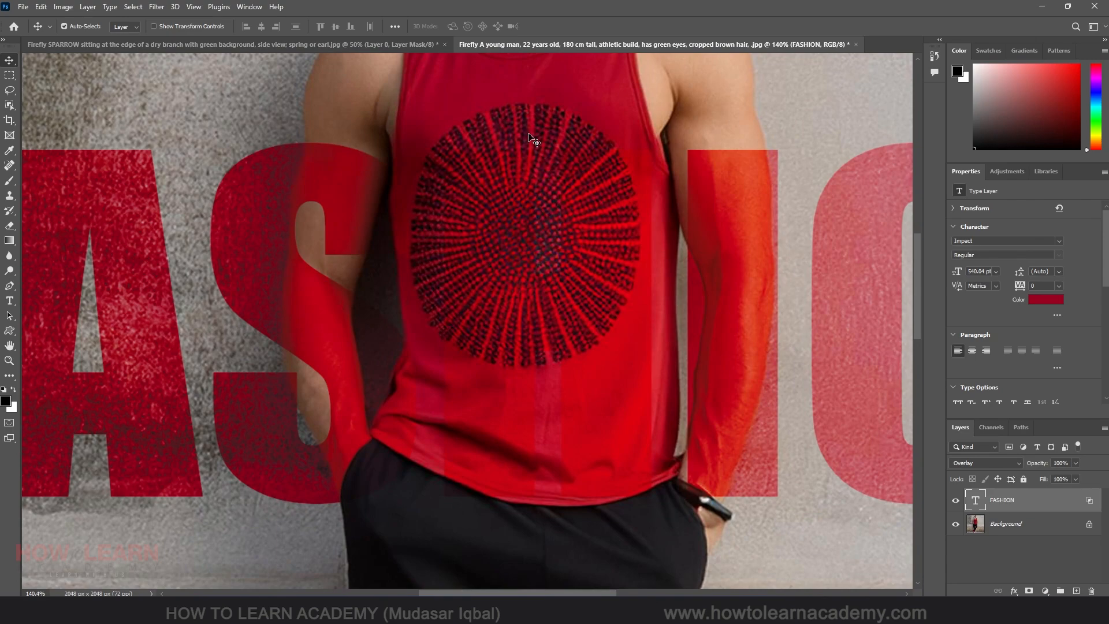
pyautogui.scroll(-2, 526, 283)
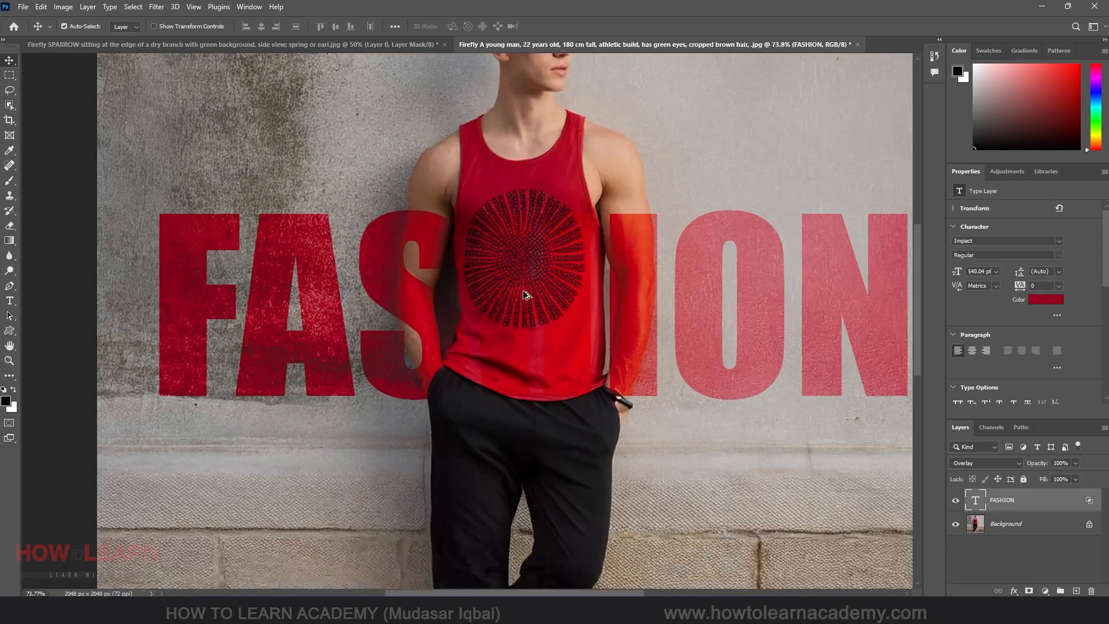
pyautogui.scroll(-1, 526, 295)
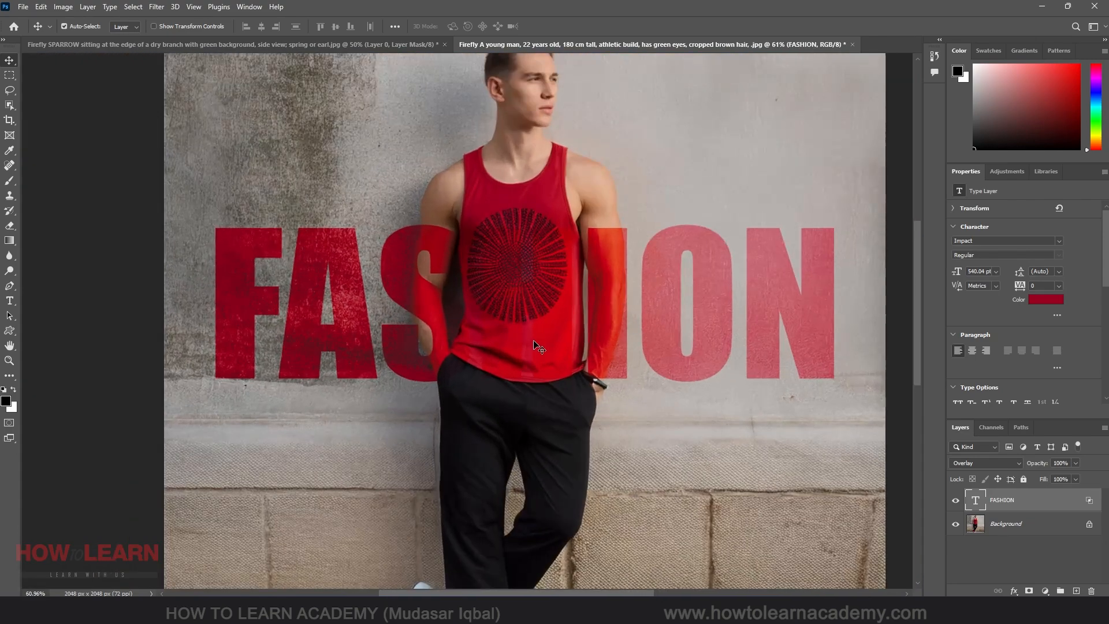
pyautogui.scroll(-1, 531, 349)
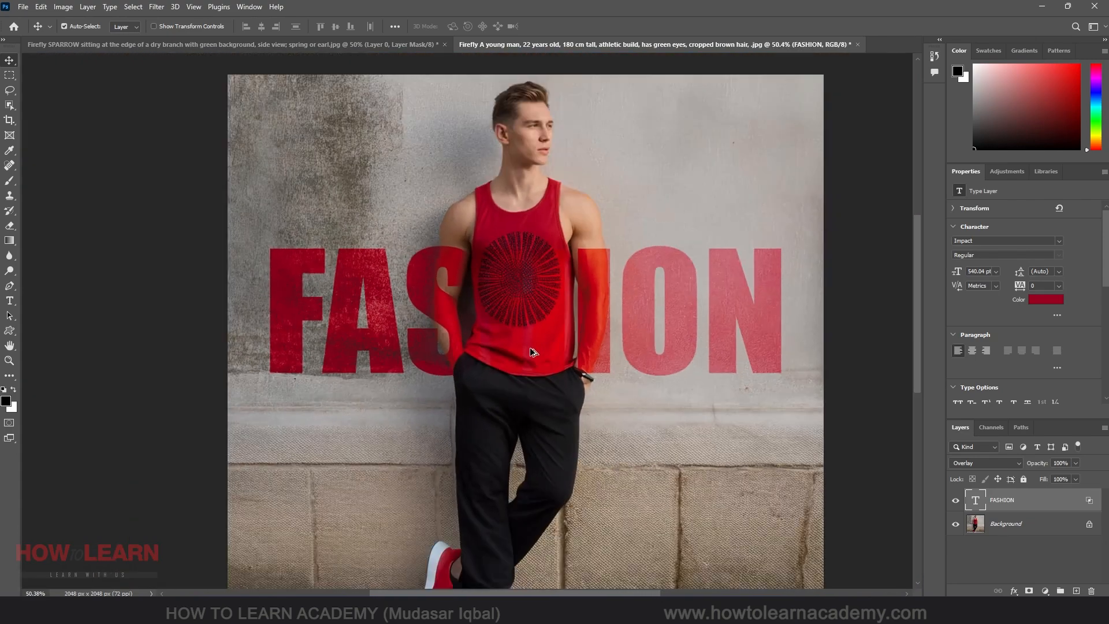
pyautogui.click(1090, 526)
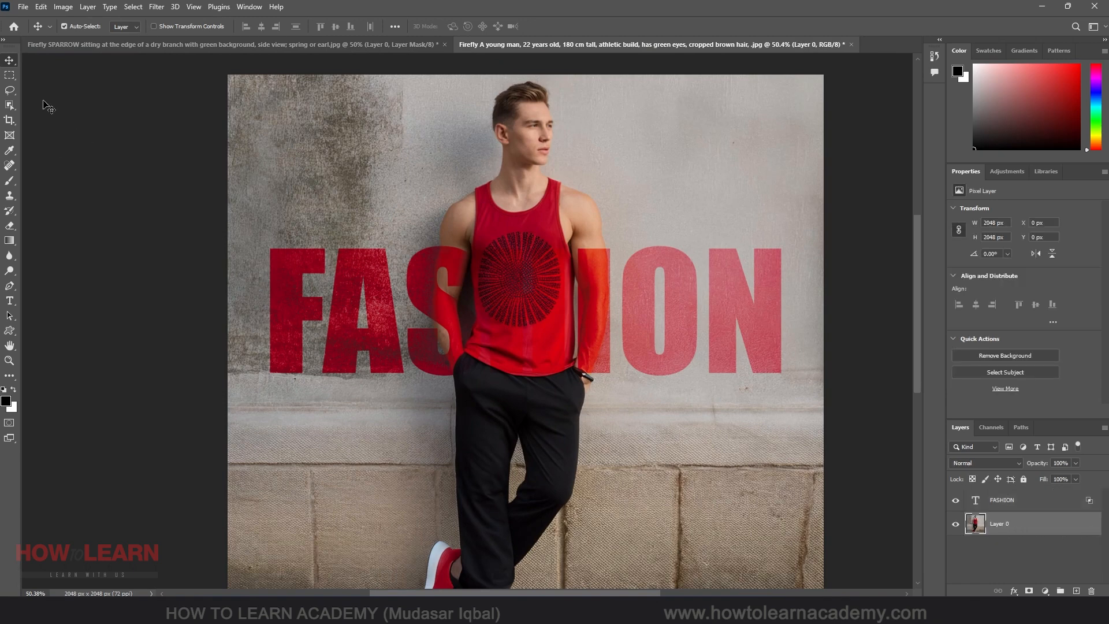
pyautogui.click(10, 105)
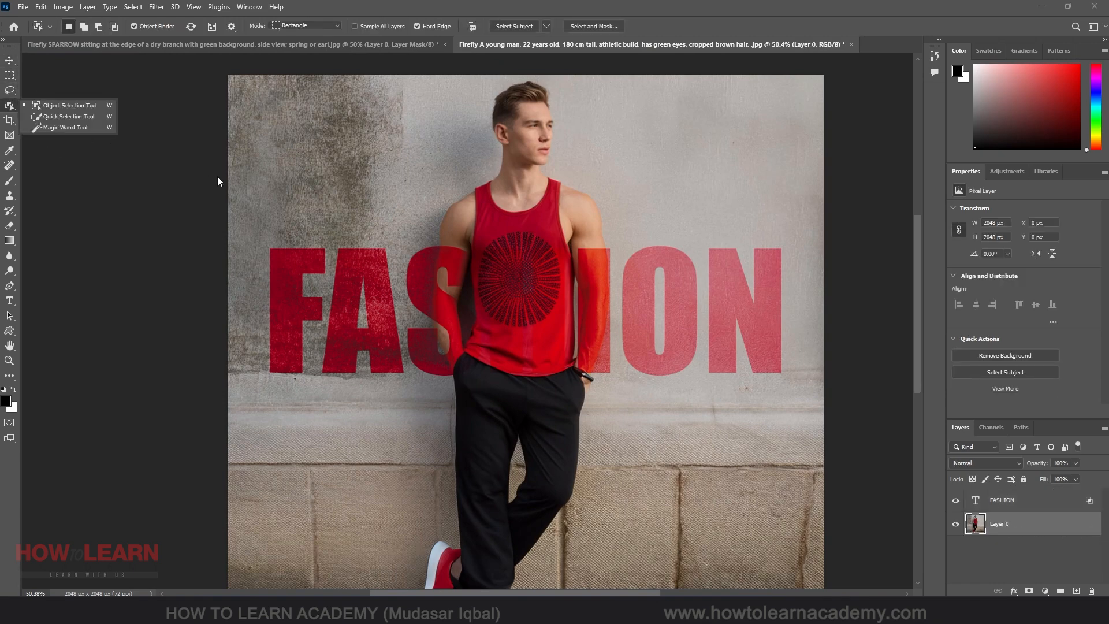
pyautogui.click(64, 105)
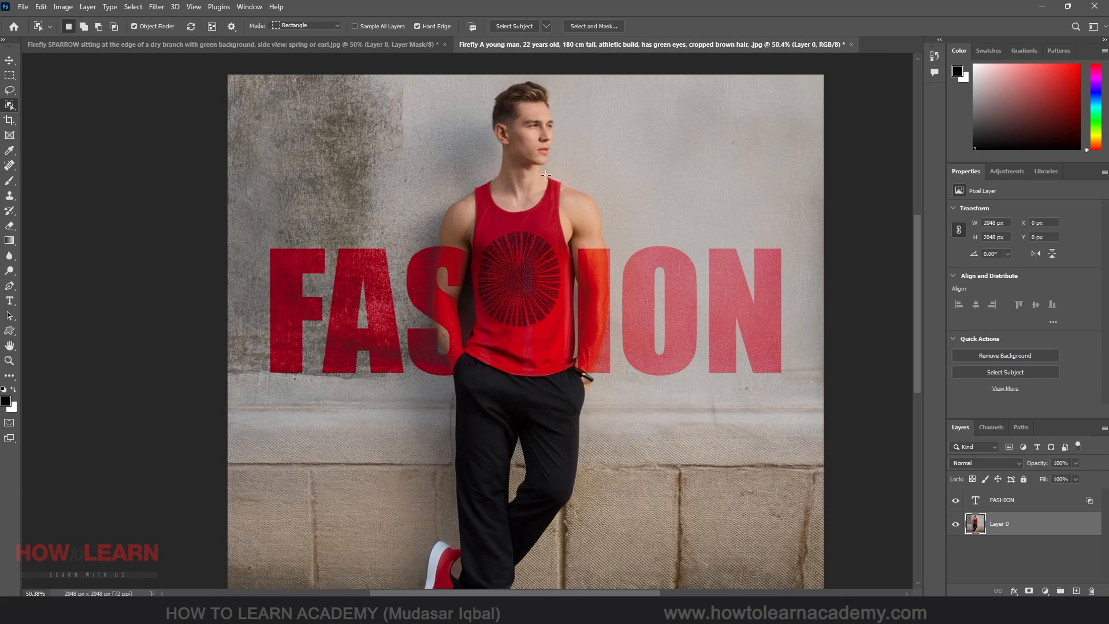
pyautogui.click(309, 282)
pyautogui.scroll(-1, 712, 367)
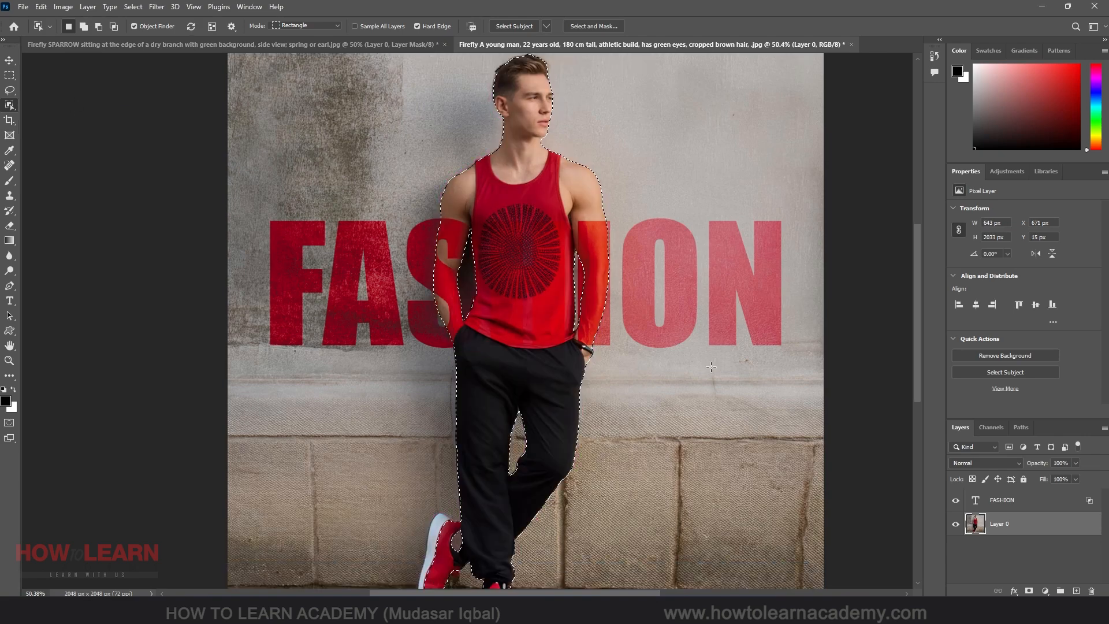
# Add the small gap between the raised shoe and the trouser leg to the selection with the Rectangular Marquee tool
pyautogui.scroll(-3, 528, 313)
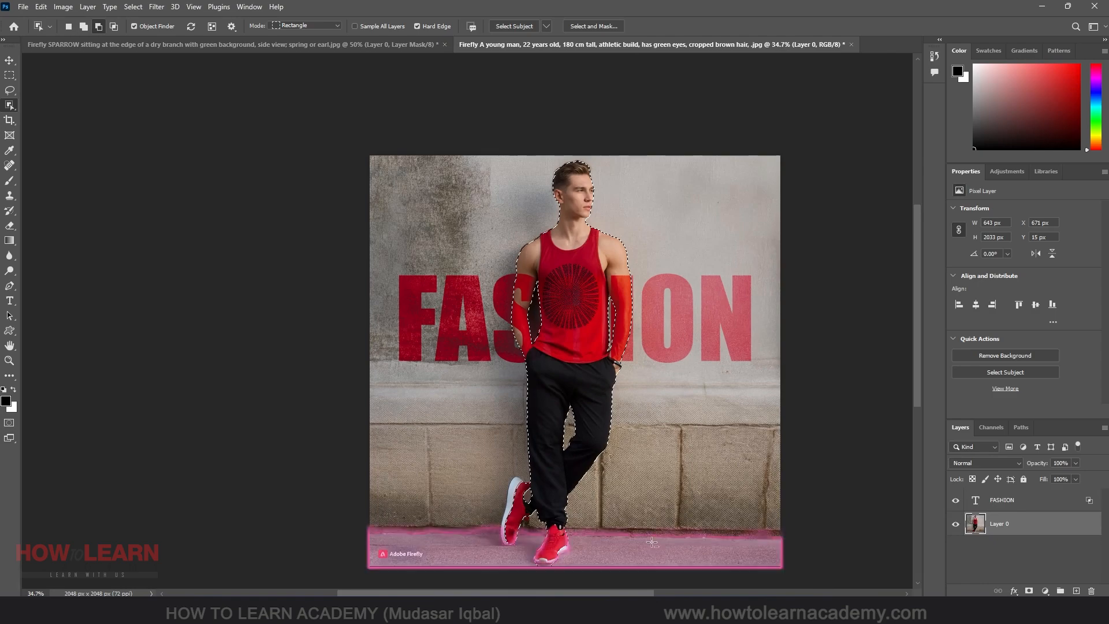
pyautogui.scroll(2, 518, 524)
pyautogui.scroll(10, 518, 524)
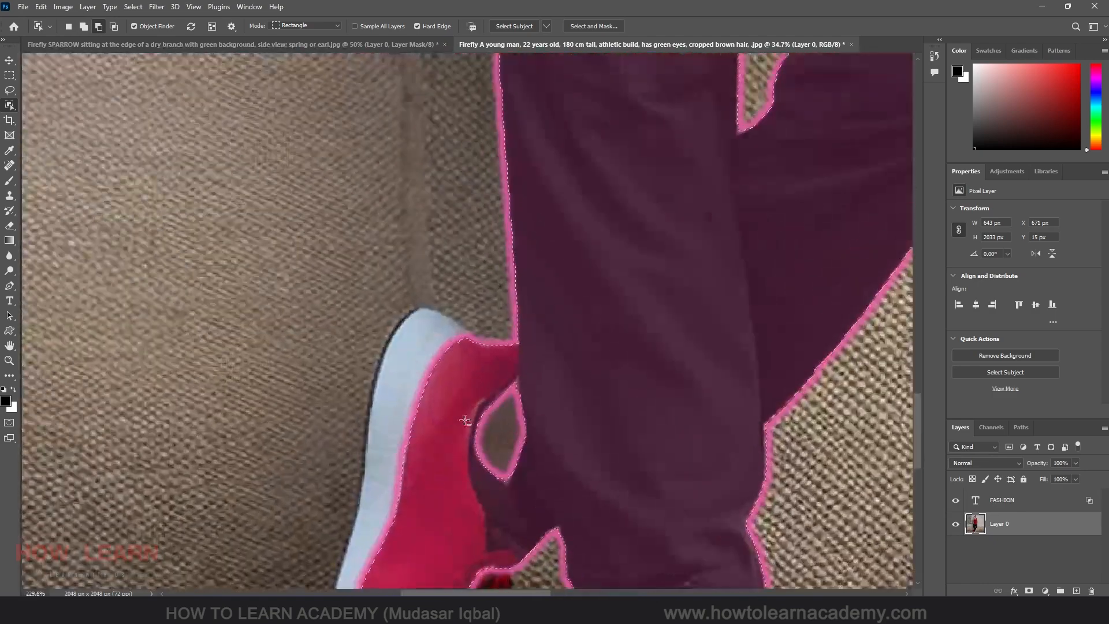
pyautogui.click(9, 75)
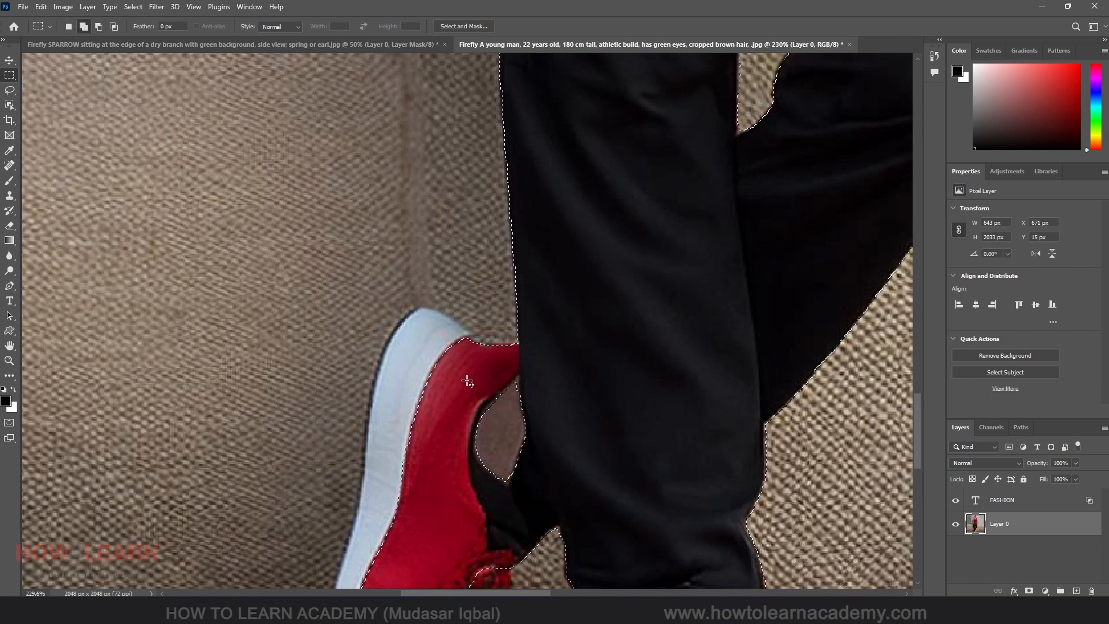
pyautogui.moveTo(466, 369); pyautogui.dragTo(580, 496)
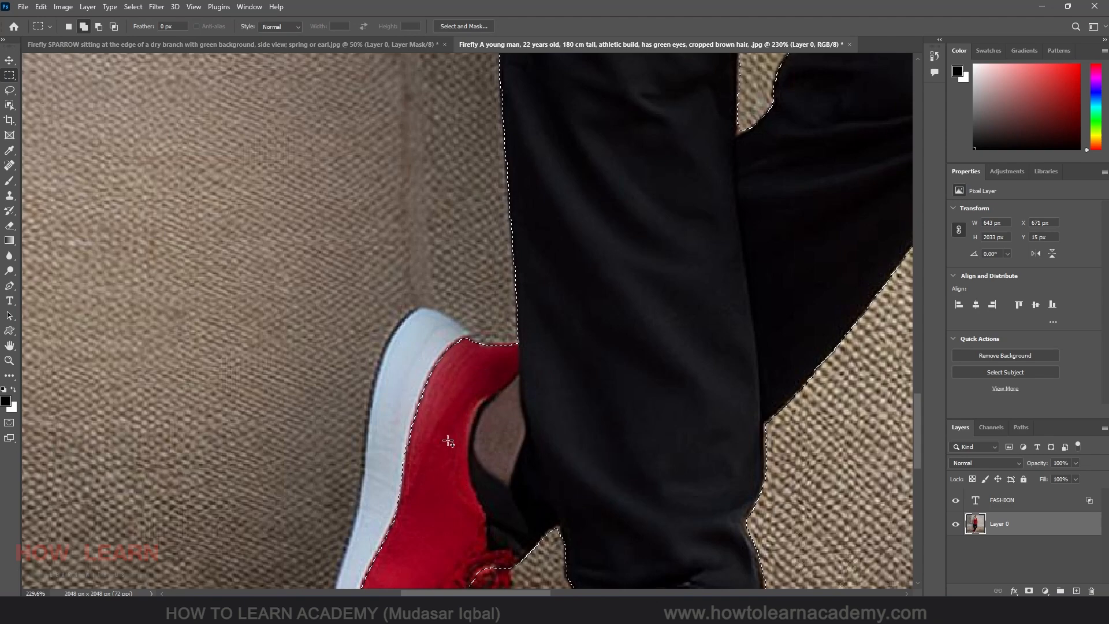
# Add a layer mask to the FASHION layer from the man's selection and invert it so the text sits behind him
pyautogui.scroll(-10, 420, 363)
pyautogui.scroll(2, 486, 235)
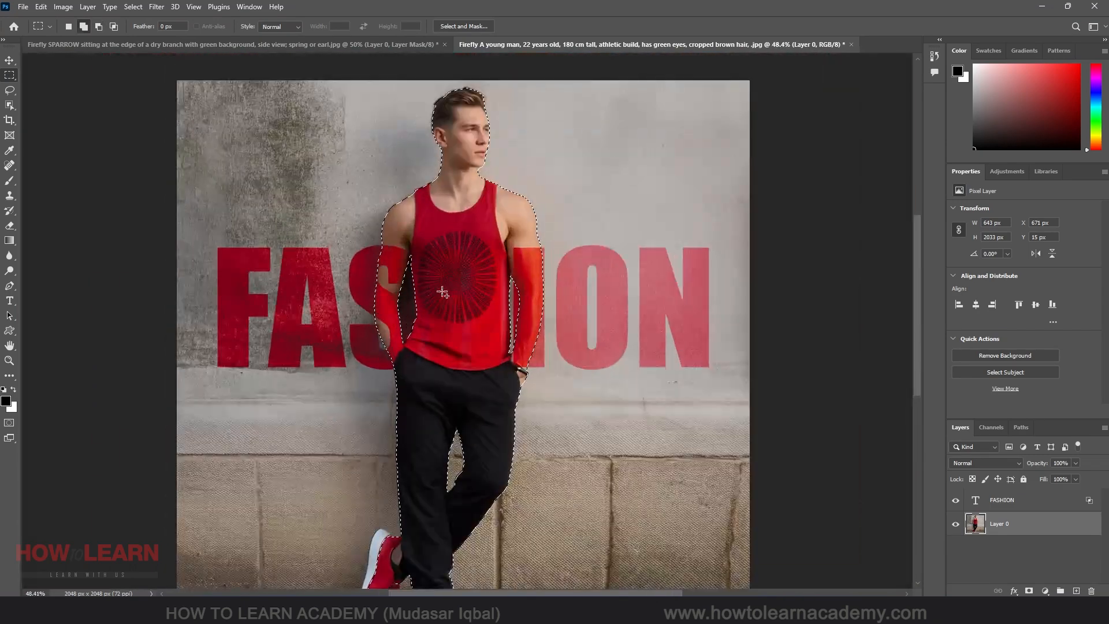
pyautogui.click(1031, 502)
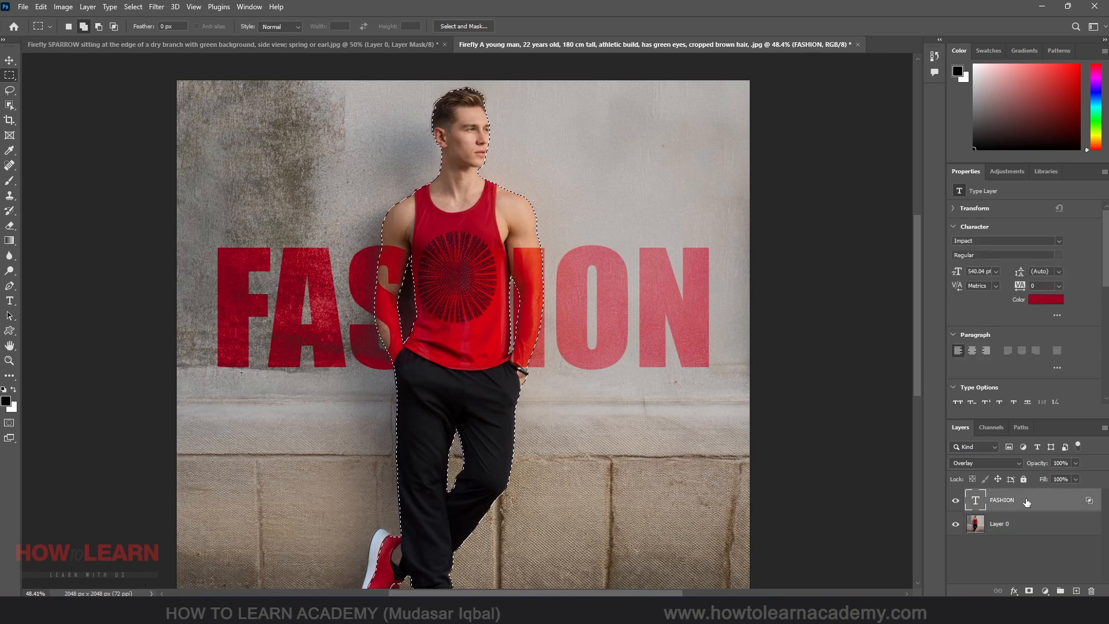
pyautogui.click(1030, 592)
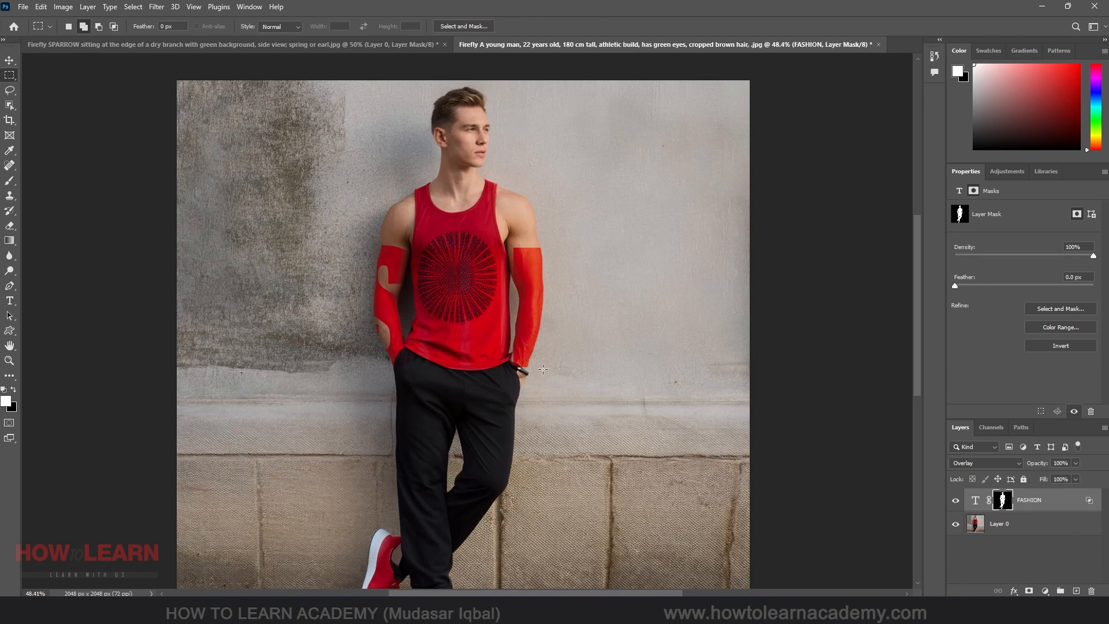
pyautogui.press('v')
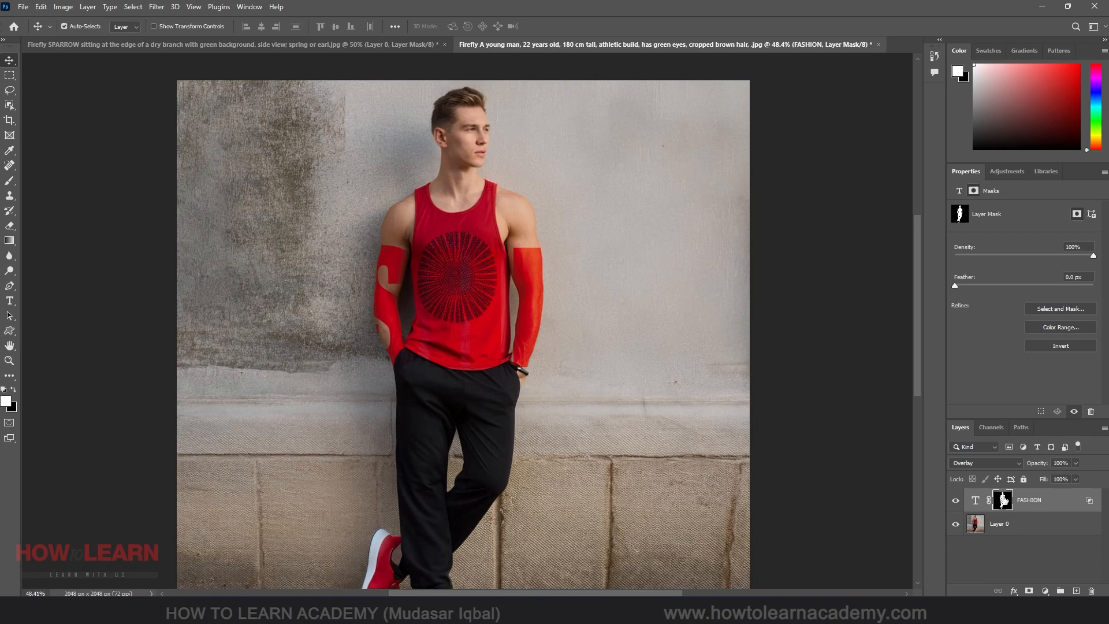
pyautogui.press('ctrl')
pyautogui.hotkey('ctrl', 'i')
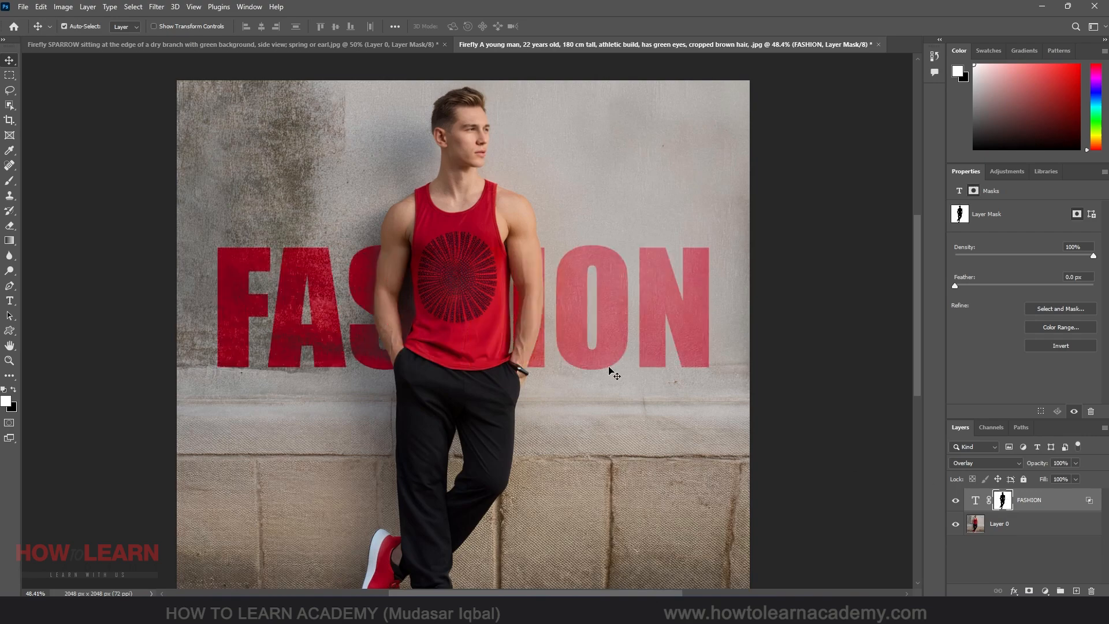
# Create a new 1792 x 2003 px document at 72 ppi from the Clipboard preset
pyautogui.scroll(5, 408, 309)
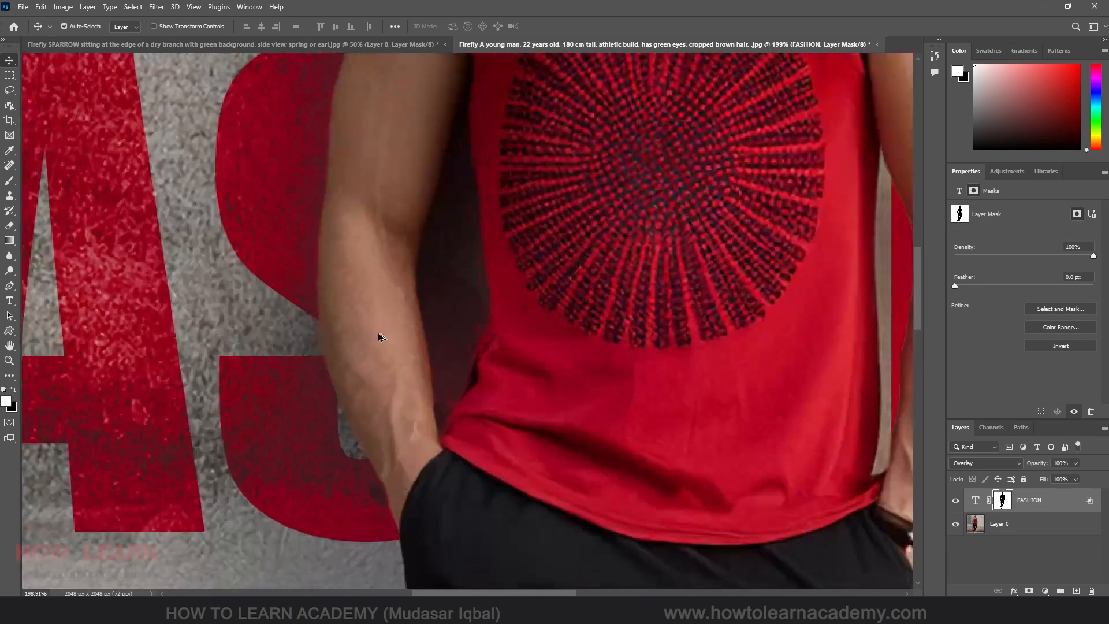
pyautogui.scroll(-5, 431, 320)
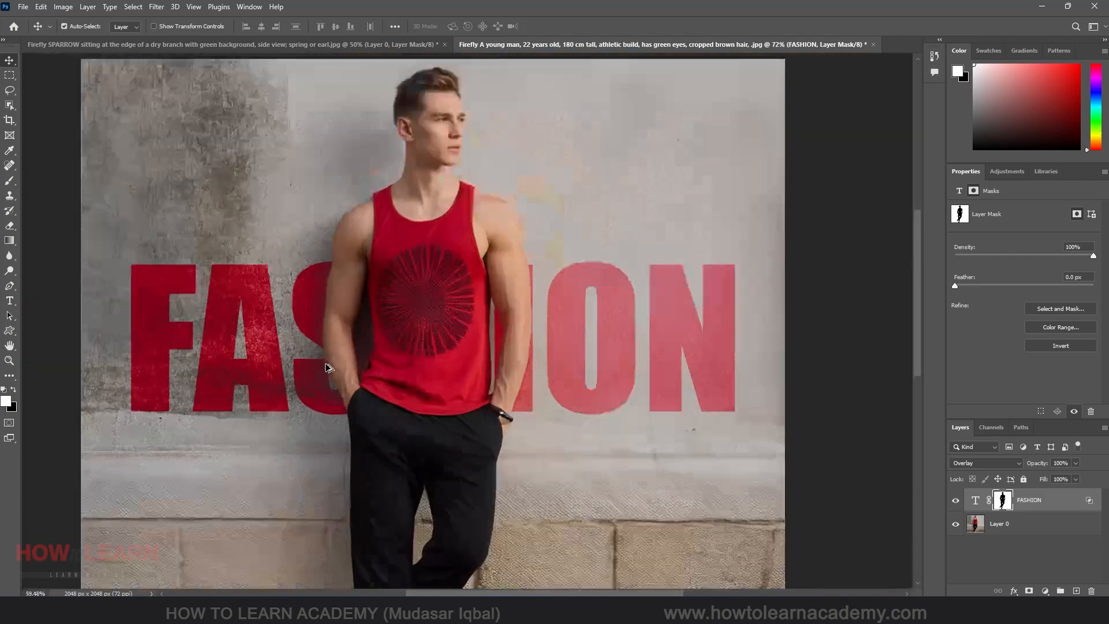
pyautogui.scroll(3, 488, 272)
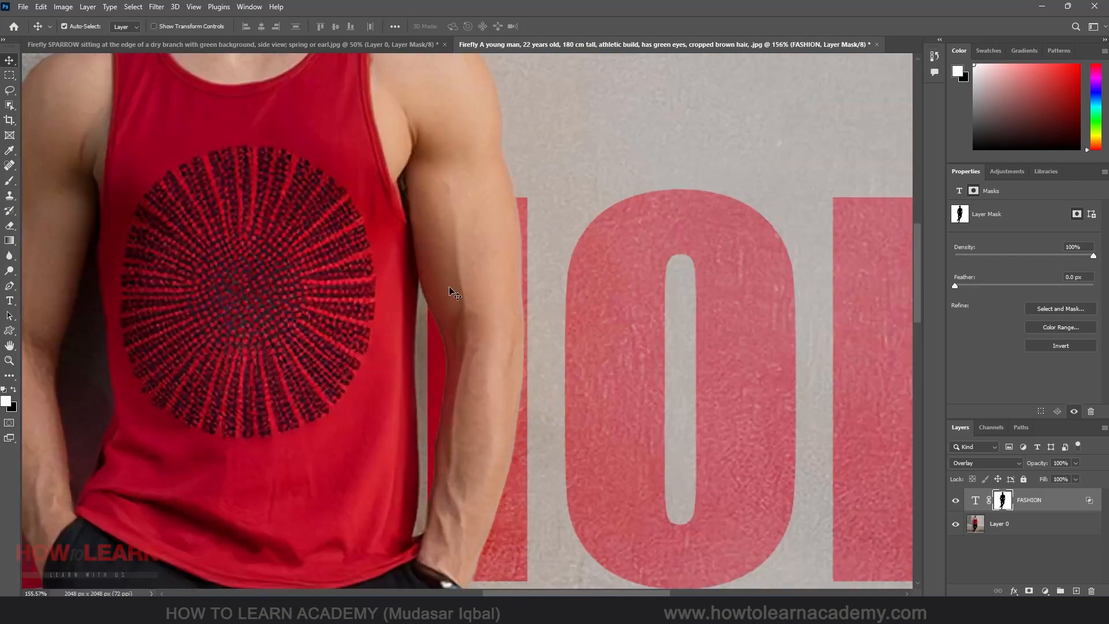
pyautogui.scroll(-4, 500, 367)
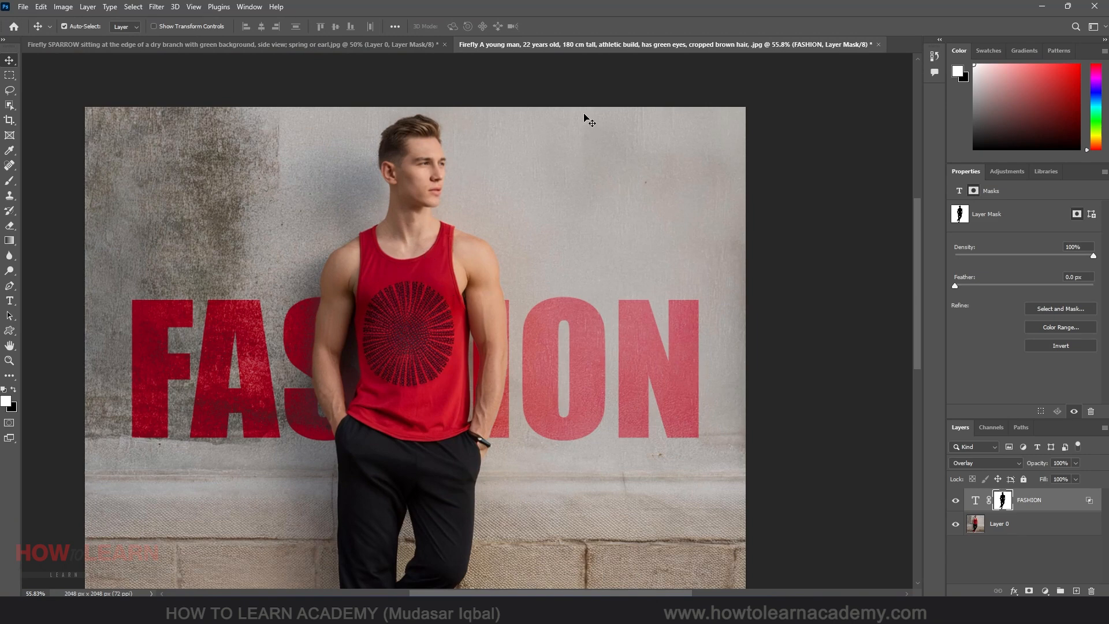
pyautogui.hotkey('ctrl', 'n')
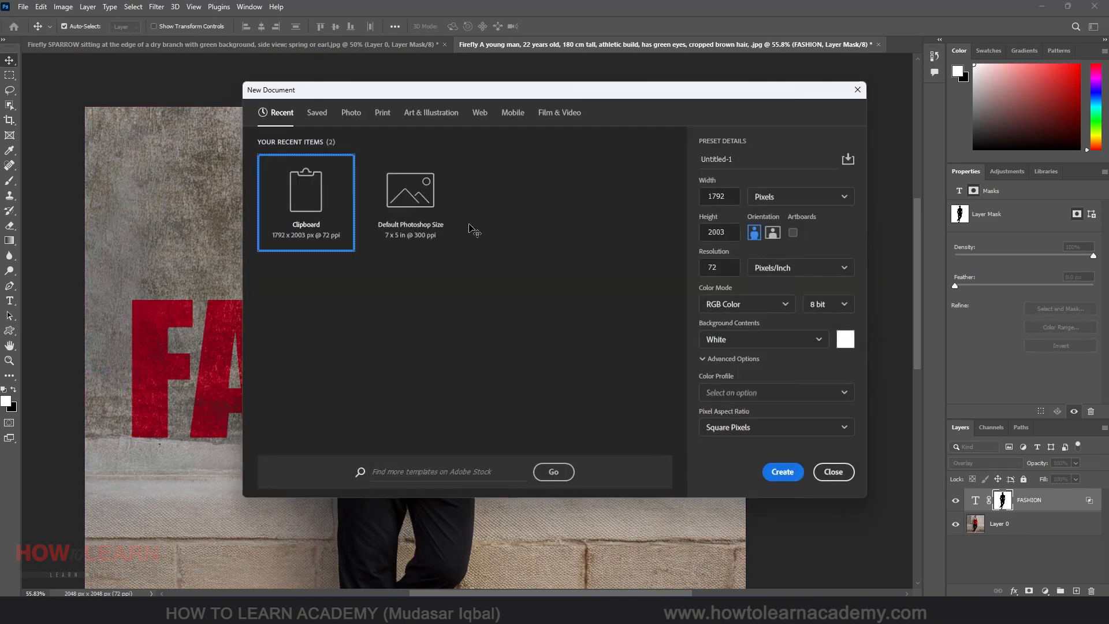
pyautogui.doubleClick(314, 204)
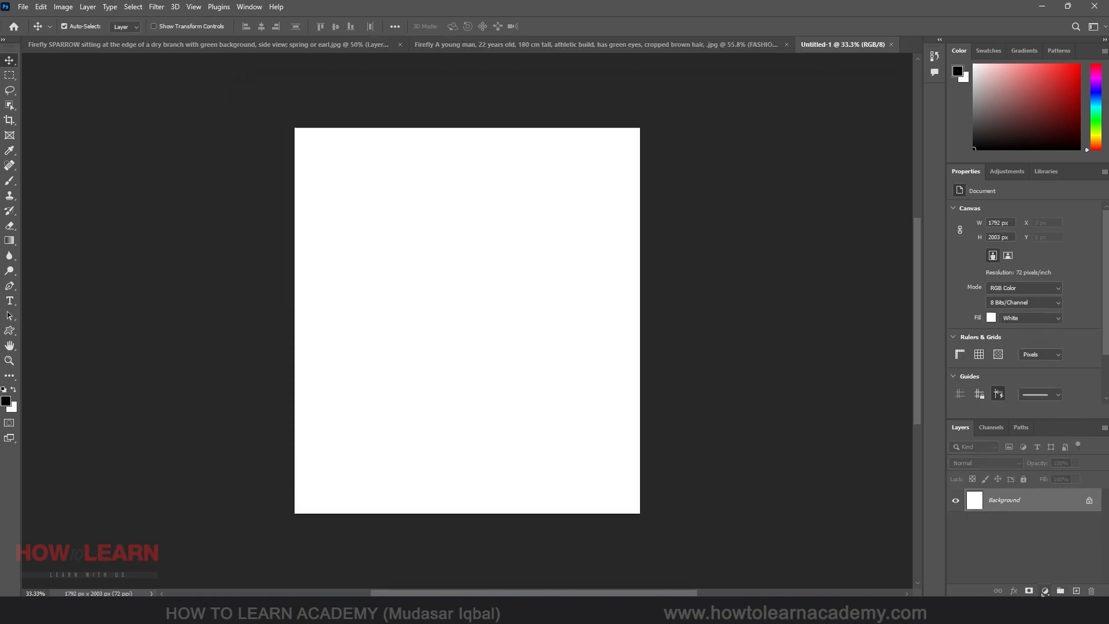
# Add a Gradient fill layer using the Purple_01 preset above the white background
pyautogui.click(1046, 592)
pyautogui.click(1059, 404)
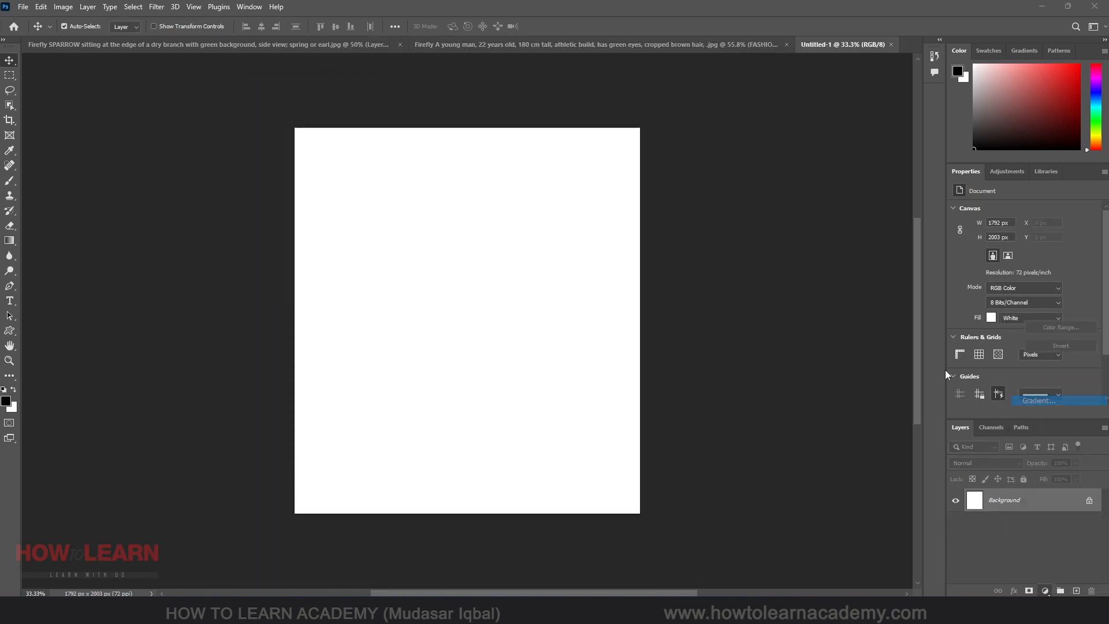
pyautogui.click(512, 155)
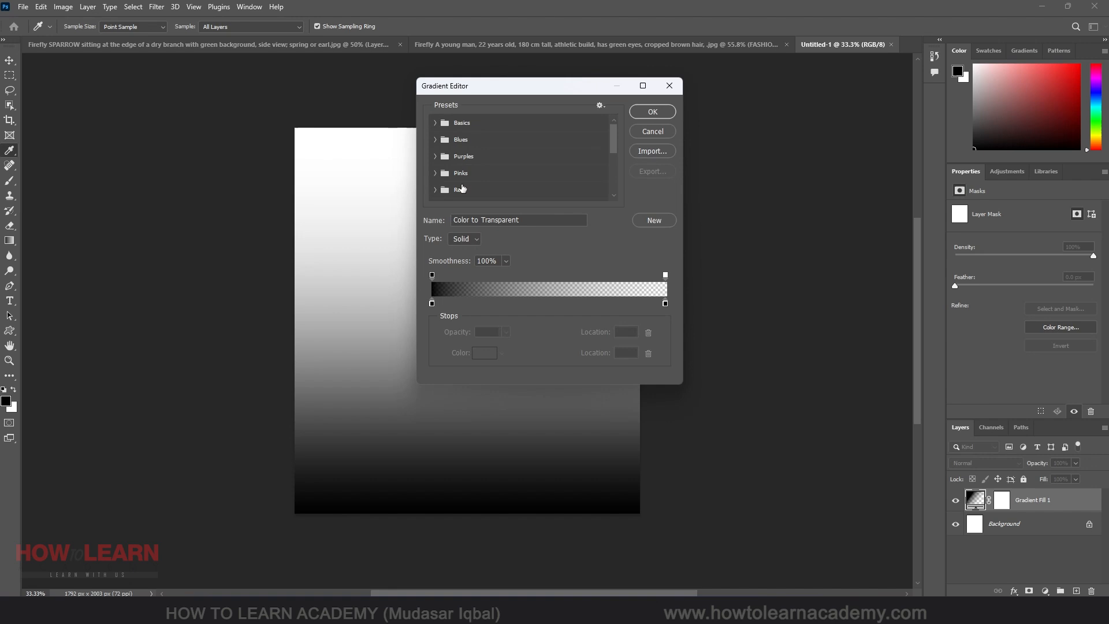
pyautogui.click(436, 157)
pyautogui.click(443, 175)
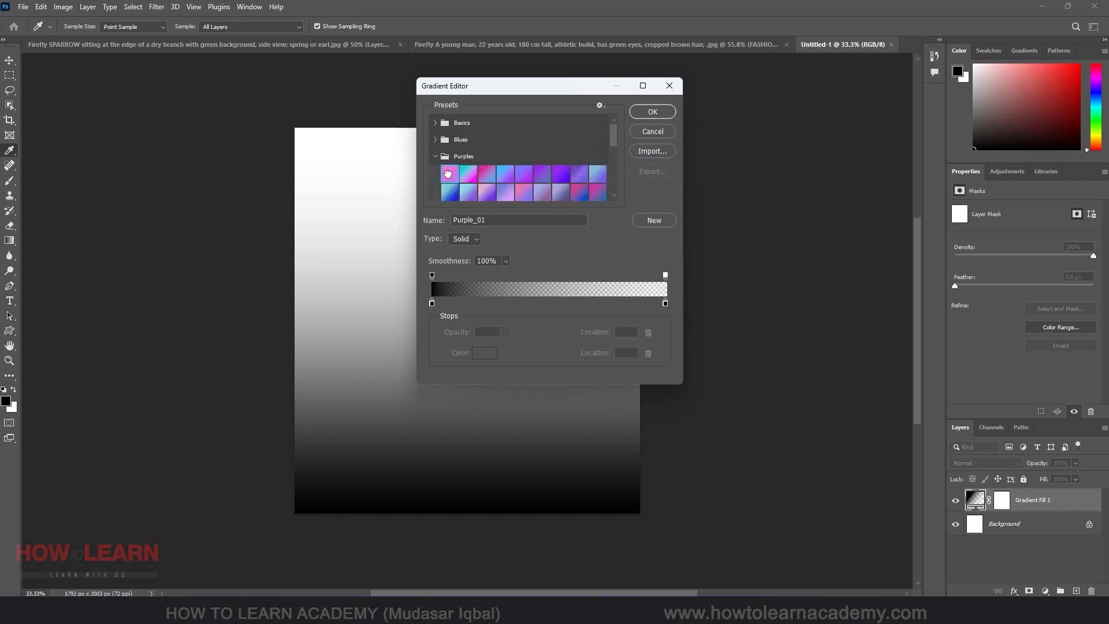
pyautogui.click(652, 112)
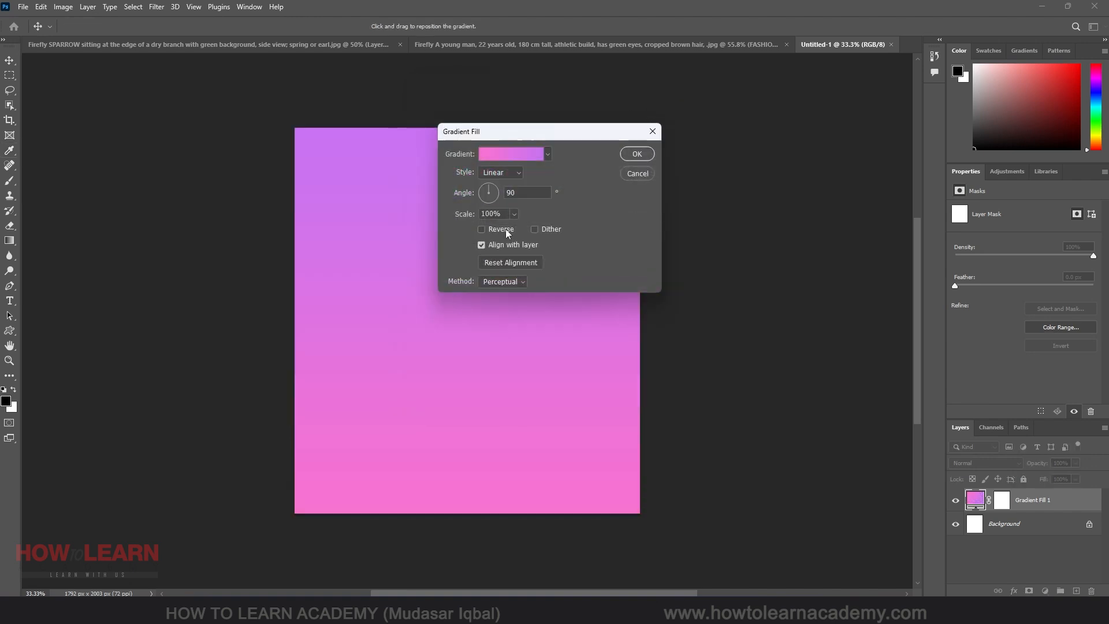
pyautogui.click(635, 153)
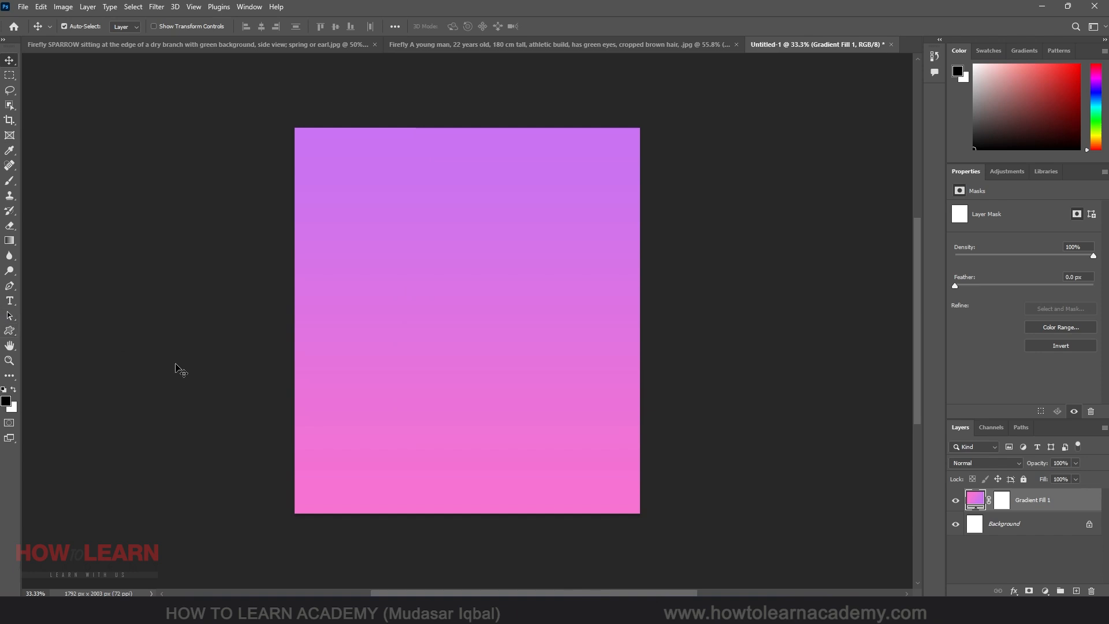
# Add the text FASHION in dark red Impact, scaled to about 457 pt and centred horizontally above the canvas middle
pyautogui.press('t')
pyautogui.click(382, 296)
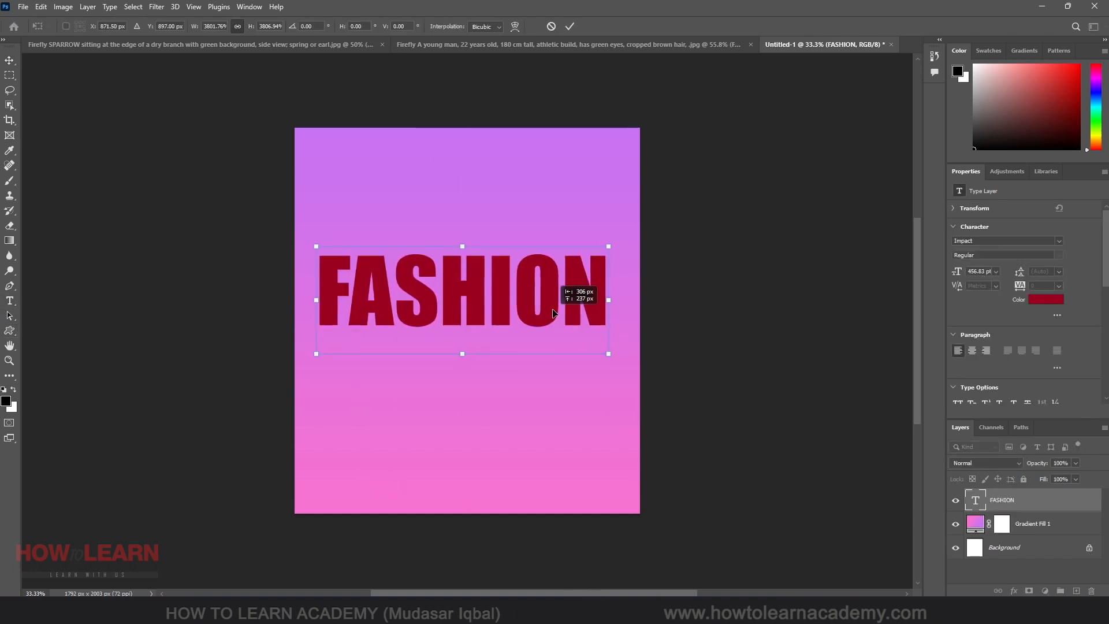
pyautogui.moveTo(552, 312); pyautogui.dragTo(553, 310)
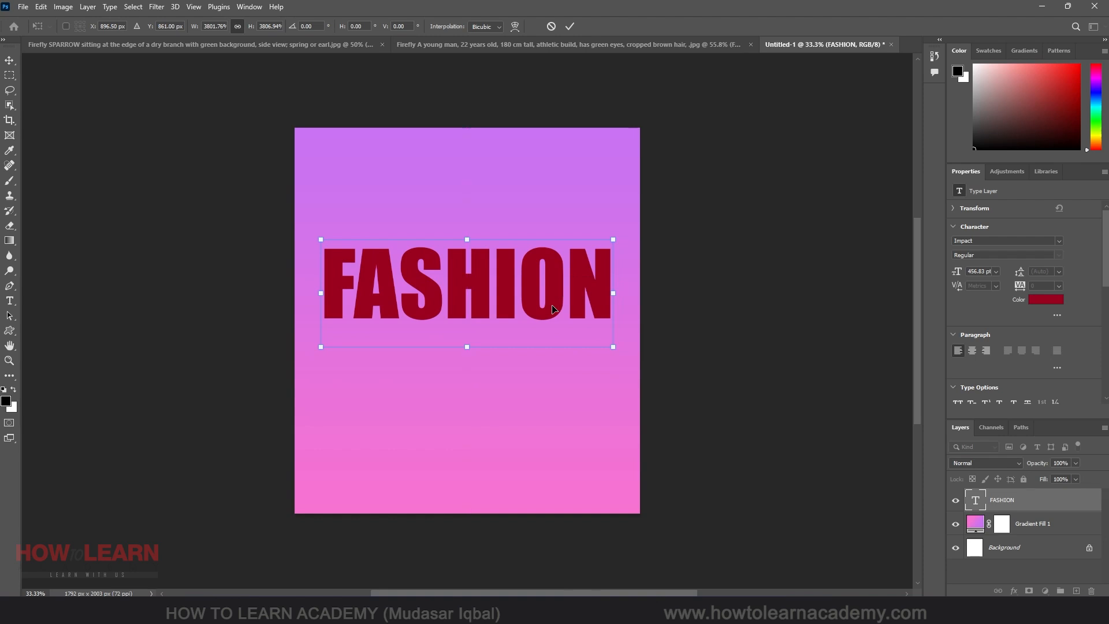
pyautogui.press('Return')
pyautogui.press('ctrl')
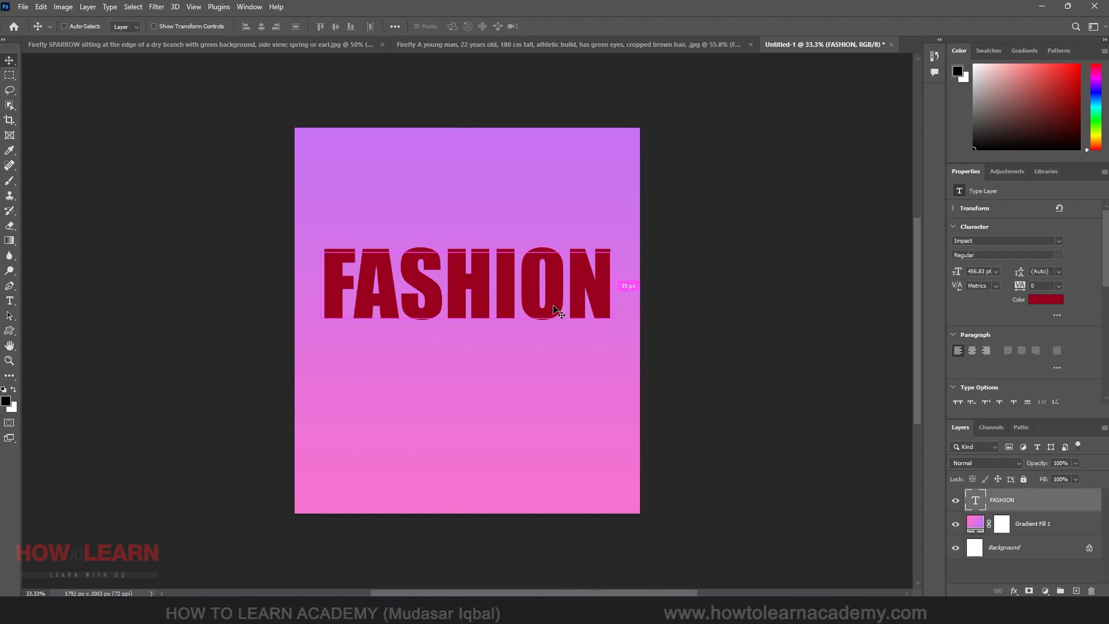
pyautogui.hotkey('ctrl', 't')
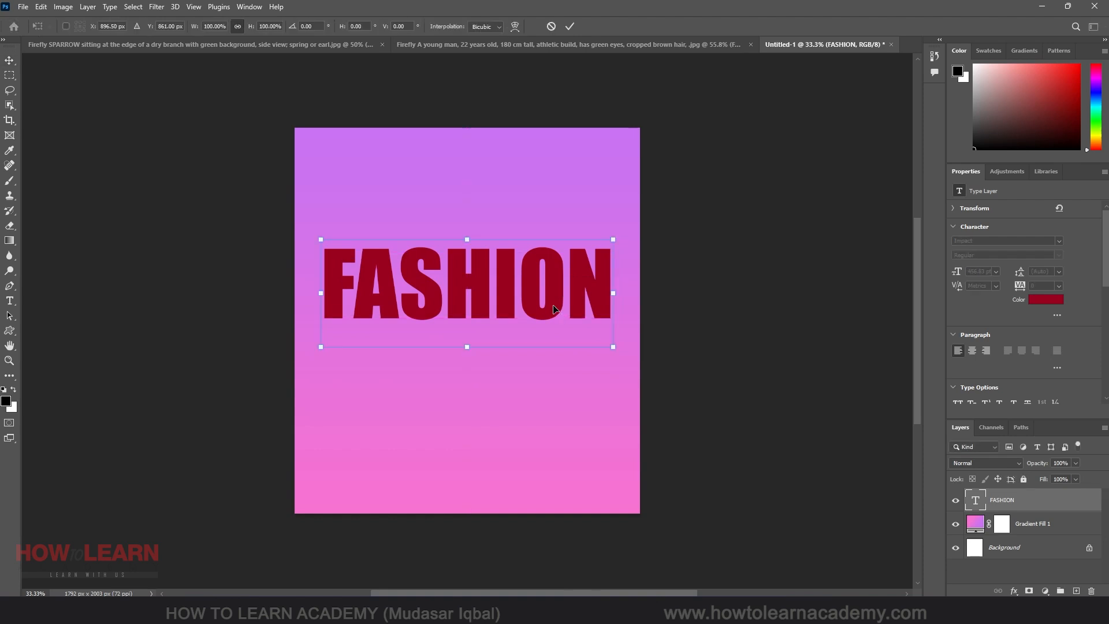
pyautogui.rightClick(484, 287)
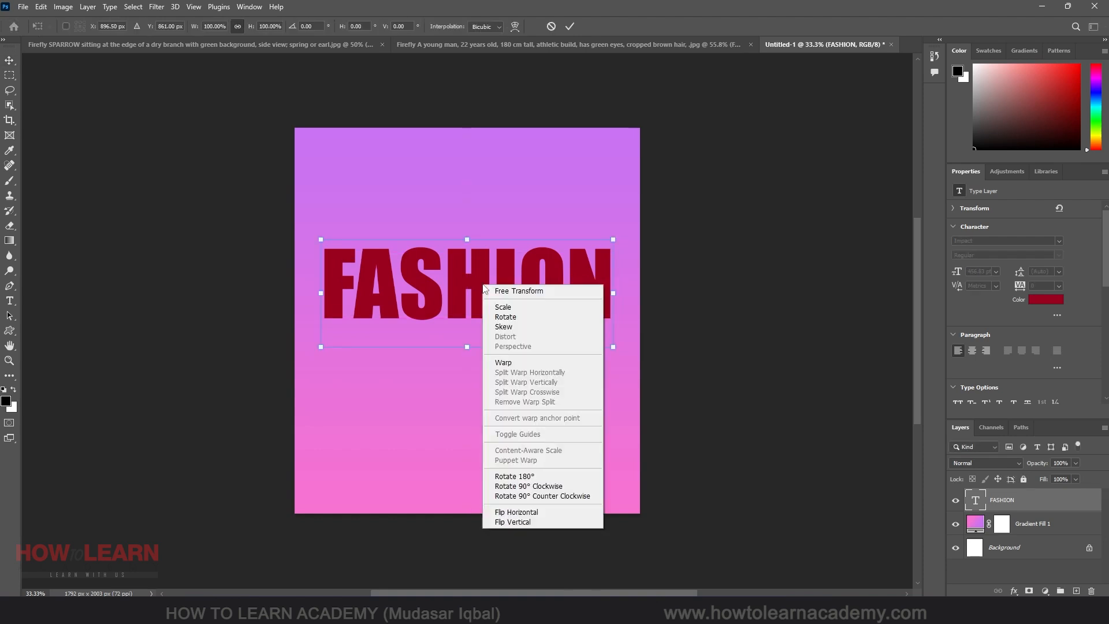
pyautogui.click(549, 527)
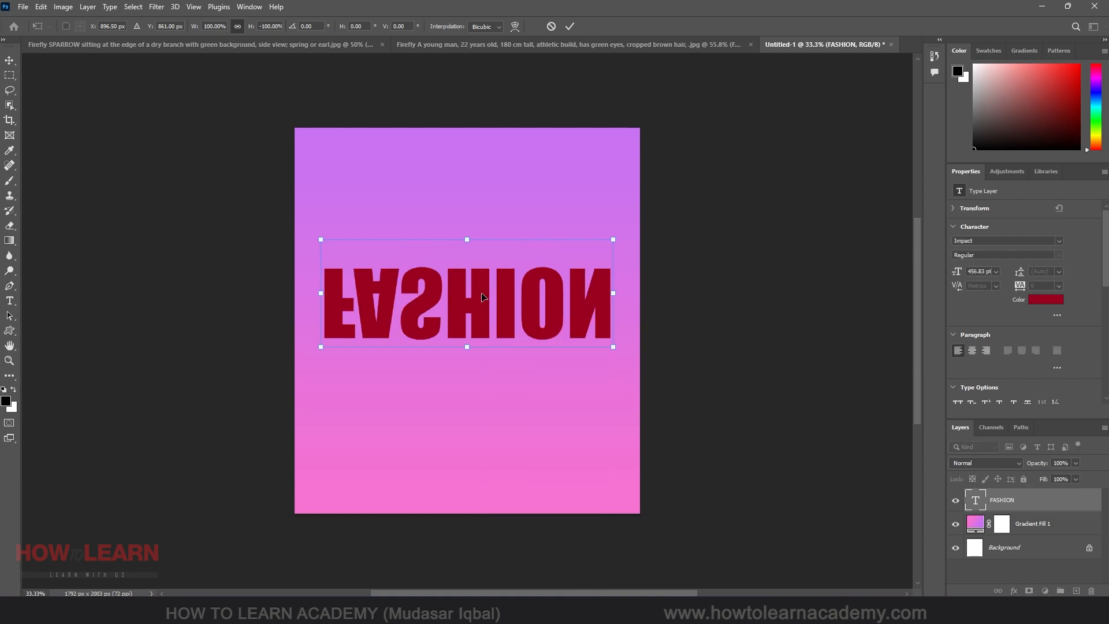
pyautogui.hotkey('ctrl', 'z')
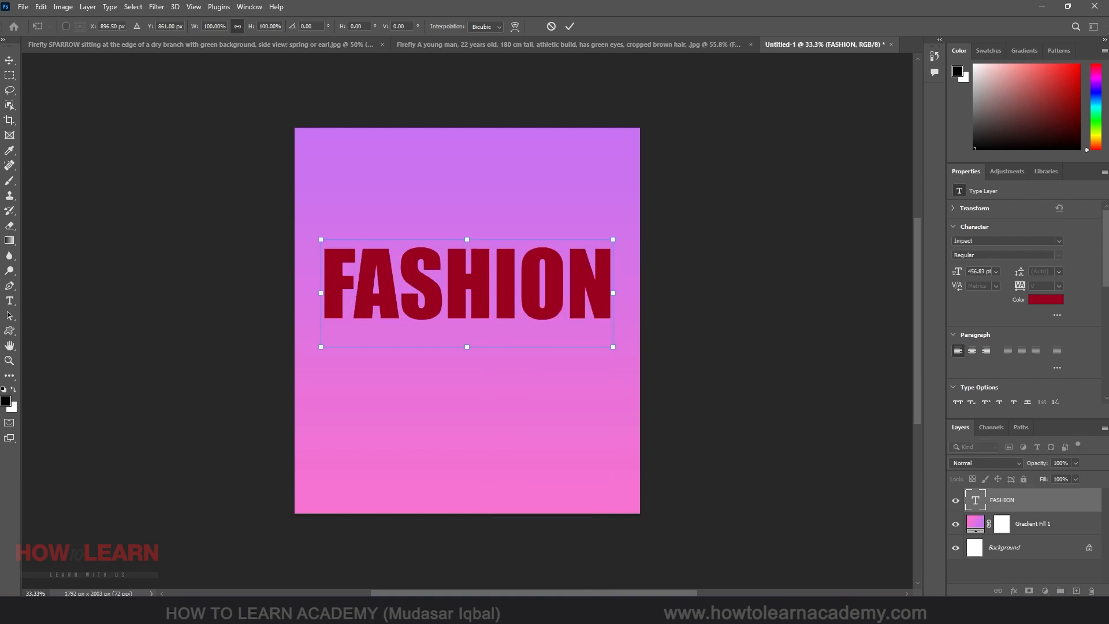
# Duplicate the FASHION text layer on the gradient and flip the copy vertically
pyautogui.click(1039, 525)
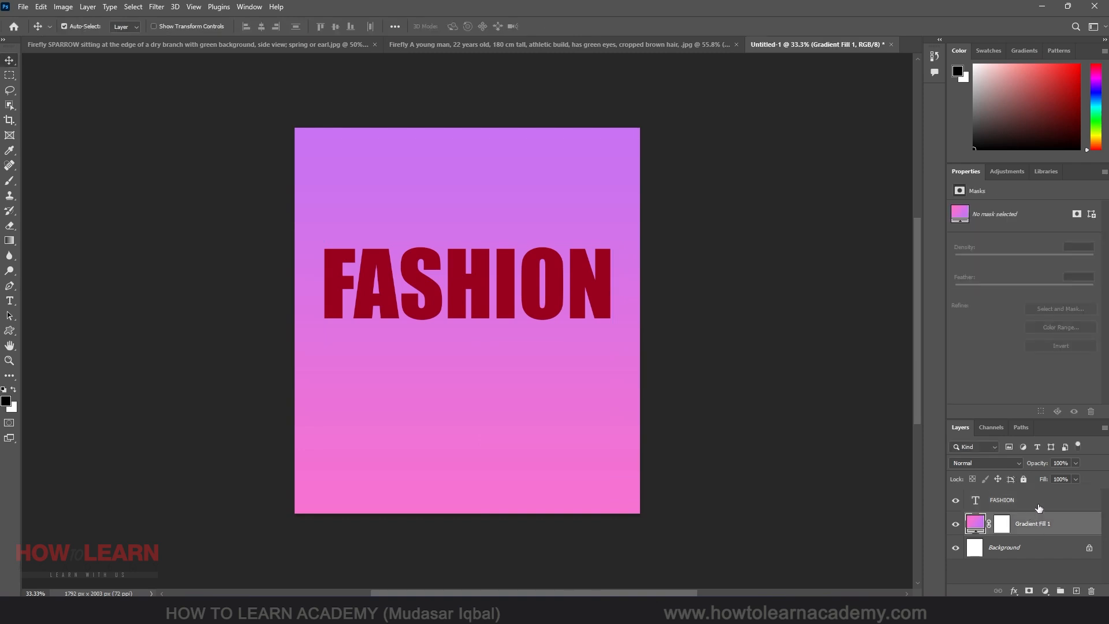
pyautogui.click(1040, 507)
pyautogui.hotkey('ctrl', 'j')
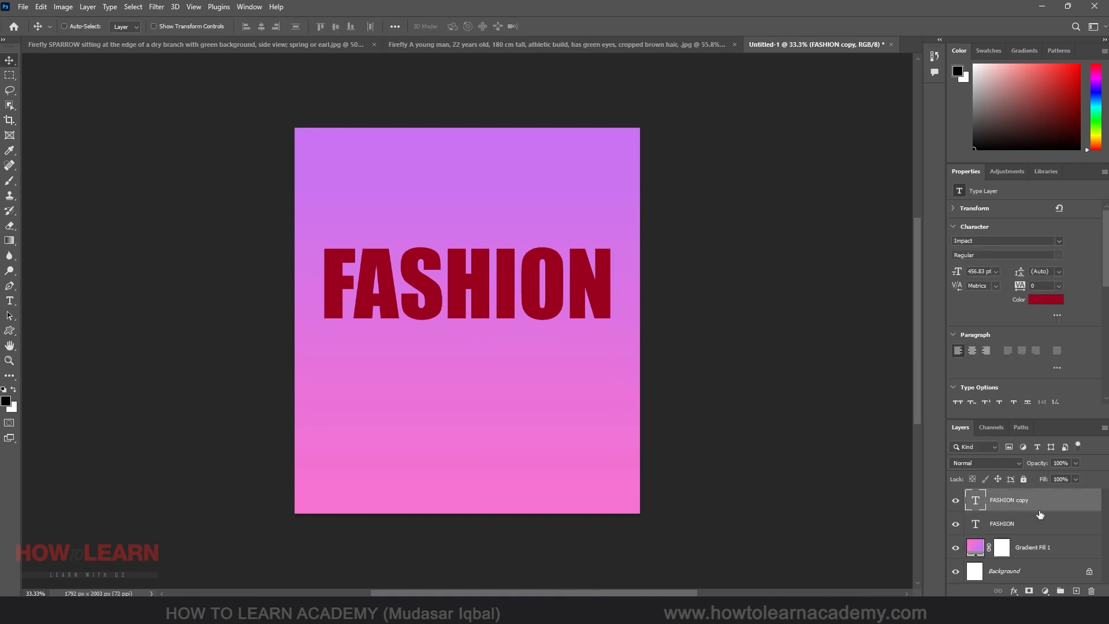
pyautogui.hotkey('ctrl', 't')
pyautogui.rightClick(501, 287)
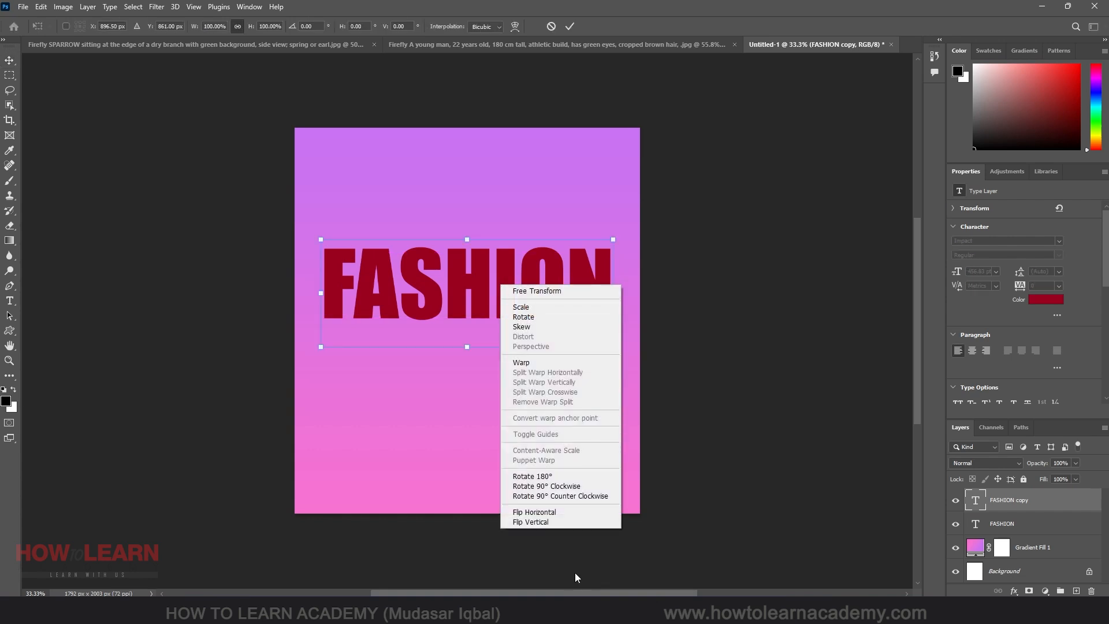
pyautogui.click(567, 522)
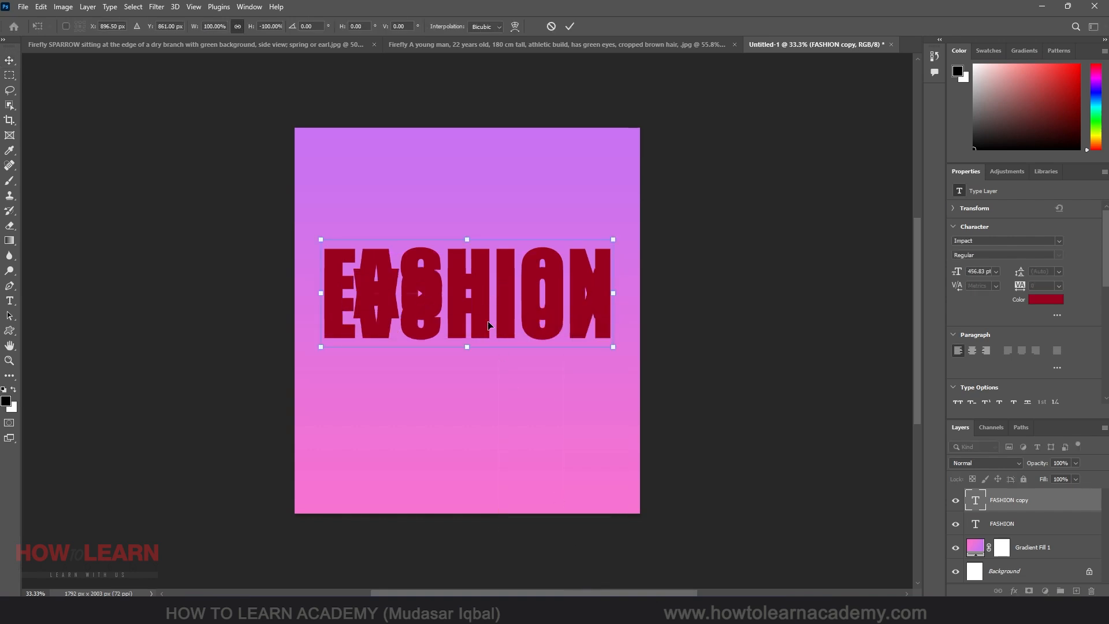
# Move the flipped FASHION copy straight down until its letters touch the base of the original text like a reflection
pyautogui.moveTo(486, 327); pyautogui.dragTo(504, 379)
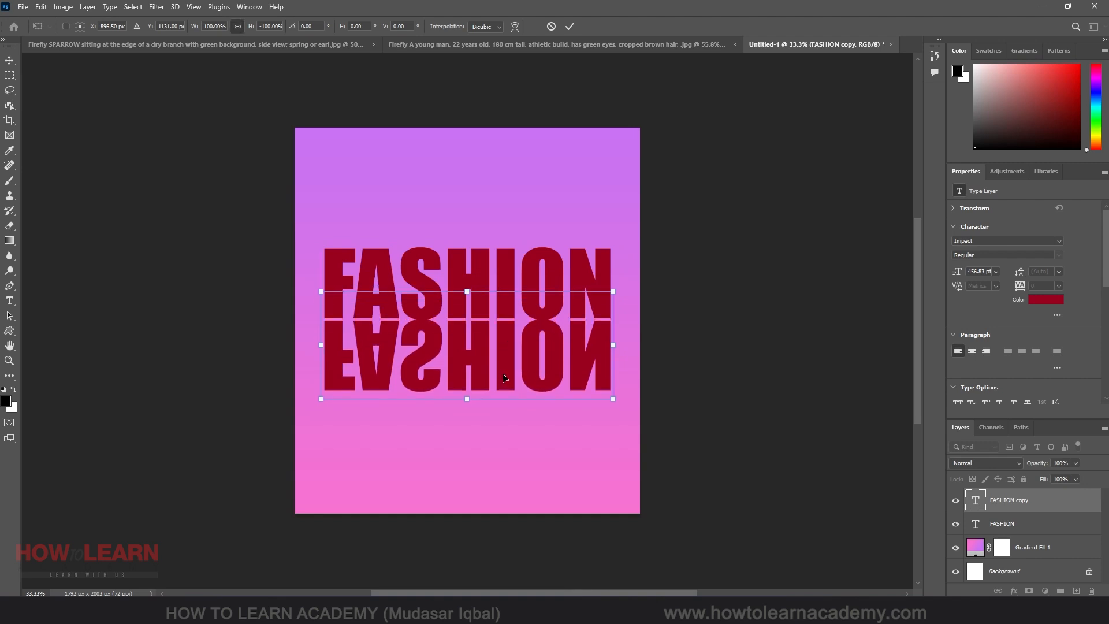
pyautogui.press('Up')
pyautogui.press('Up')
pyautogui.press('Up')
pyautogui.press('Up')
pyautogui.press('Up')
pyautogui.press('Up')
pyautogui.press('Up')
pyautogui.press('Up')
pyautogui.press('Up')
pyautogui.press('Up')
pyautogui.press('Up')
pyautogui.press('Up')
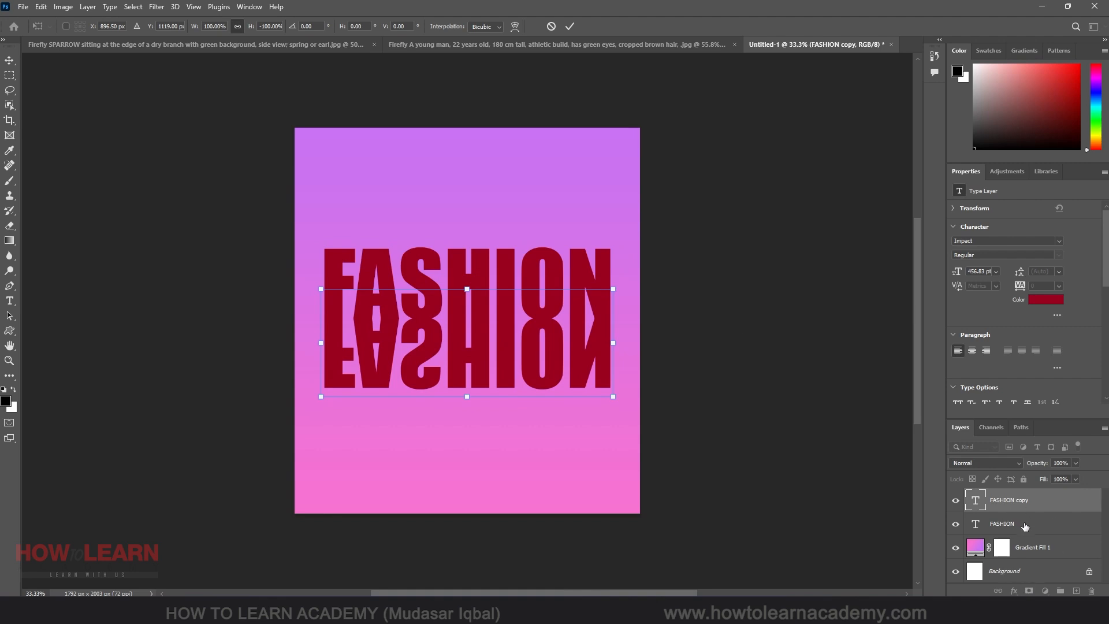
pyautogui.press('Return')
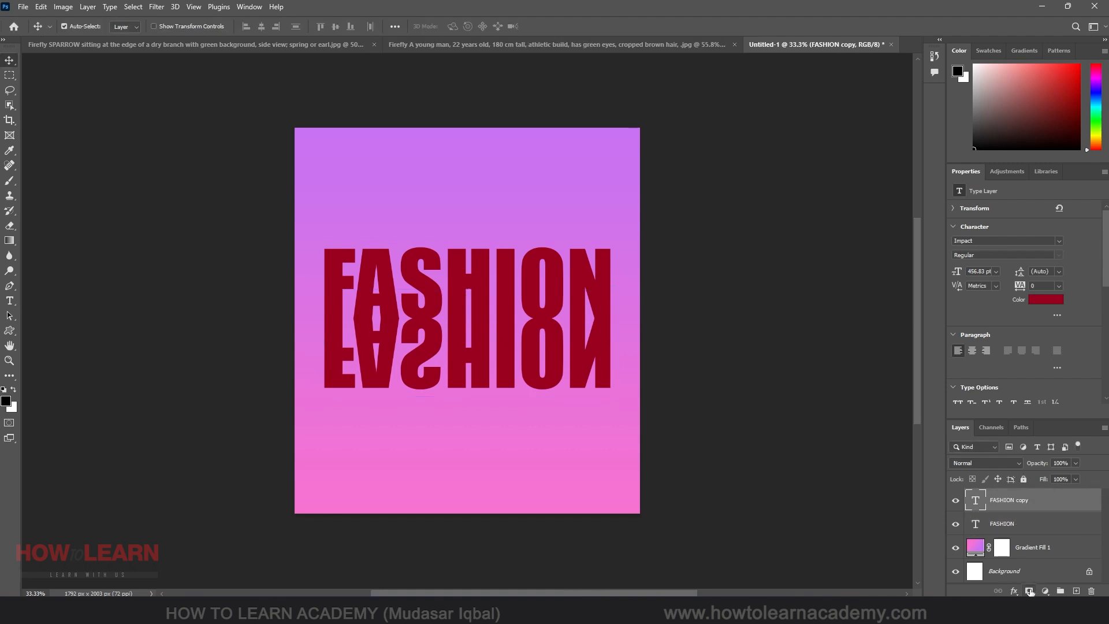
# Add a layer mask to the flipped FASHION copy and invert it to solid black
pyautogui.click(1030, 590)
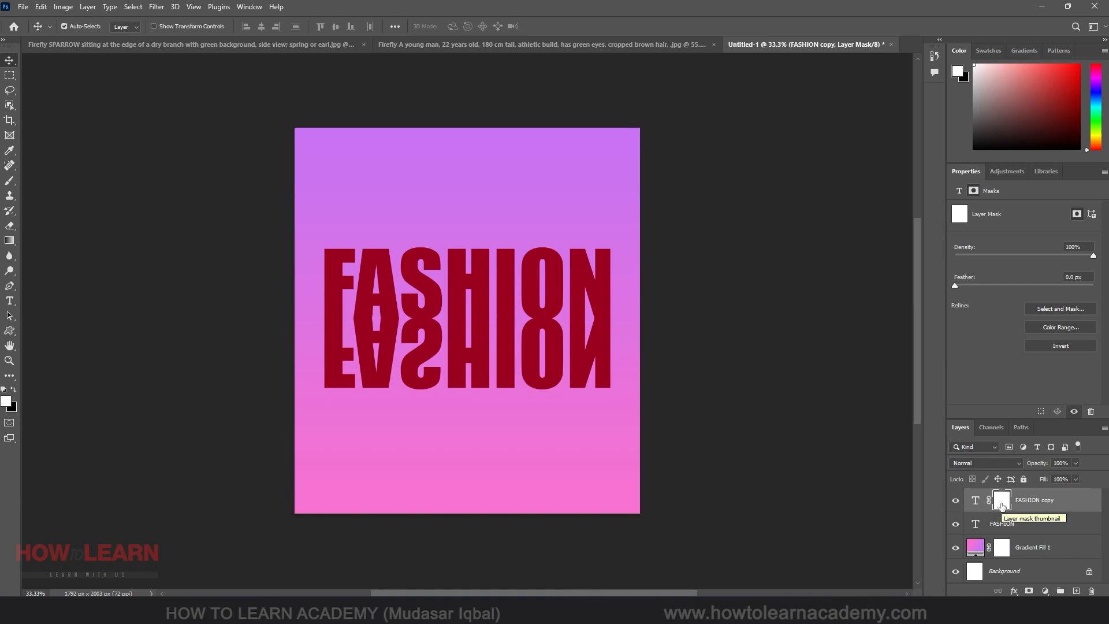
pyautogui.hotkey('ctrl', 'i')
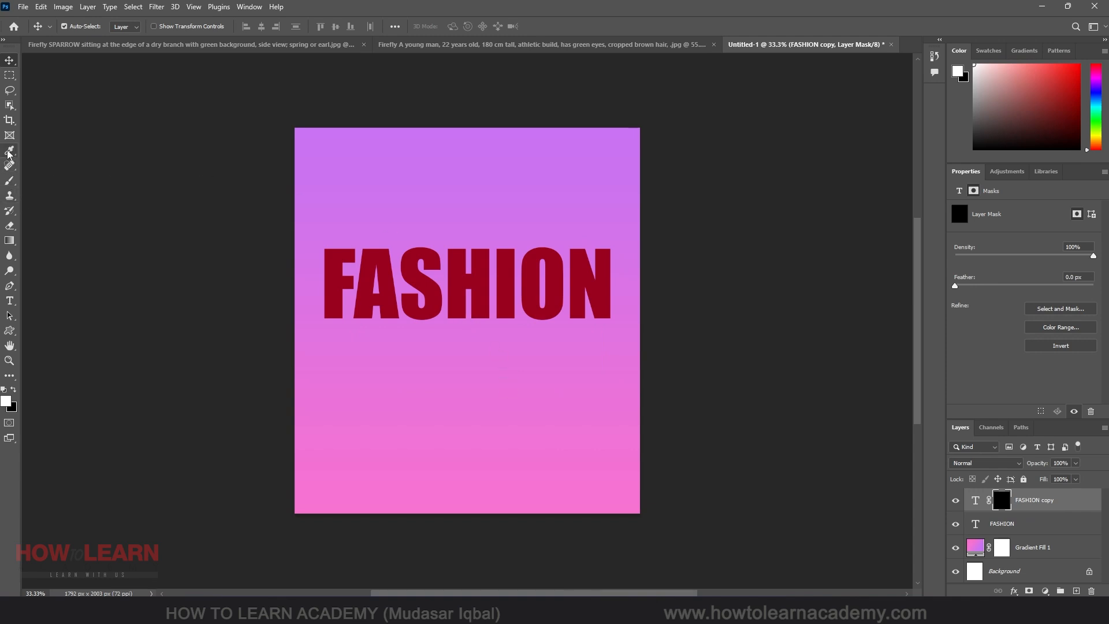
# Try revealing the reflection by painting a soft white Brush stroke across the mask over the text, and undo the stroke
pyautogui.click(10, 180)
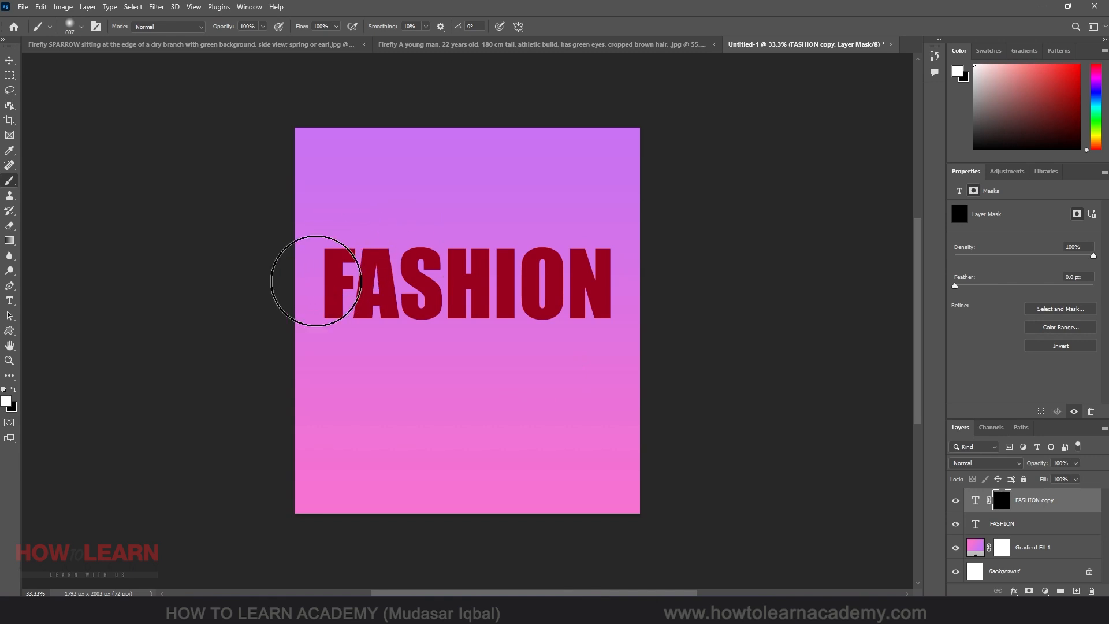
pyautogui.moveTo(310, 277)
pyautogui.mouseDown()
pyautogui.moveTo(508, 292)
pyautogui.moveTo(614, 280)
pyautogui.mouseUp()
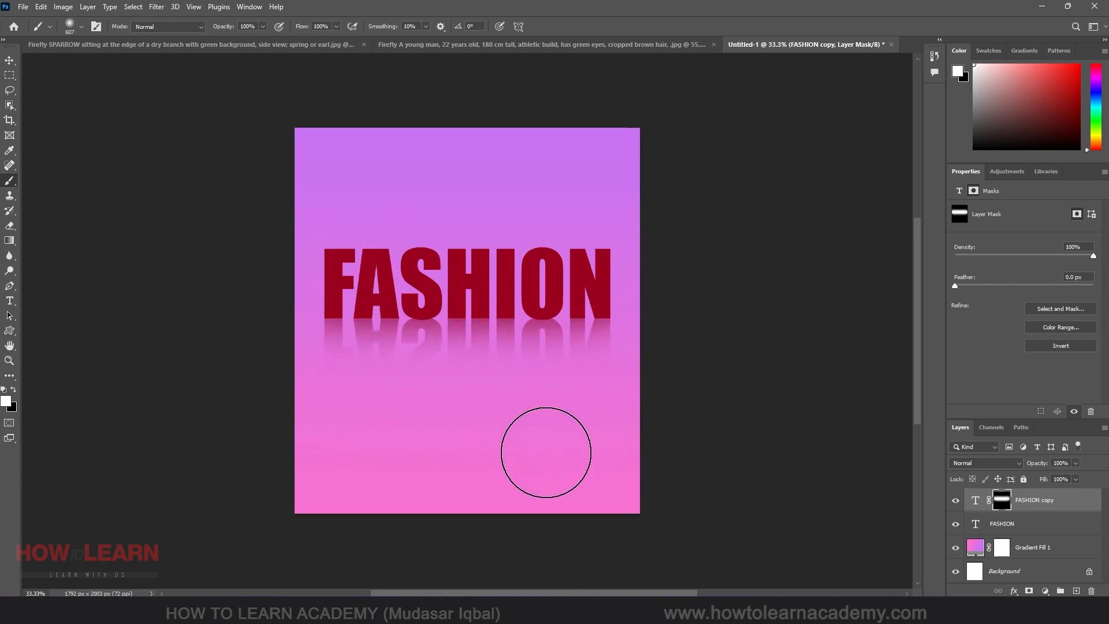
pyautogui.hotkey('ctrl', 'z')
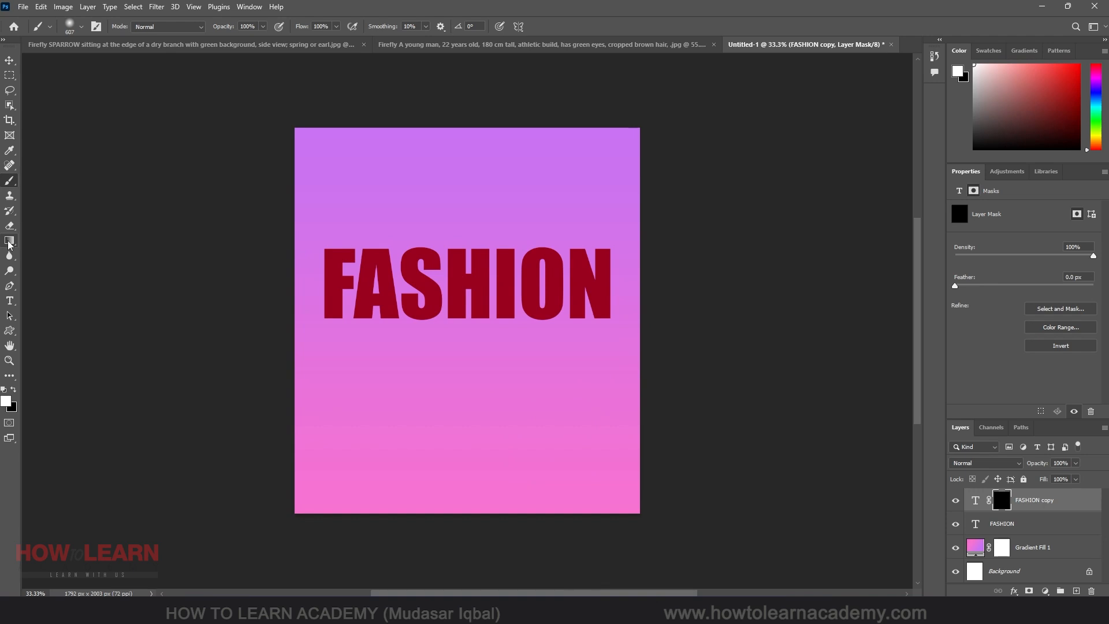
# Draw a white-to-black linear gradient downward on the copy's mask from the original letters so the reflection fades out below them
pyautogui.click(10, 241)
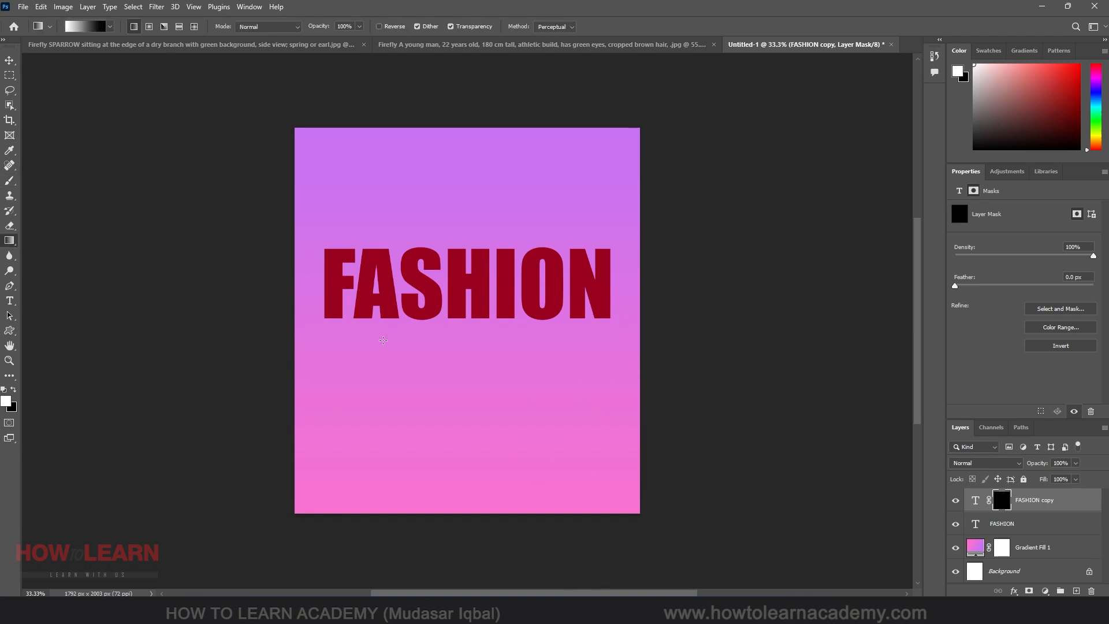
pyautogui.moveTo(434, 315)
pyautogui.mouseDown()
pyautogui.moveTo(435, 372)
pyautogui.moveTo(465, 344)
pyautogui.mouseUp()
pyautogui.hotkey('ctrl', 'z')
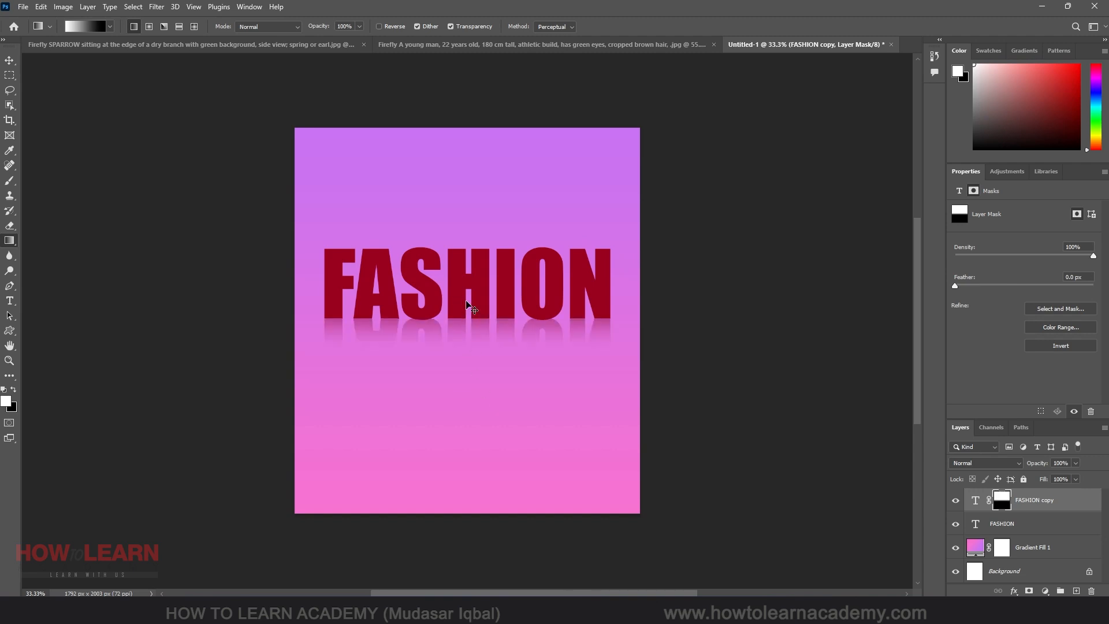
pyautogui.hotkey('ctrl', 'z')
pyautogui.moveTo(467, 297); pyautogui.dragTo(468, 322)
pyautogui.moveTo(473, 367); pyautogui.dragTo(475, 366)
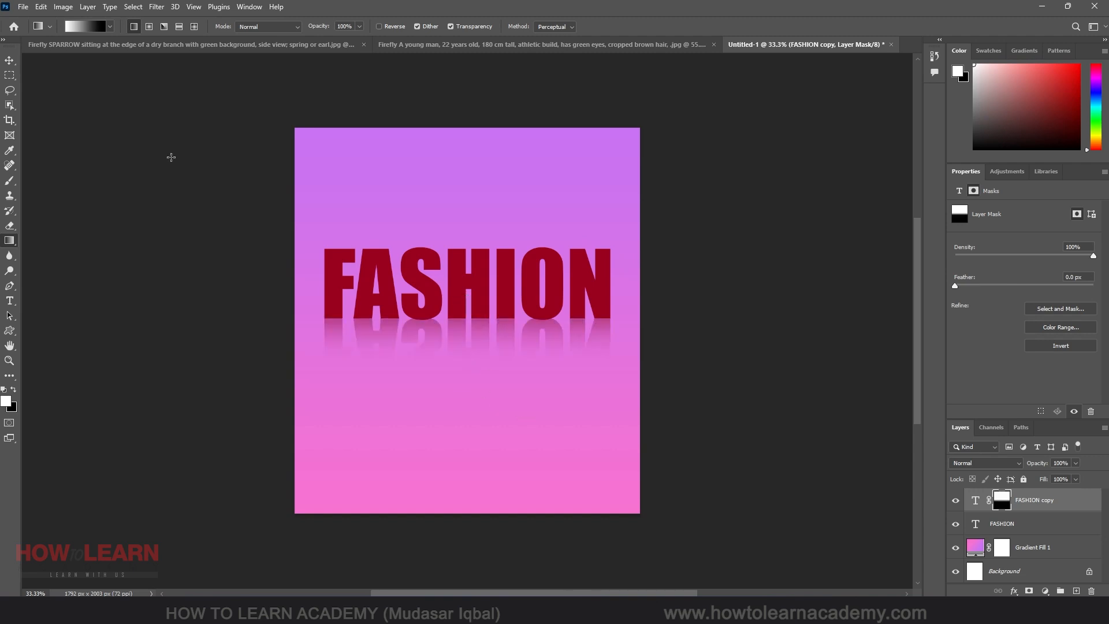
pyautogui.click(10, 60)
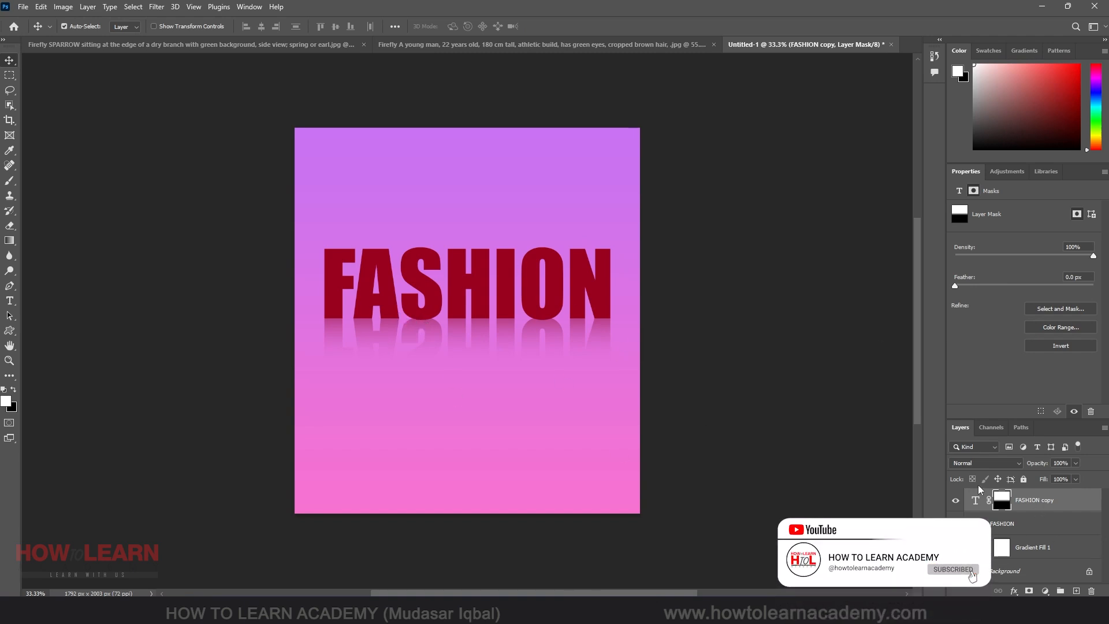
# Switch to the young man's photo document and add a Hue/Saturation adjustment layer directly above Layer 0
pyautogui.click(428, 45)
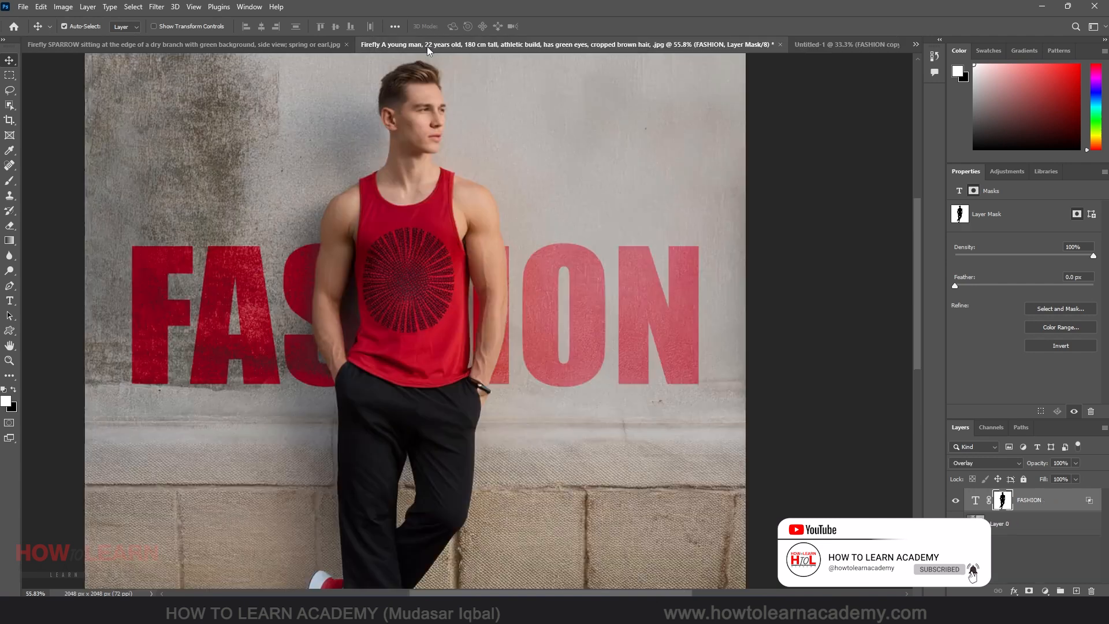
pyautogui.click(1034, 524)
pyautogui.click(1045, 590)
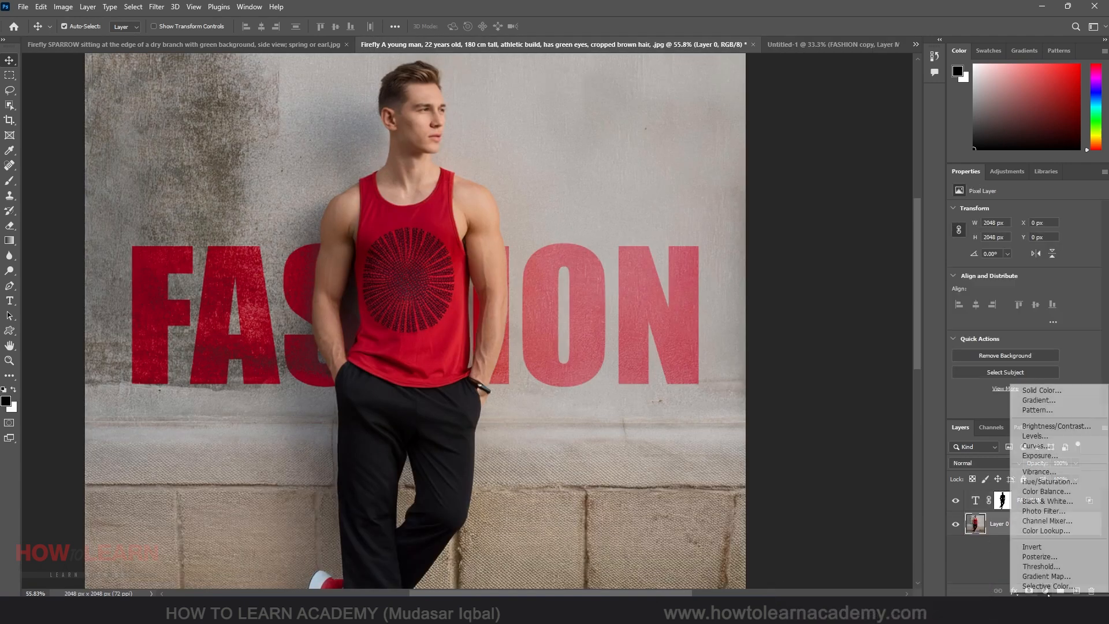
pyautogui.click(1072, 484)
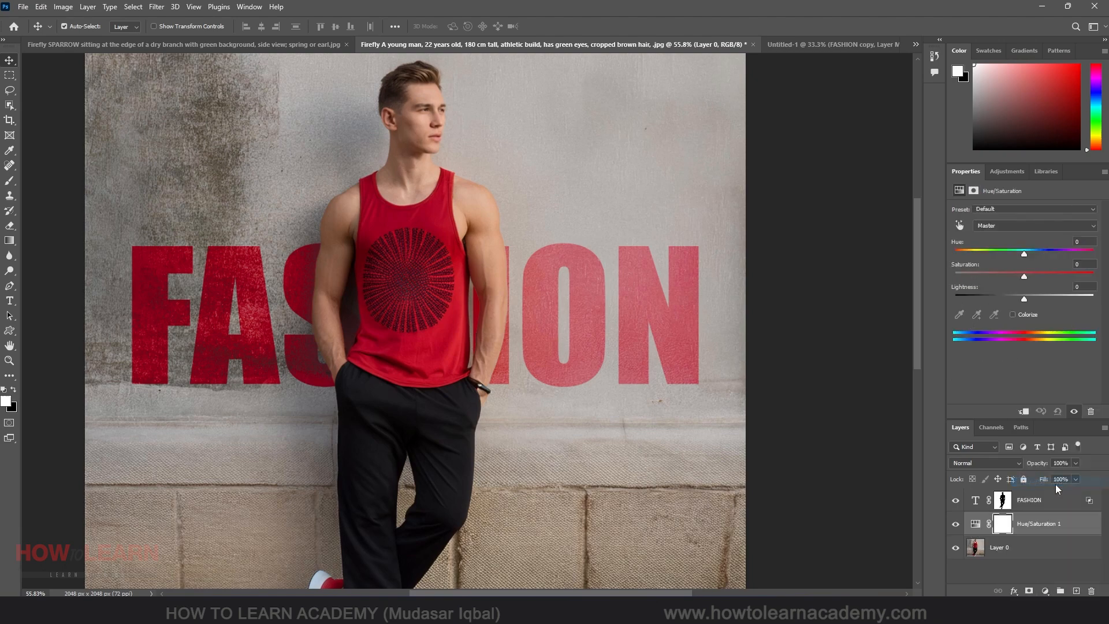
# Colorize the Hue/Saturation adjustment with Hue 132 and Saturation 47, and clip it to Layer 0
pyautogui.click(1026, 313)
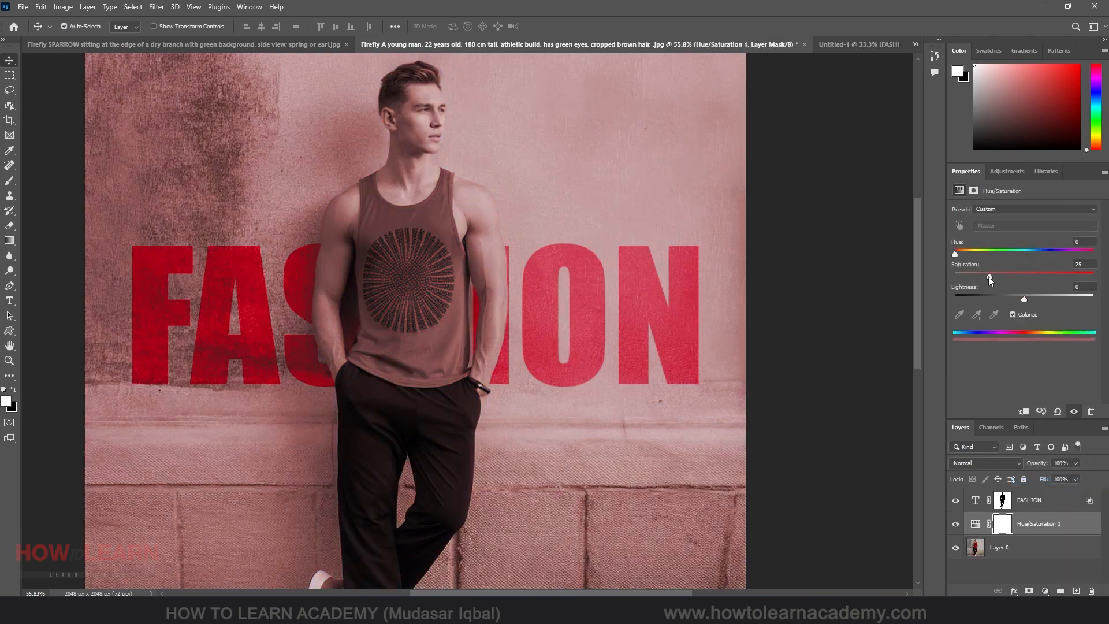
pyautogui.moveTo(989, 276); pyautogui.dragTo(1000, 256)
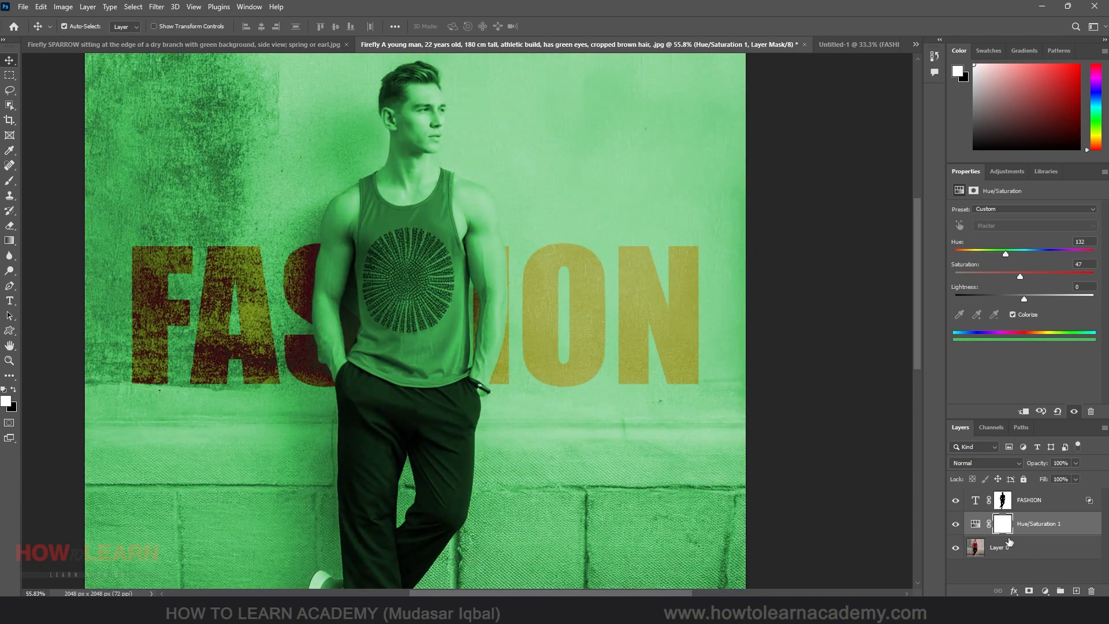
pyautogui.keyDown('alt'); pyautogui.click(976, 533); pyautogui.keyUp('alt')
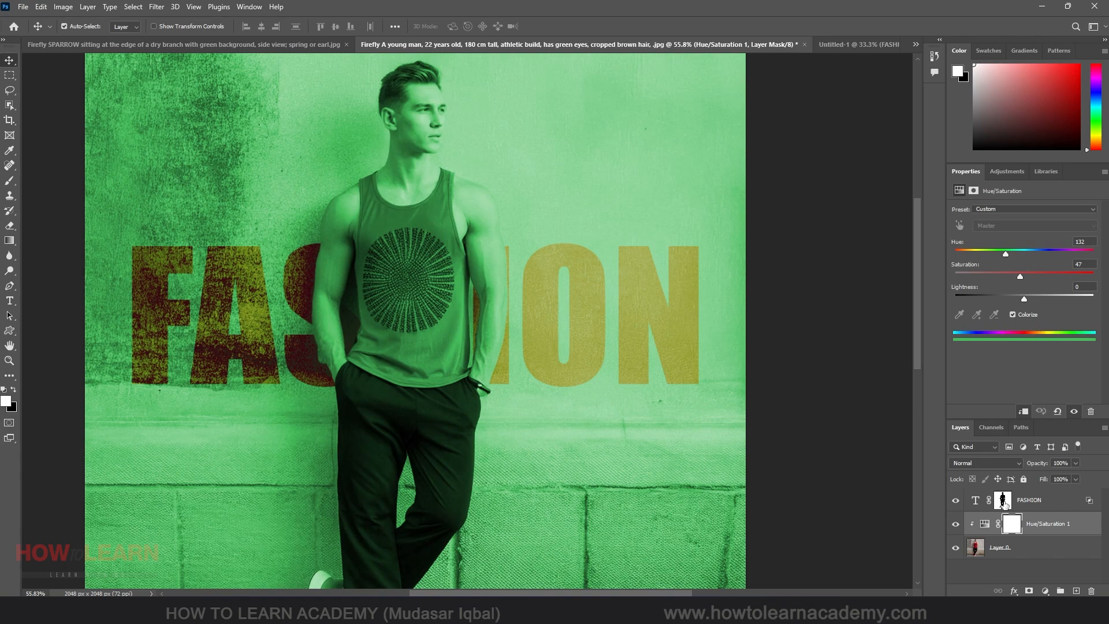
# Load the FASHION layer's mask as a selection, fill that background area black in the Hue/Saturation mask, and deselect
pyautogui.moveTo(1005, 504); pyautogui.dragTo(1006, 508)
pyautogui.keyDown('ctrl'); pyautogui.click(1006, 507); pyautogui.keyUp('ctrl')
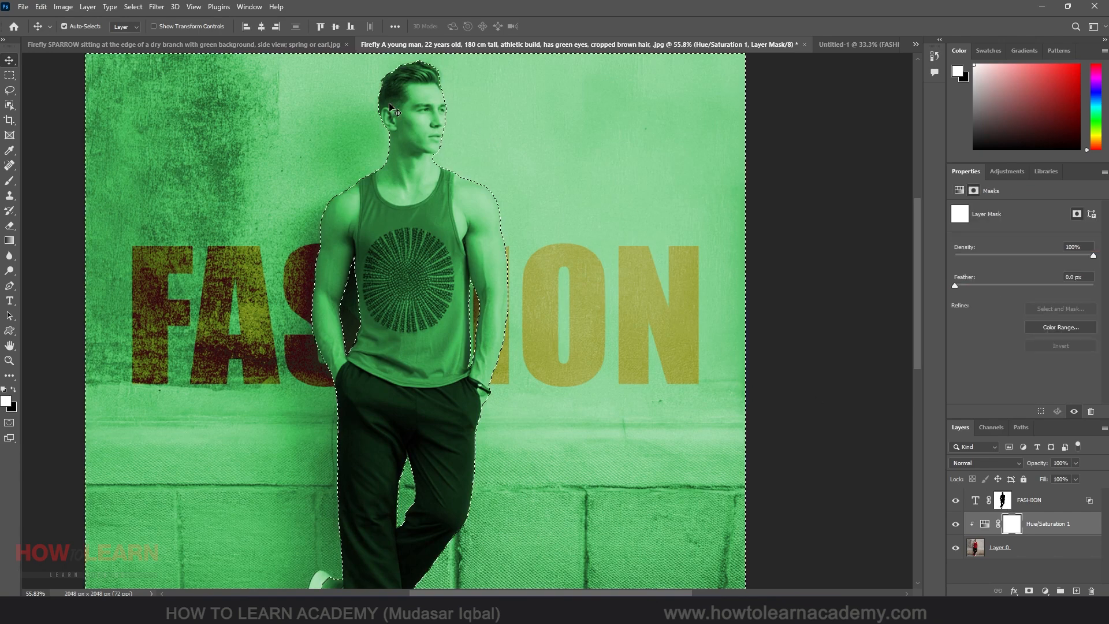
pyautogui.click(1012, 526)
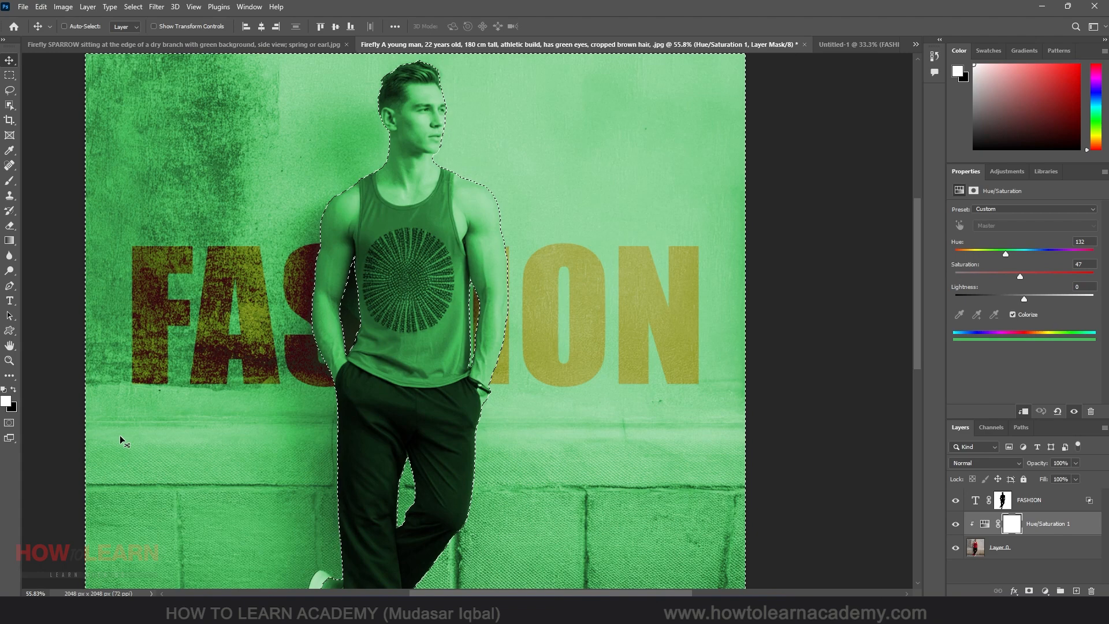
pyautogui.press('Delete')
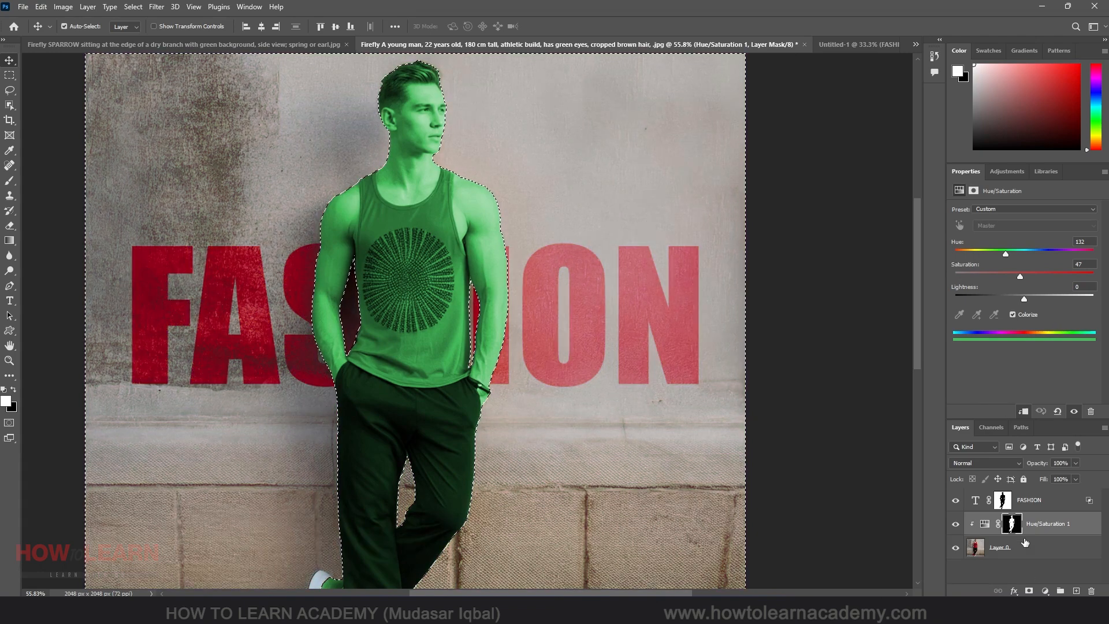
pyautogui.press('ctrl')
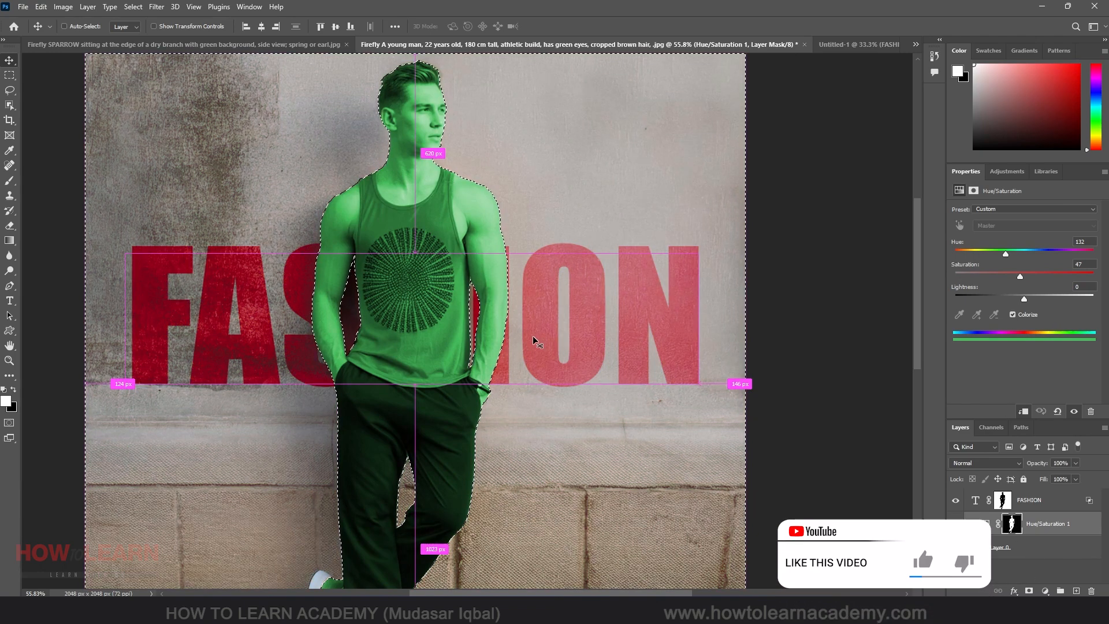
pyautogui.hotkey('ctrl', 'd')
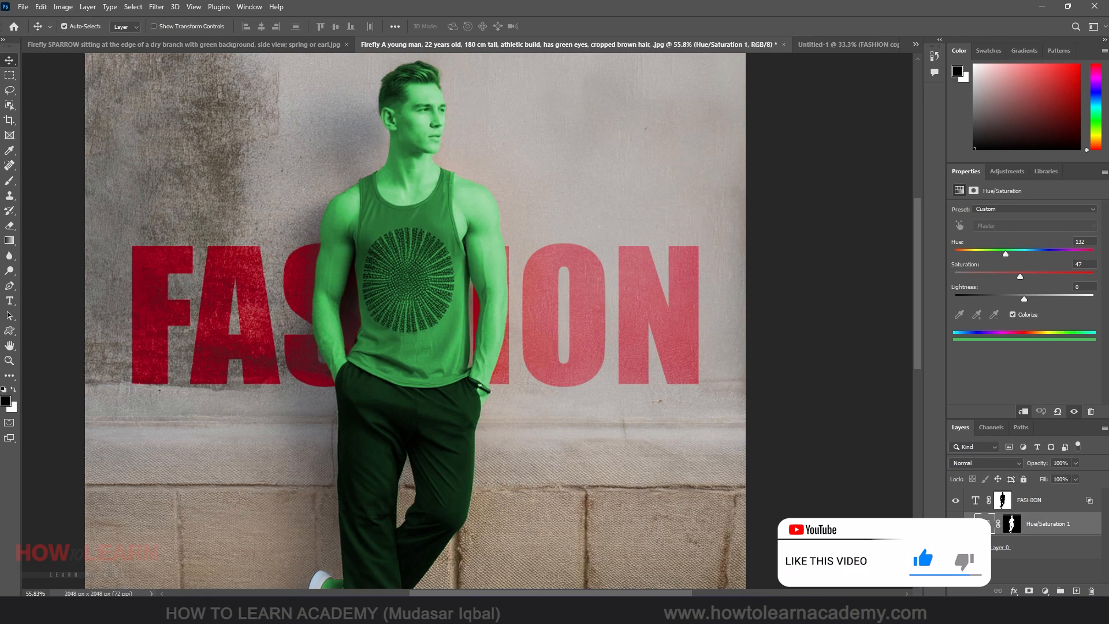
# Change the man's colour tint to blue by setting the Hue/Saturation adjustment's Hue to 216
pyautogui.moveTo(1006, 254); pyautogui.dragTo(1039, 255)
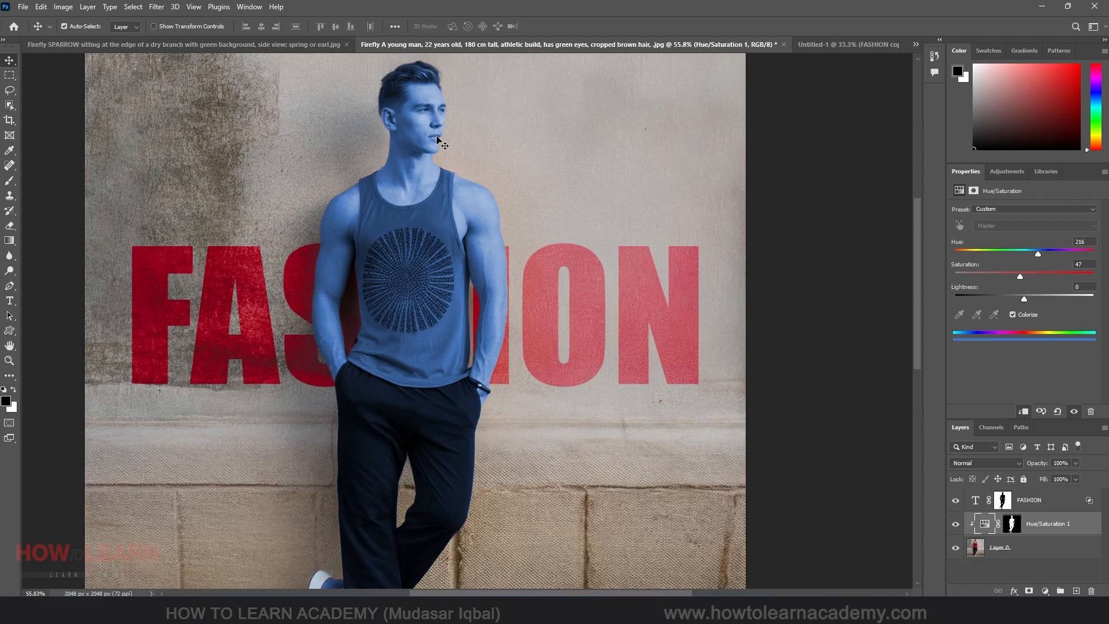
pyautogui.click(1045, 591)
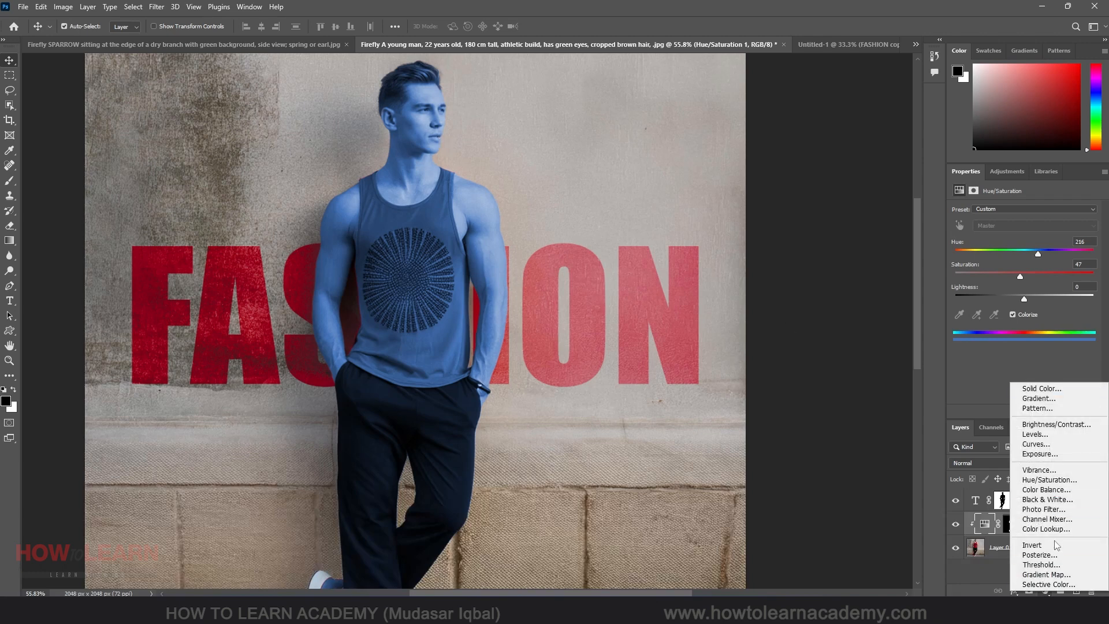
pyautogui.click(615, 15)
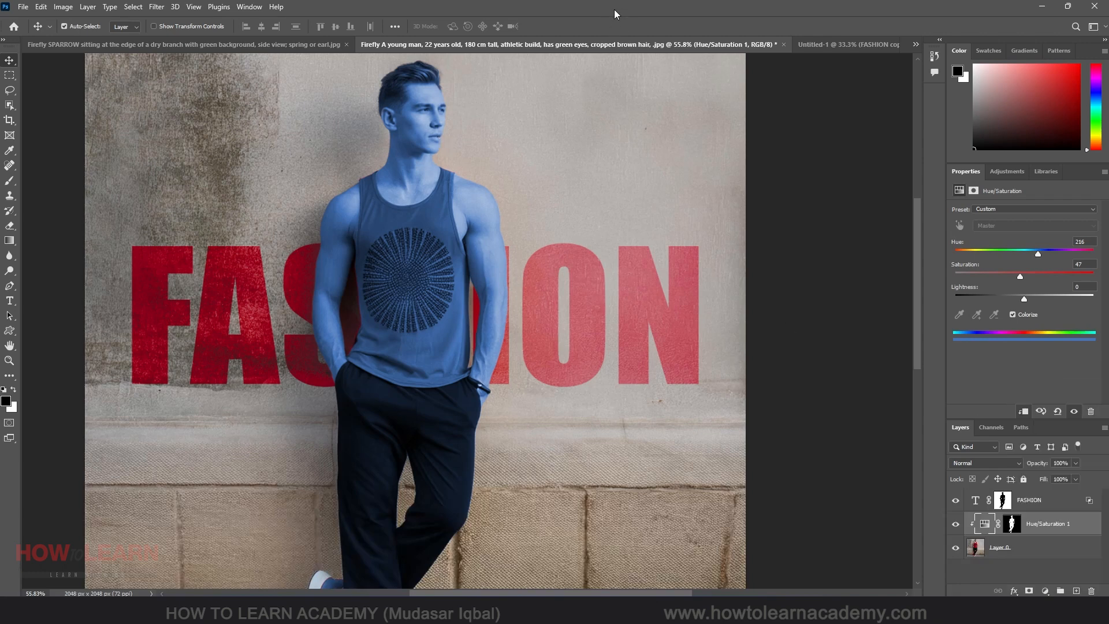